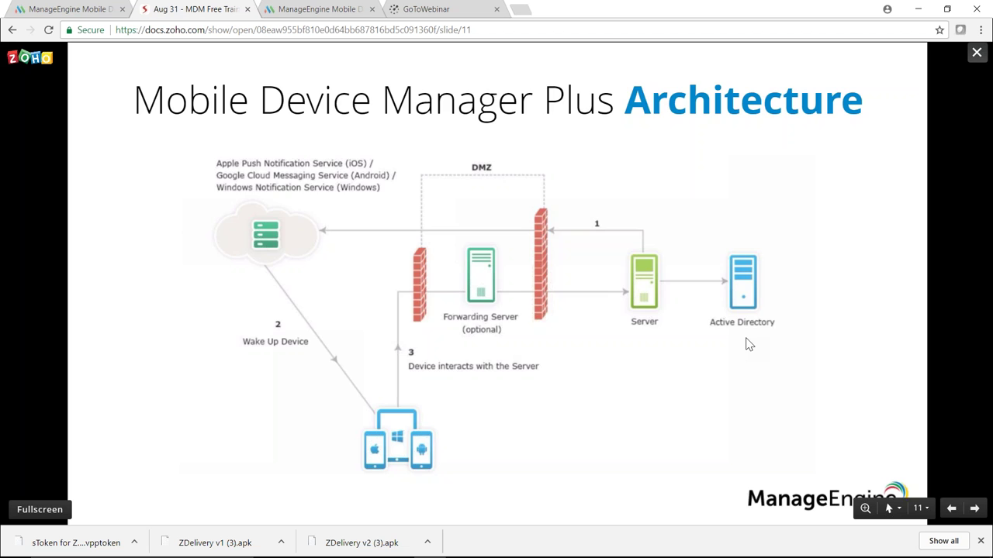
Step: Advance the slideshow past the Ports slide to slide 13, 'How does MDM manage devices?'
{"action": "key", "text": "Right"}
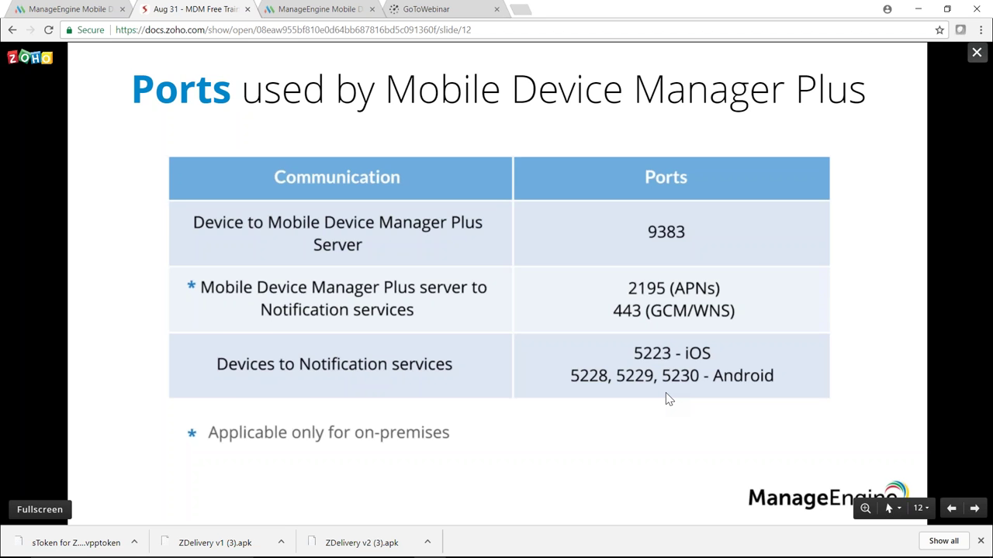
{"action": "key", "text": "Right"}
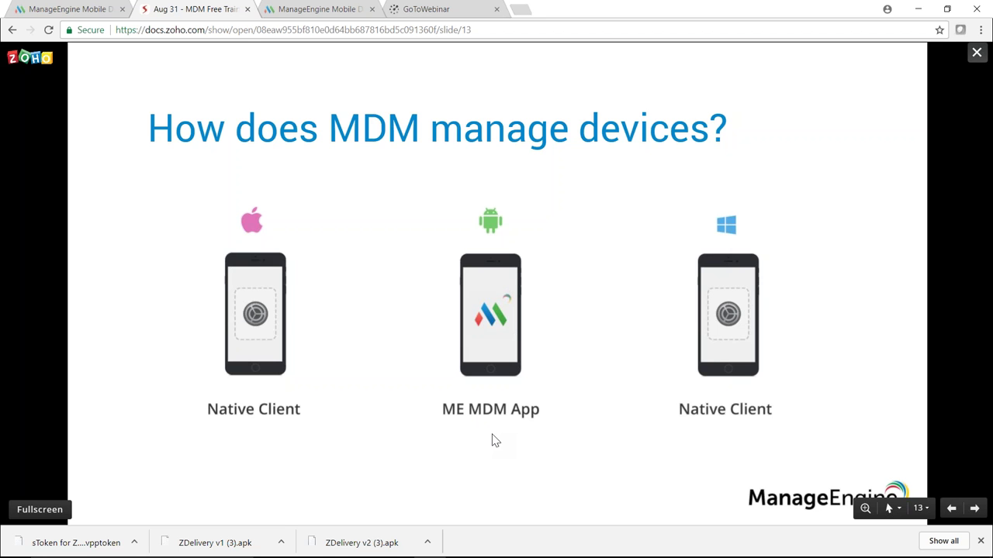
Step: Advance to slide 15, 'How app management works?', then switch to the MDM console tab
{"action": "key", "text": "Right"}
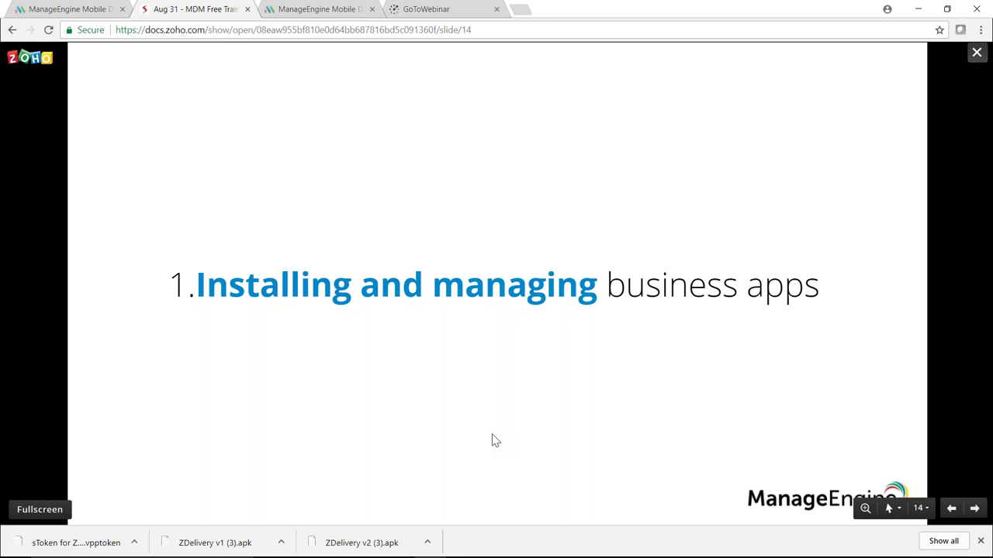
{"action": "key", "text": "Right"}
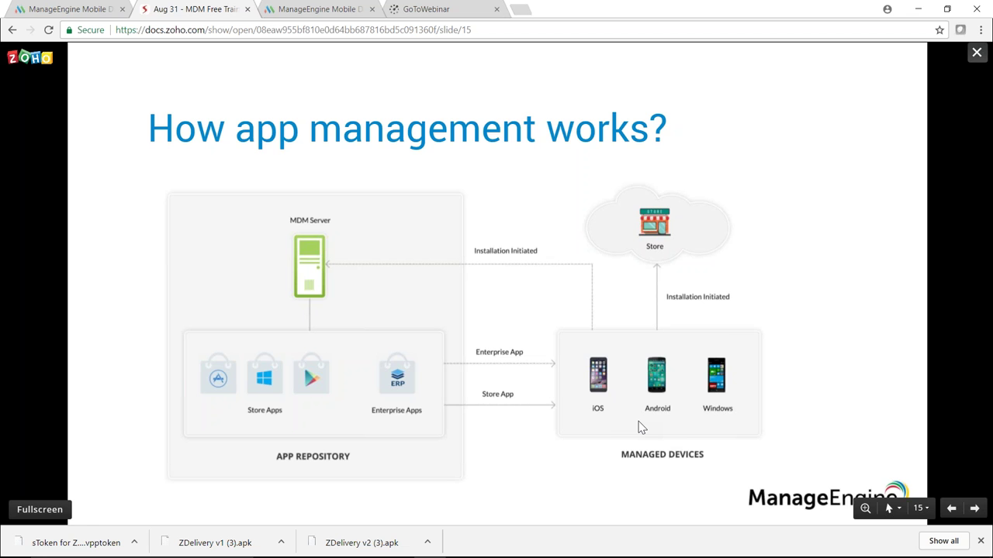
{"action": "key", "text": "ctrl+1"}
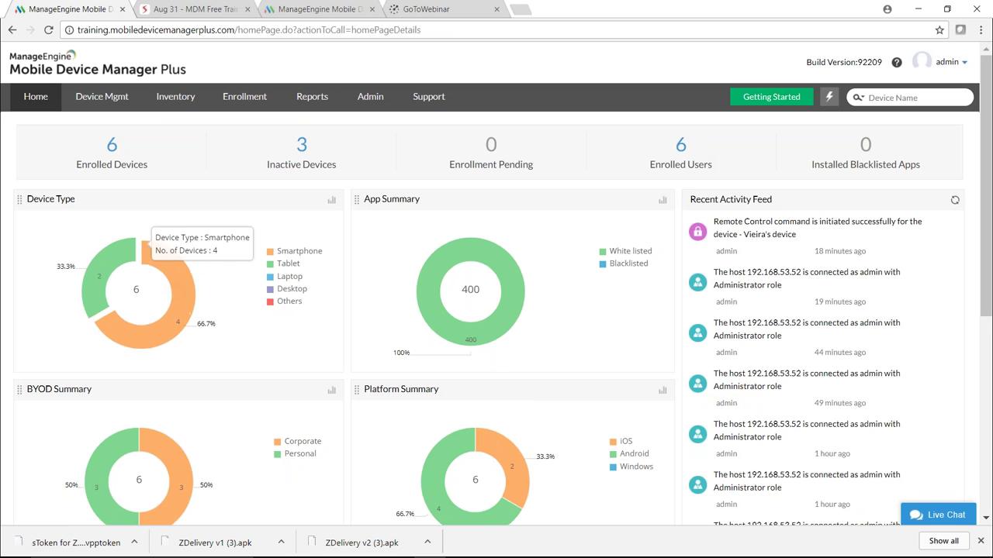
Step: Open the App Repository under Device Mgmt, showing 17 apps with 4 pending updates
{"action": "left_click", "coordinate": [113, 109]}
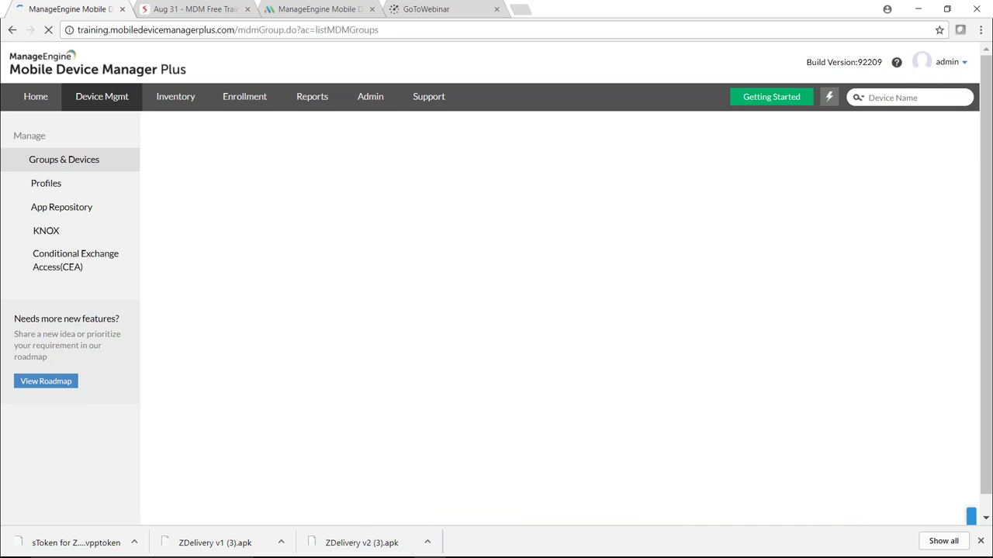
{"action": "left_click", "coordinate": [104, 210]}
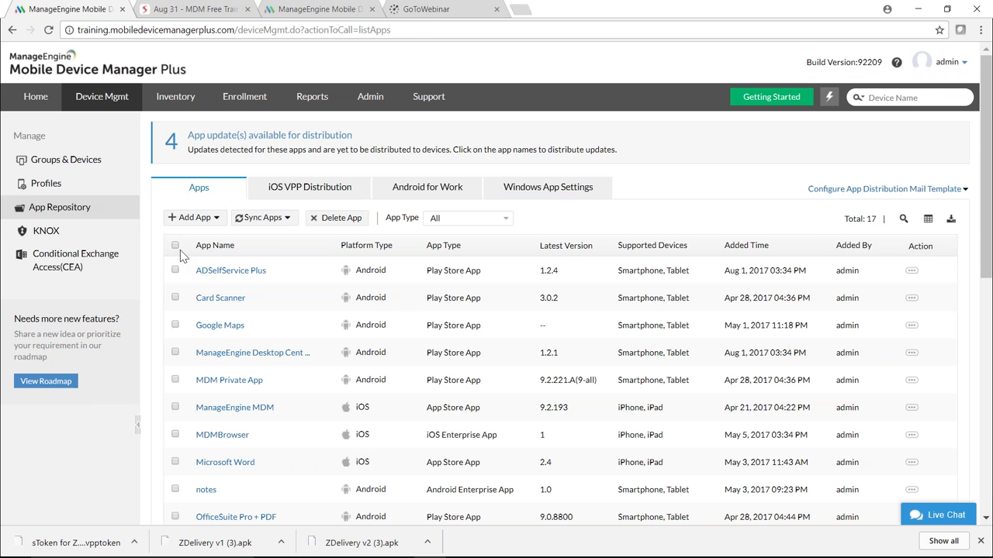
Step: Start adding an iOS App Store app with VPP automation skipped
{"action": "left_click", "coordinate": [208, 219]}
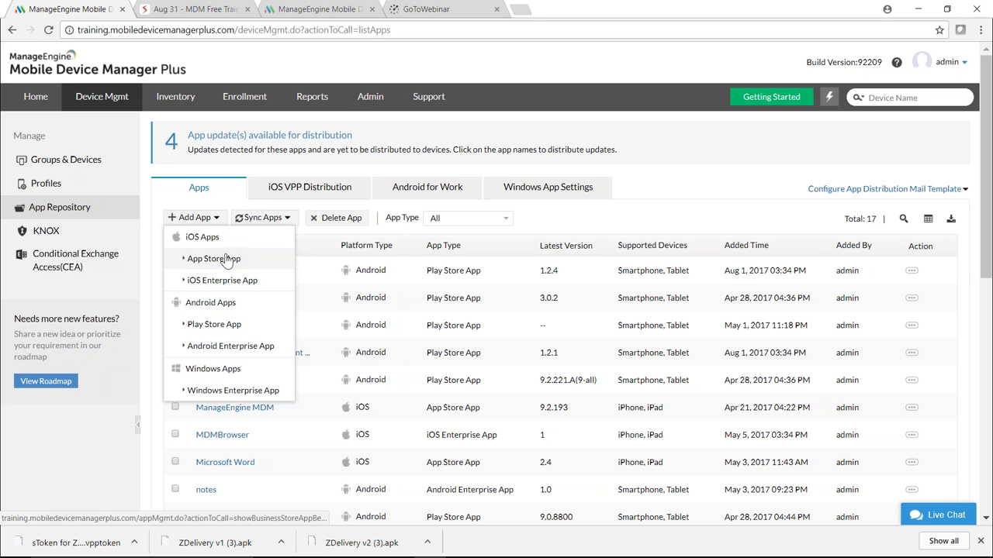
{"action": "left_click", "coordinate": [222, 259]}
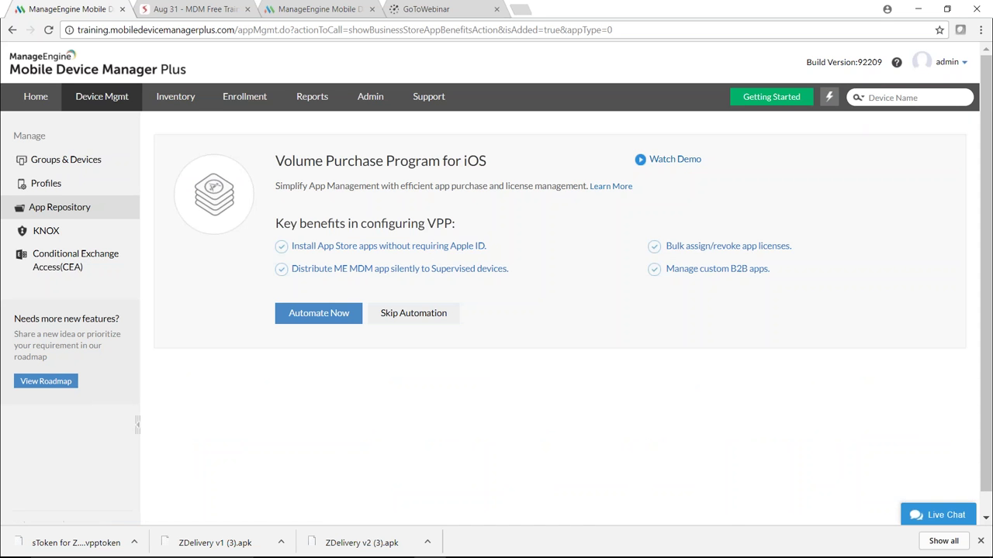
{"action": "left_click", "coordinate": [70, 217]}
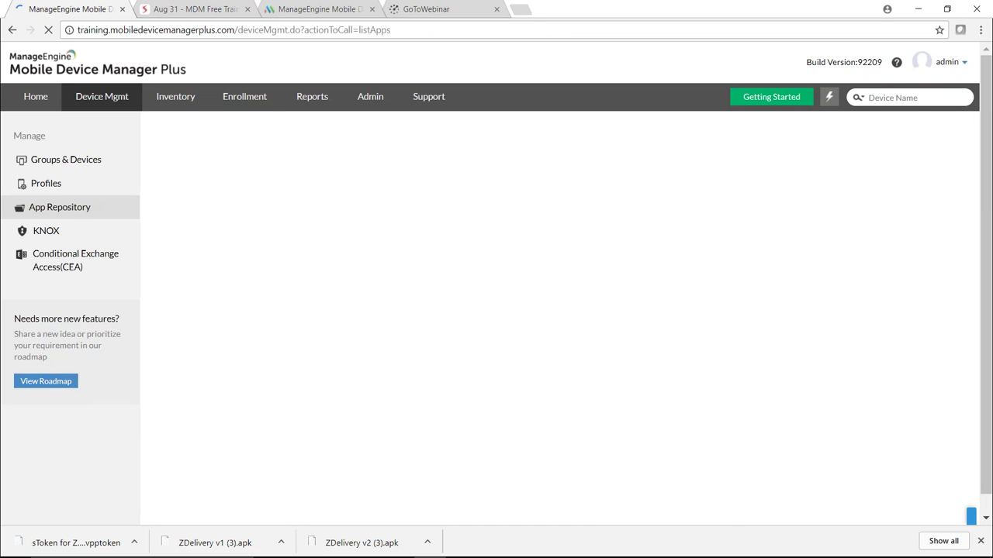
{"action": "left_click", "coordinate": [189, 218]}
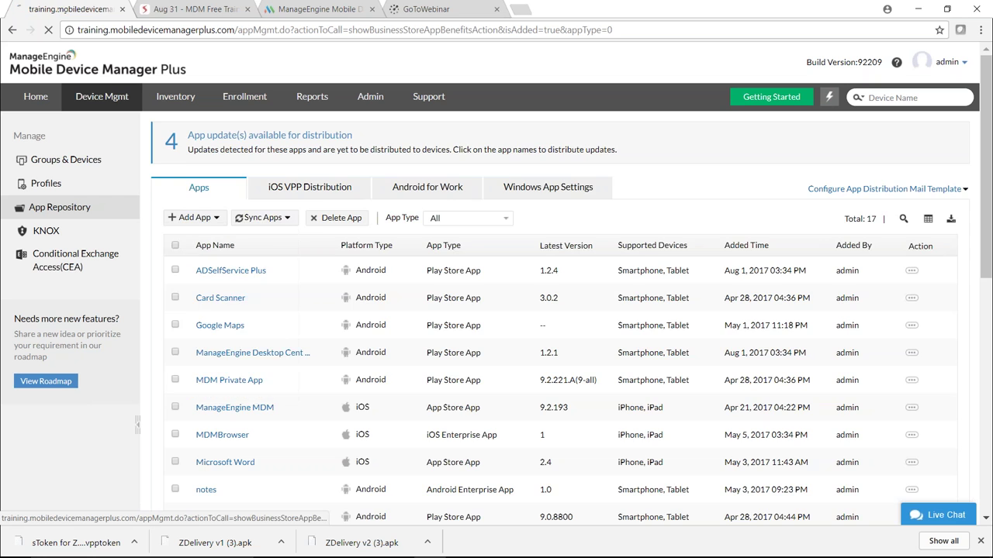
{"action": "left_click", "coordinate": [216, 260]}
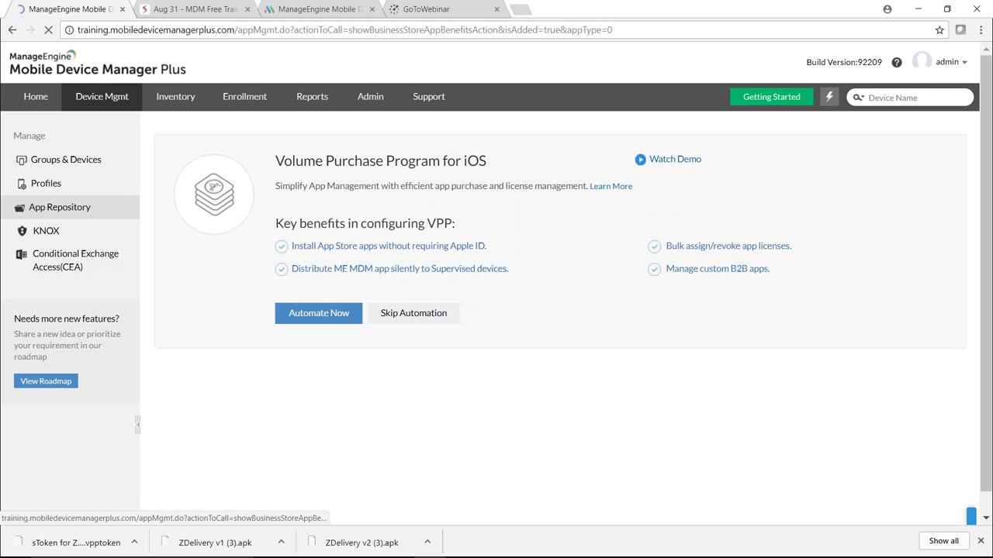
{"action": "left_click", "coordinate": [414, 313]}
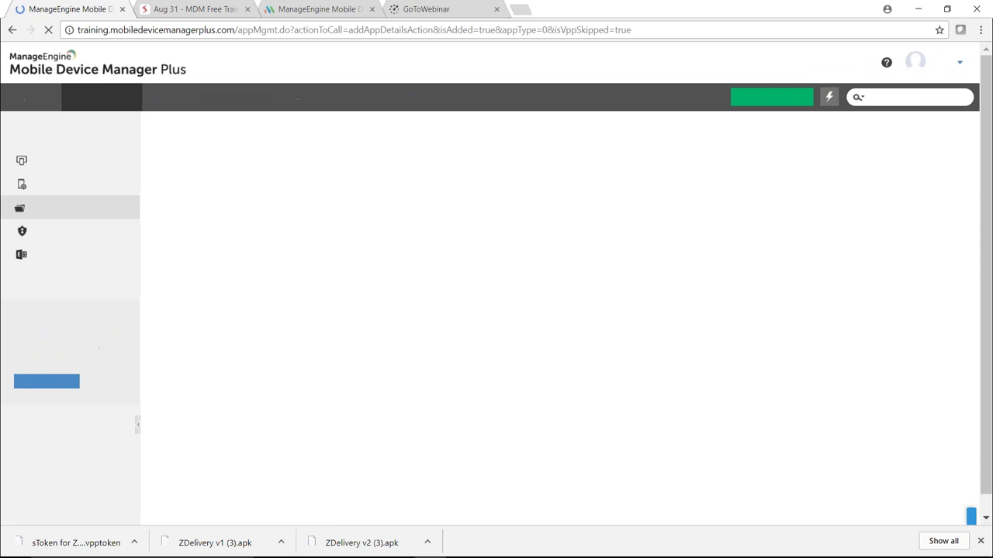
{"action": "left_click", "coordinate": [402, 268]}
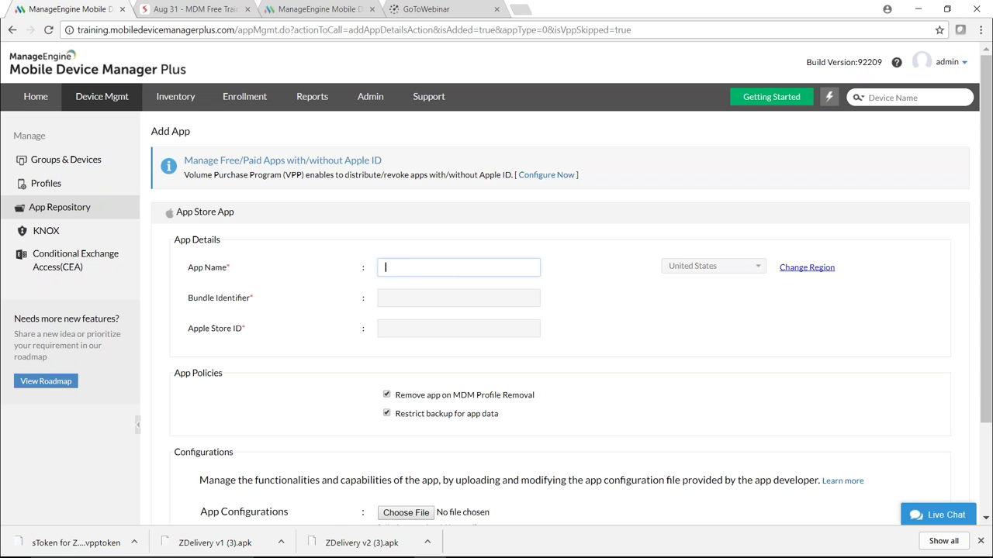
Step: Search the store for Zoho CRM and pick it, filling bundle ID com.zoho.zcrm and store ID 444908810
{"action": "type", "text": "z"}
{"action": "type", "text": "oho cr"}
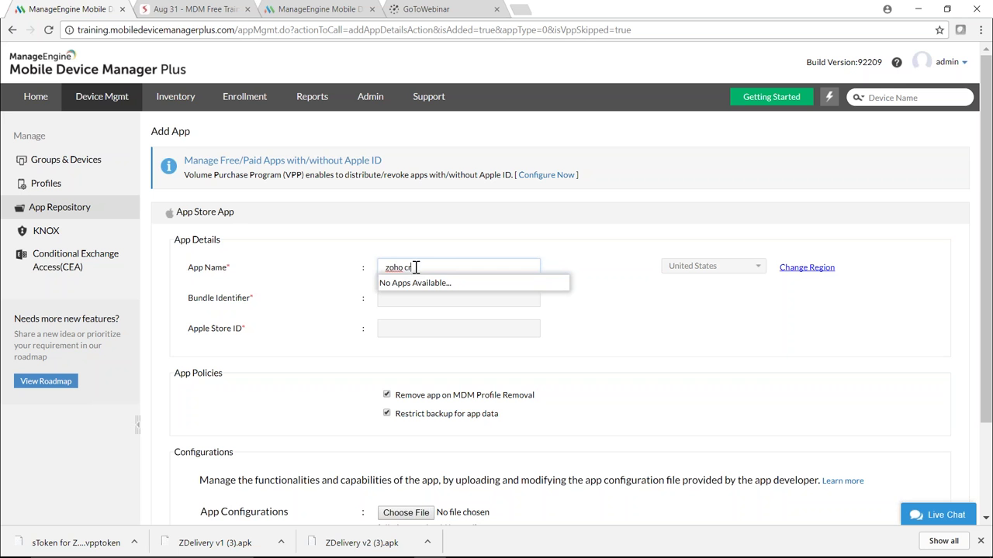
{"action": "left_click", "coordinate": [386, 268]}
{"action": "type", "text": "m"}
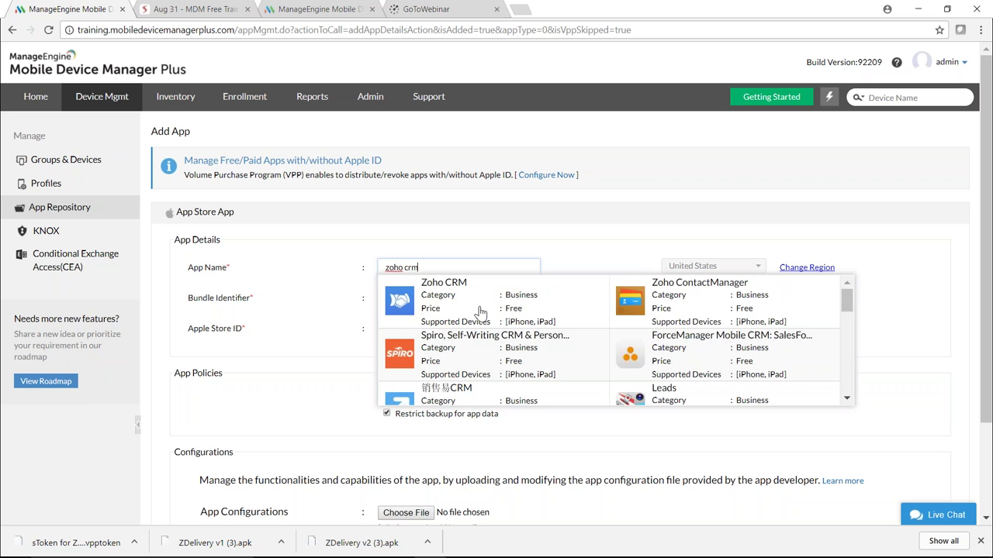
{"action": "left_click", "coordinate": [481, 312]}
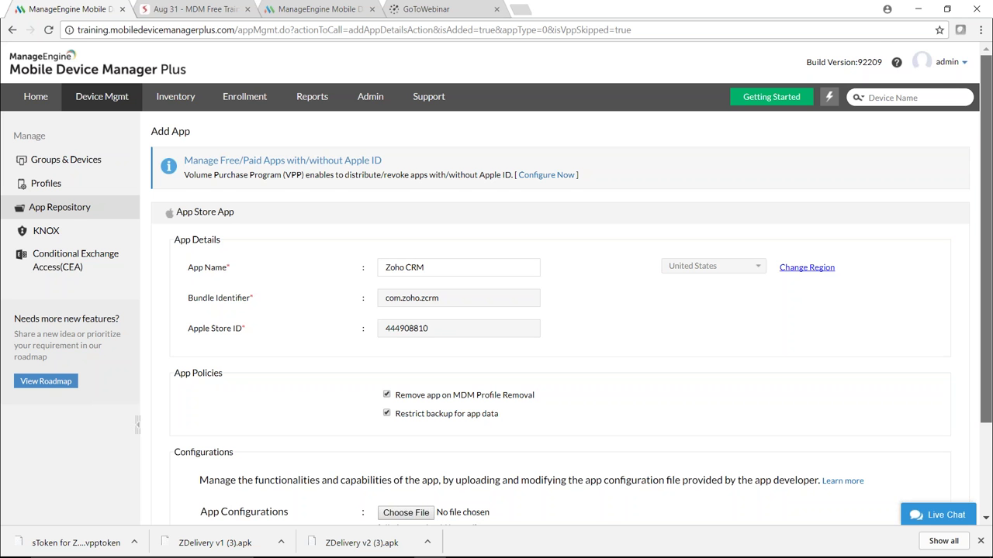
{"action": "scroll", "coordinate": [469, 362], "scroll_direction": "down", "scroll_amount": 1}
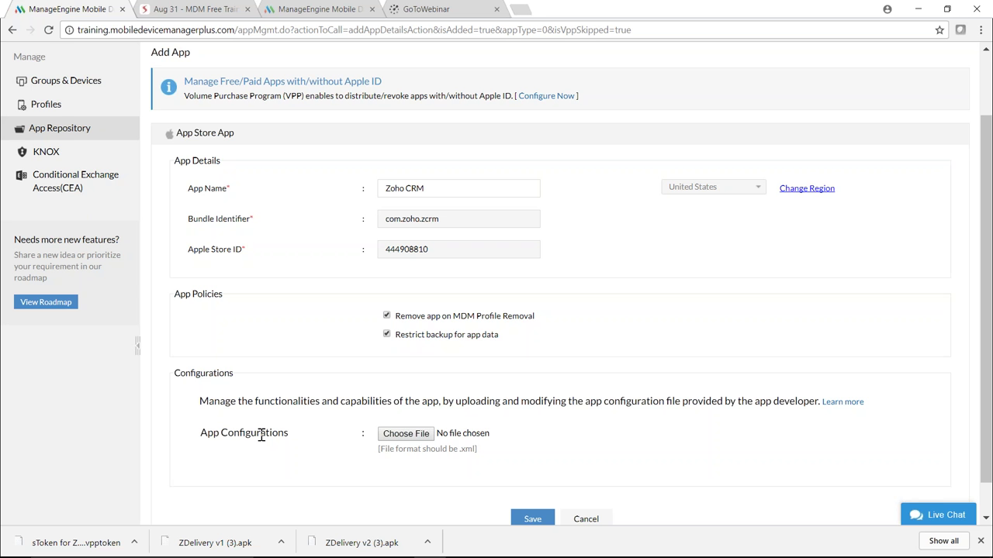
Step: Save the Zoho CRM app and confirm, bringing the repository to 18 apps
{"action": "left_click", "coordinate": [532, 523]}
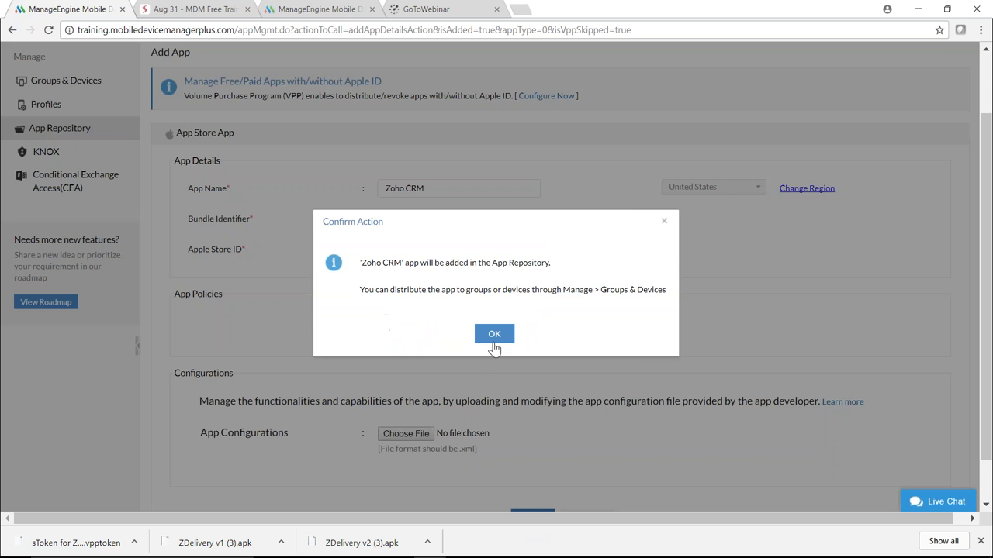
{"action": "left_click", "coordinate": [494, 340]}
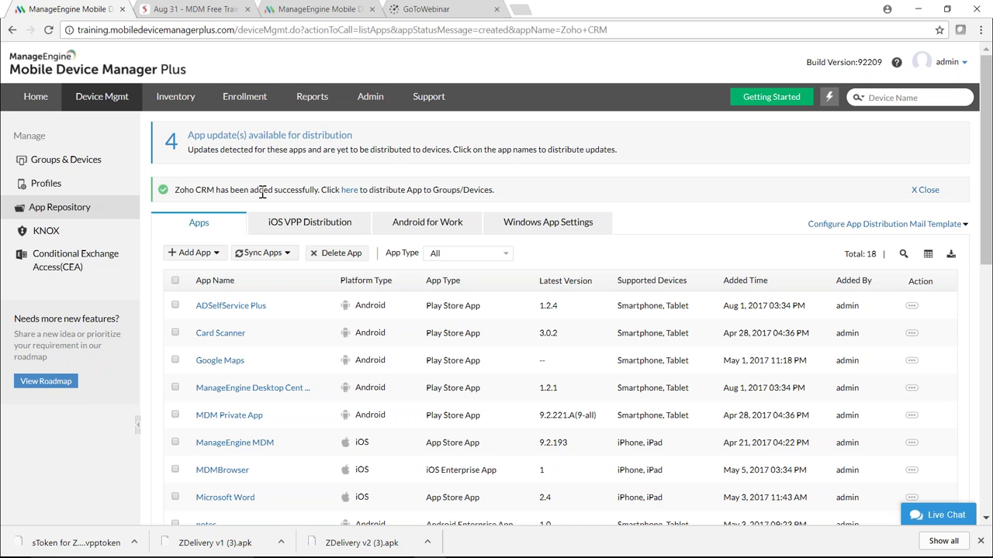
Step: Find the iPad in the Groups & Devices device list and start Distribute Apps from its Apps tab
{"action": "left_click", "coordinate": [104, 163]}
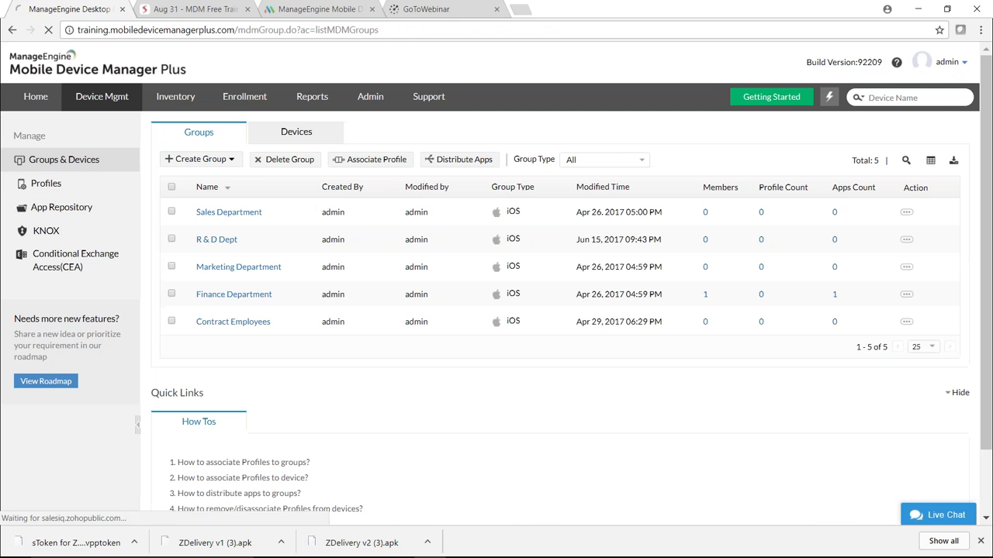
{"action": "left_click", "coordinate": [290, 137]}
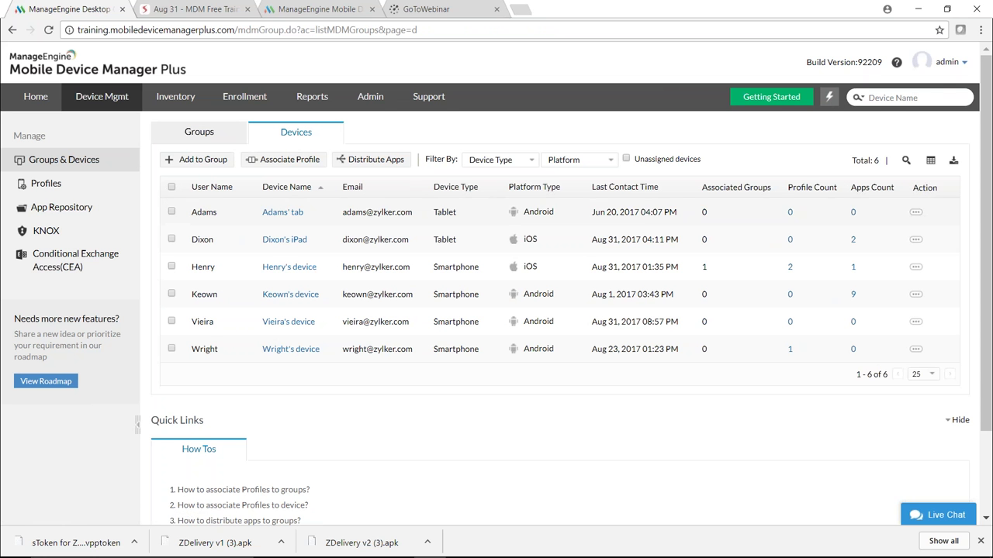
{"action": "left_click", "coordinate": [280, 242]}
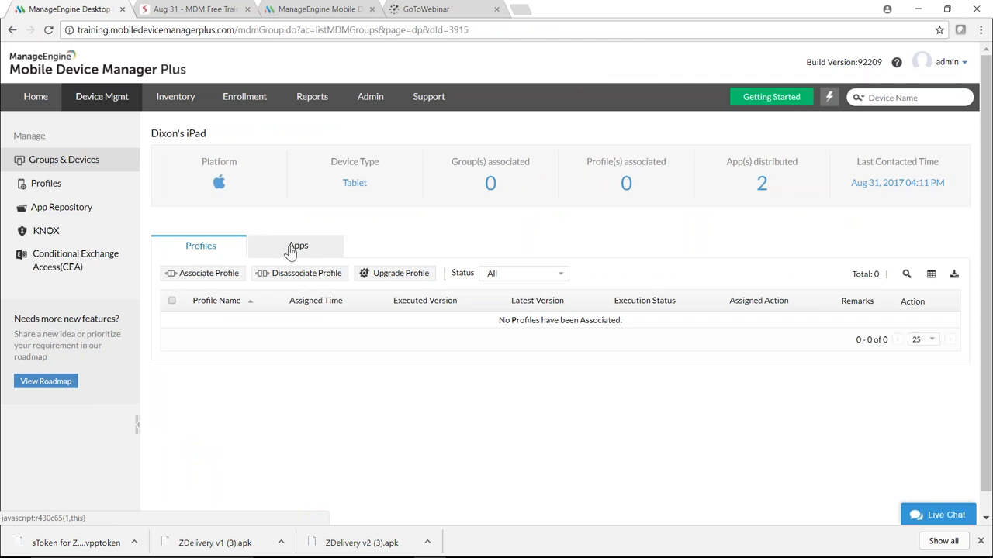
{"action": "left_click", "coordinate": [280, 245]}
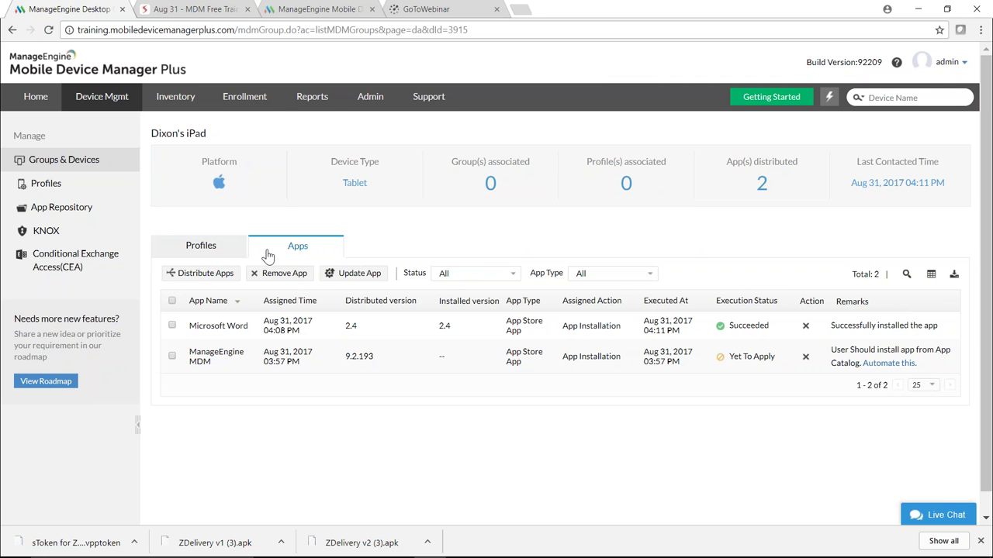
{"action": "left_click", "coordinate": [219, 282]}
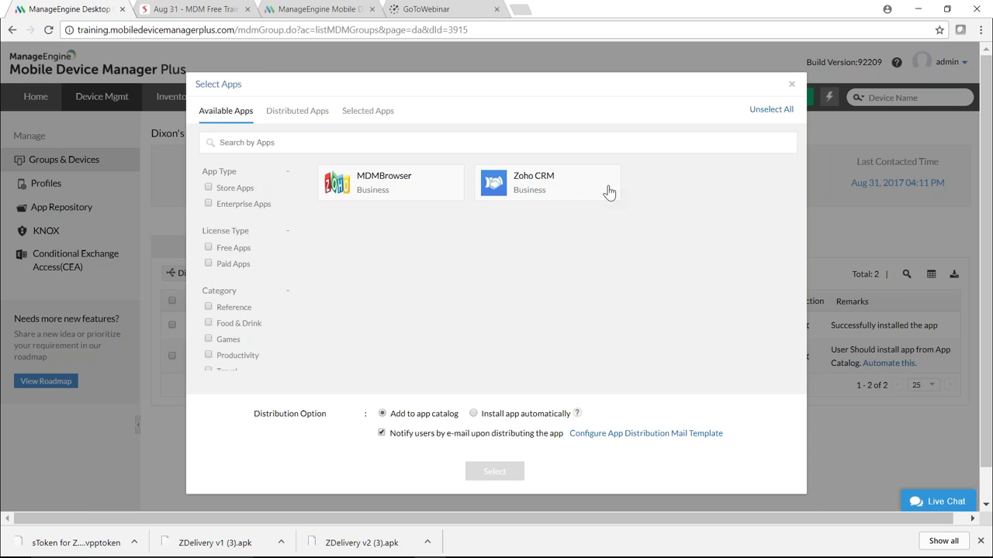
Step: Select the Zoho CRM card and distribute it to the iPad's app catalog
{"action": "left_click", "coordinate": [609, 192]}
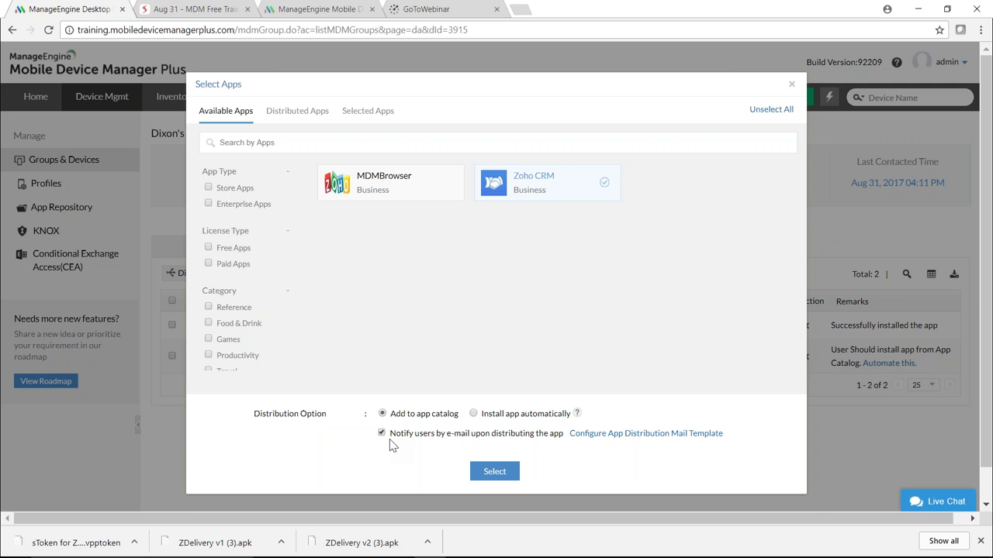
{"action": "left_click", "coordinate": [489, 477]}
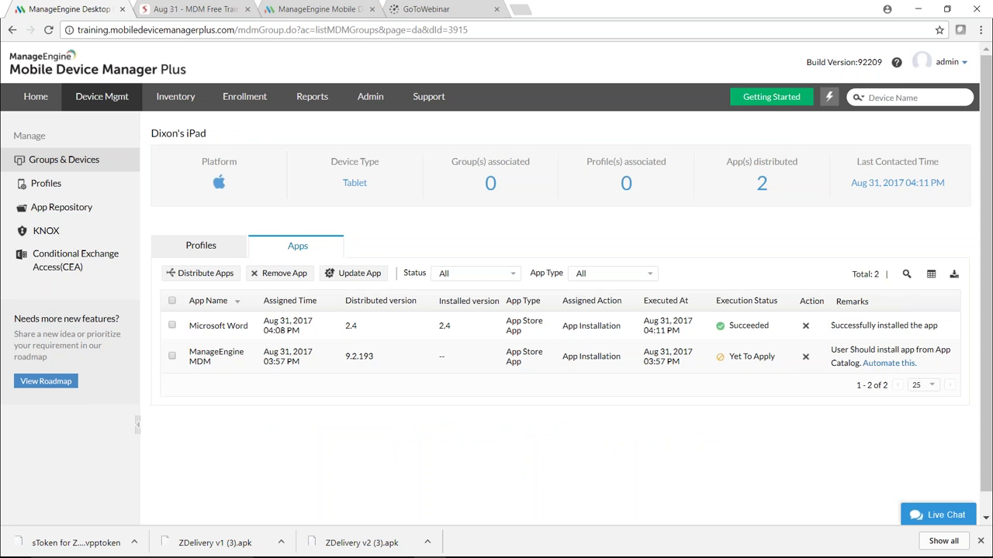
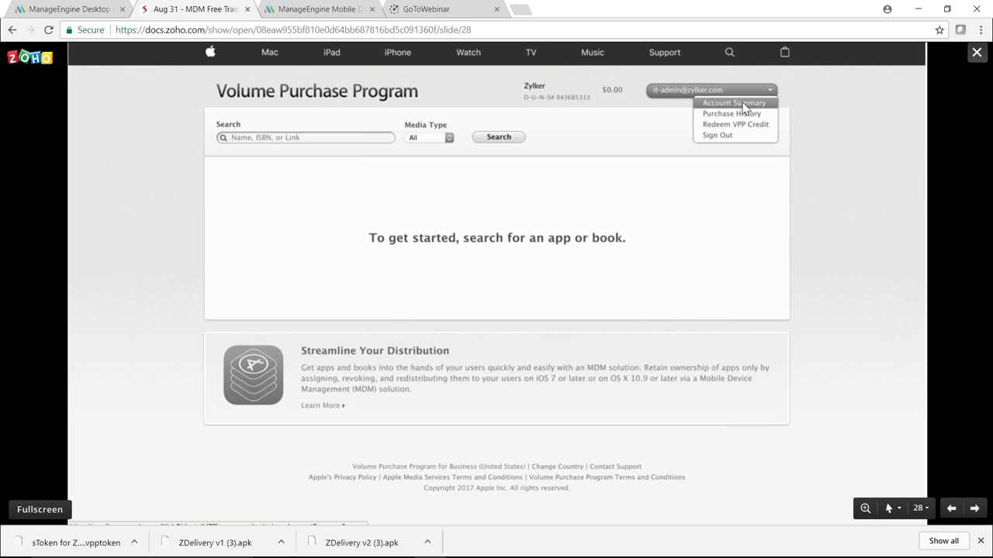
Step: Advance to the VPP Account Summary slide, then return to the MDM console's iPad app list
{"action": "key", "text": "Right"}
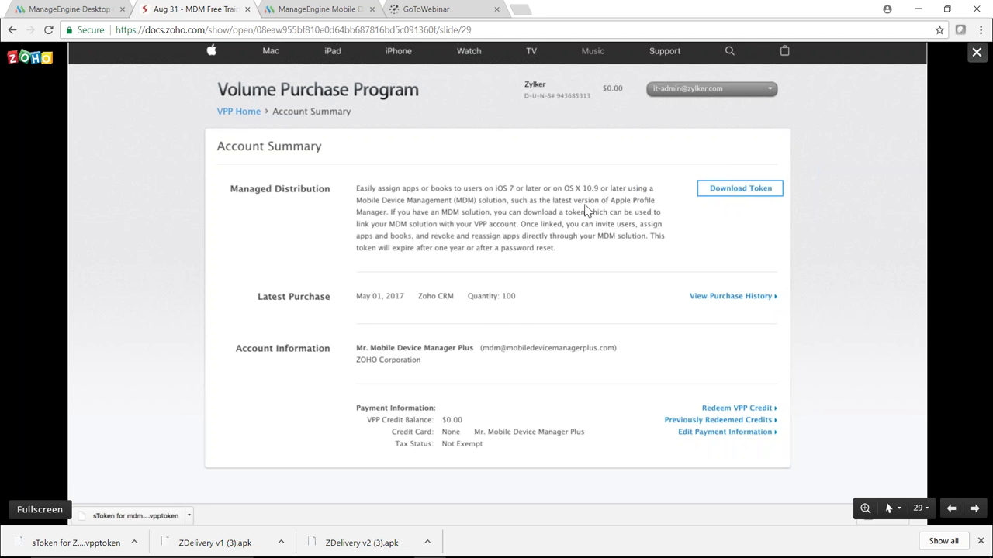
{"action": "key", "text": "ctrl+shift+Tab"}
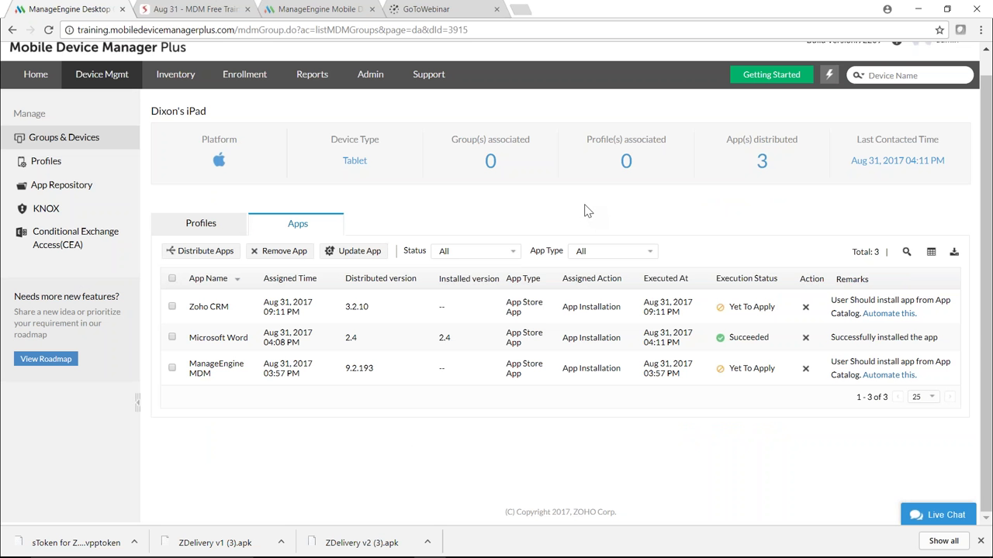
Step: In App Repository's iOS VPP Distribution tab, bring up the four VPP setup steps via Configure Now
{"action": "left_click", "coordinate": [106, 192]}
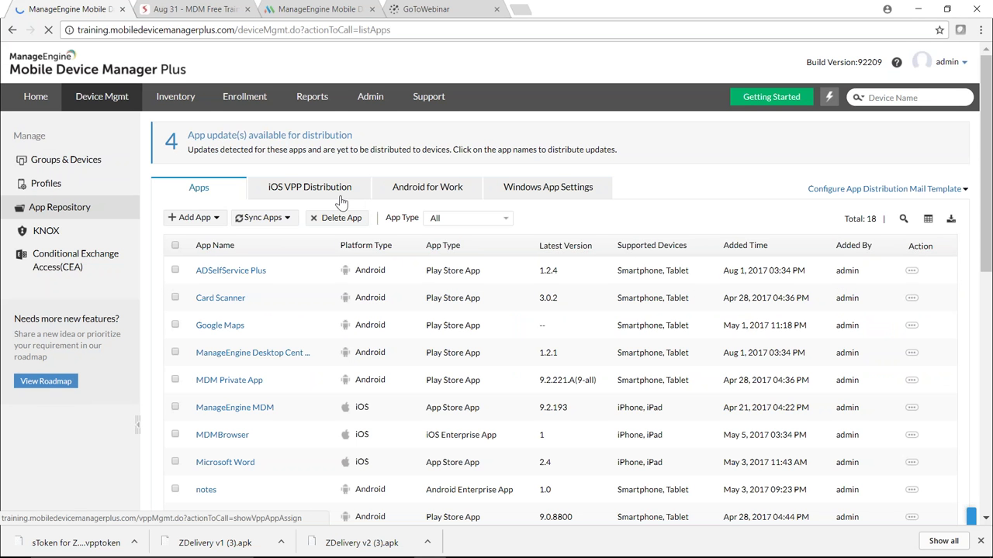
{"action": "left_click", "coordinate": [342, 202]}
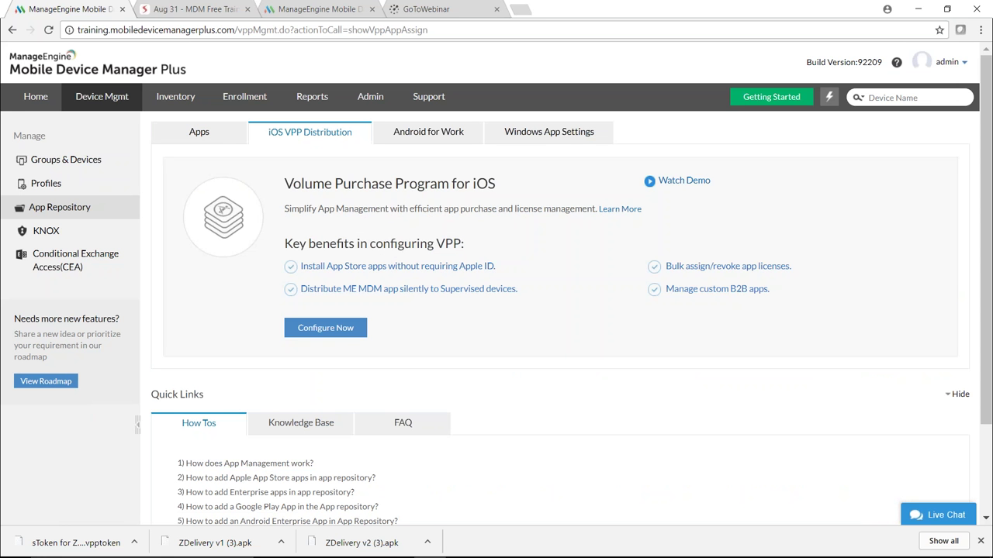
{"action": "left_click", "coordinate": [345, 330]}
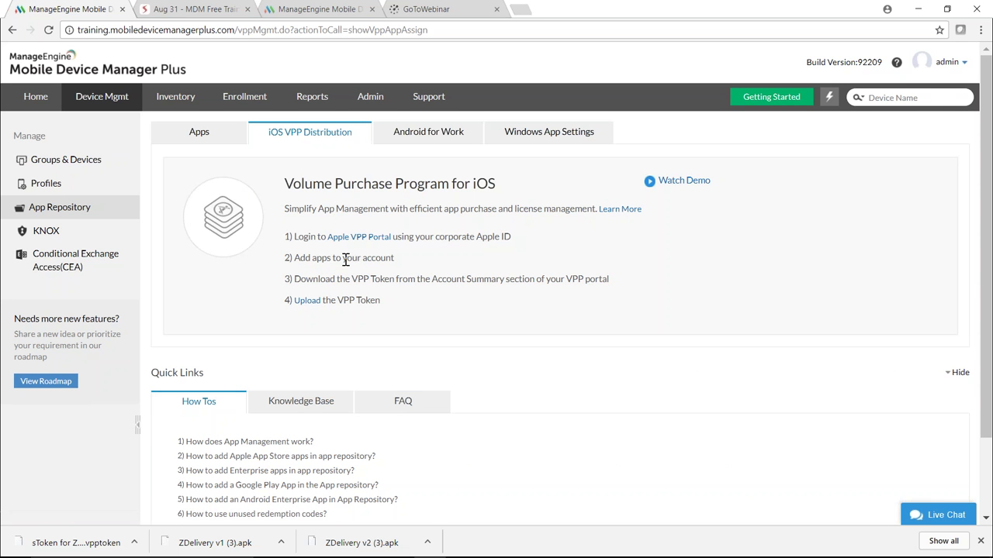
Step: Upload the downloaded ZOHO Corporation VPP sToken file and save it, then return to the slides
{"action": "left_click", "coordinate": [312, 309]}
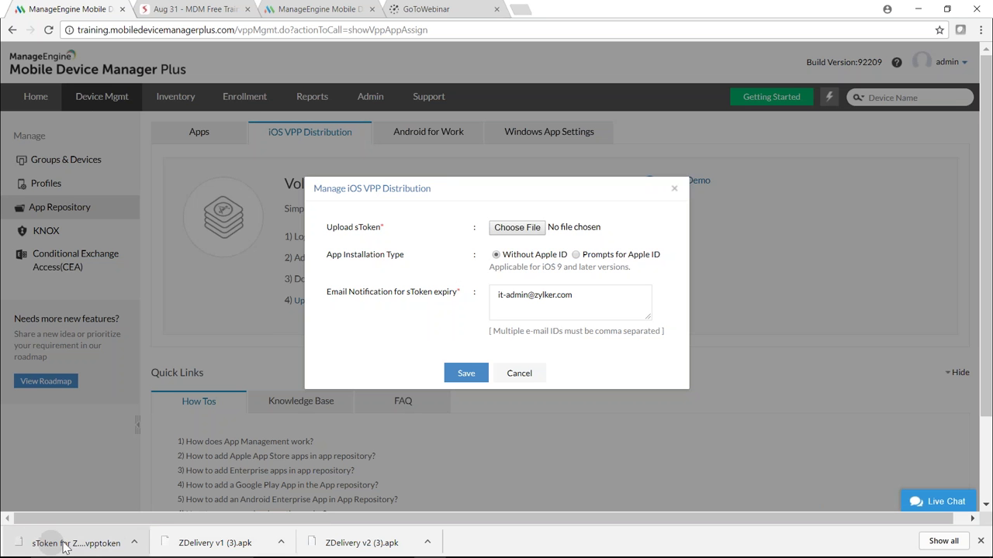
{"action": "left_click_drag", "start_coordinate": [76, 543], "coordinate": [518, 231]}
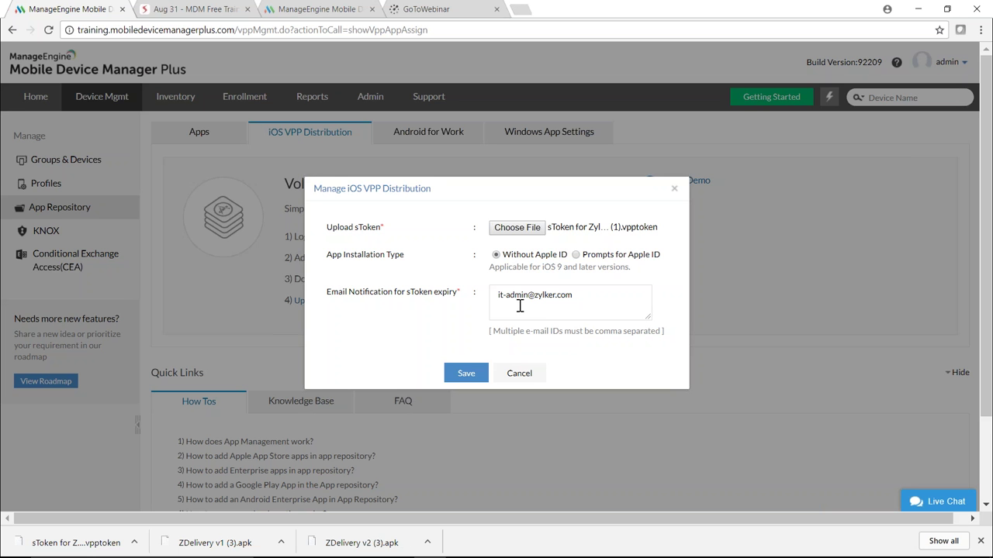
{"action": "left_click", "coordinate": [470, 376]}
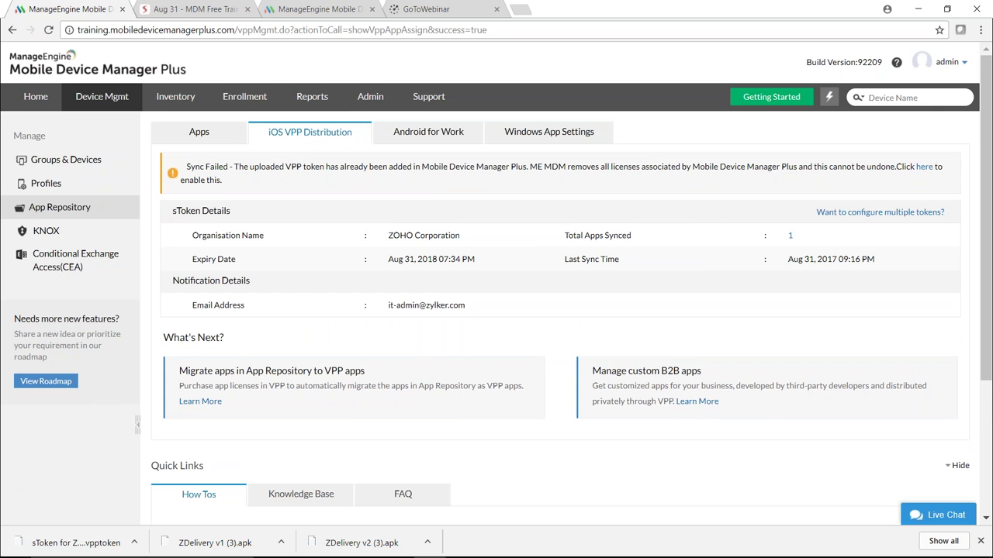
{"action": "key", "text": "ctrl+Tab"}
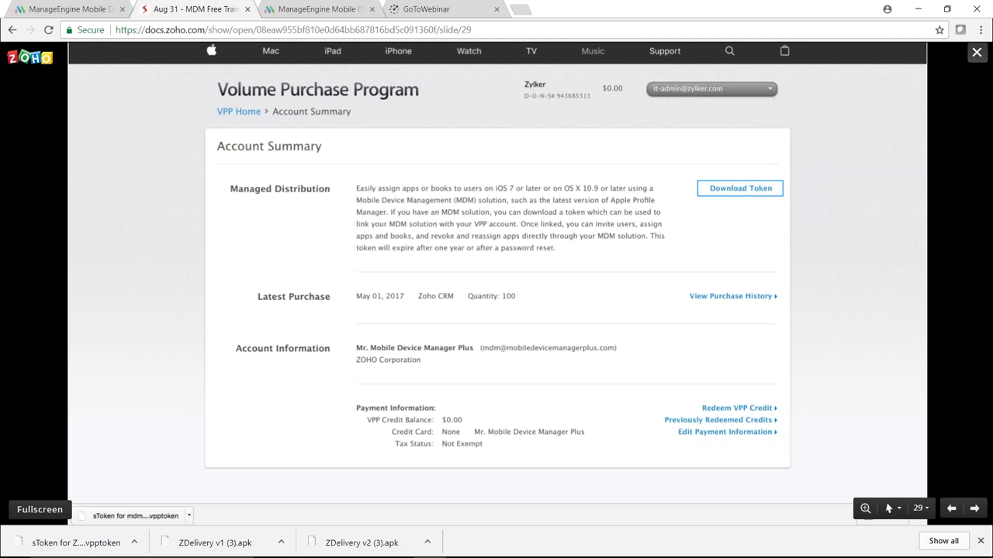
Step: Page through slides 30–35: searching Zoho CRM in the VPP store and entering quantity 100
{"action": "key", "text": "Right"}
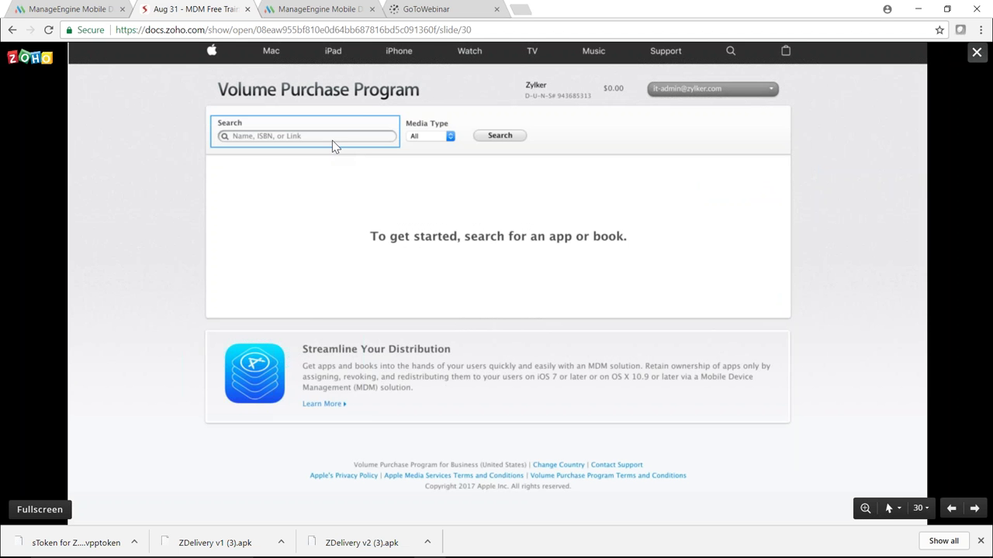
{"action": "key", "text": "Right"}
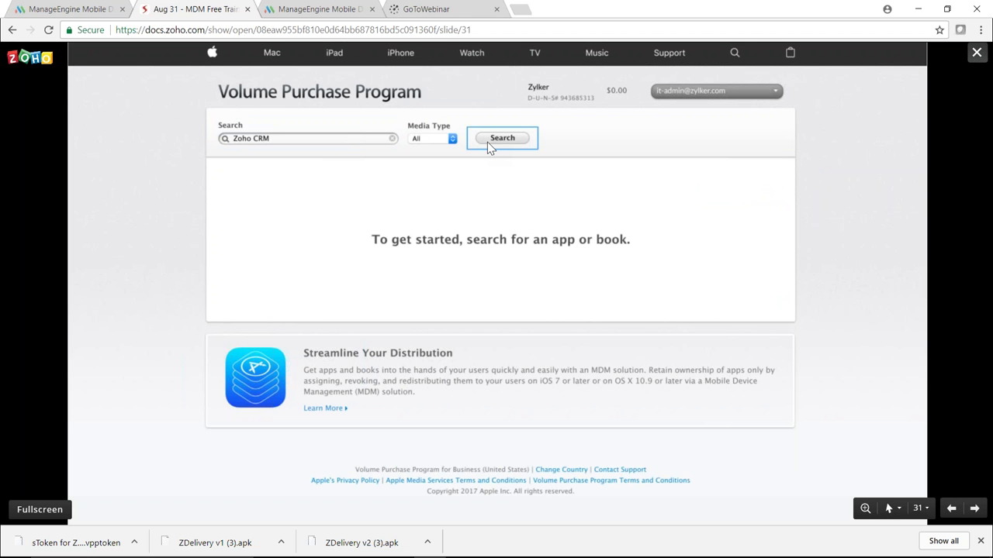
{"action": "key", "text": "Right"}
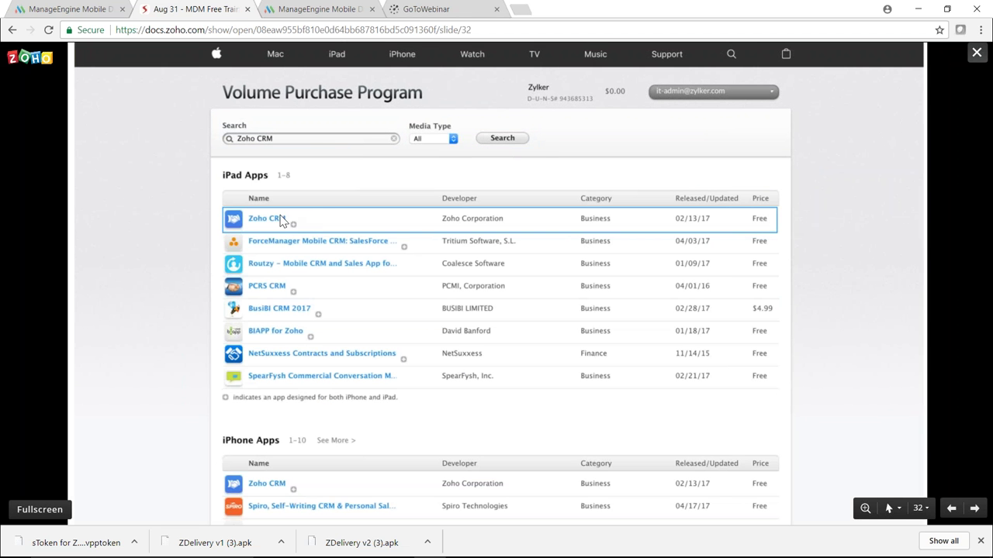
{"action": "left_click", "coordinate": [283, 221]}
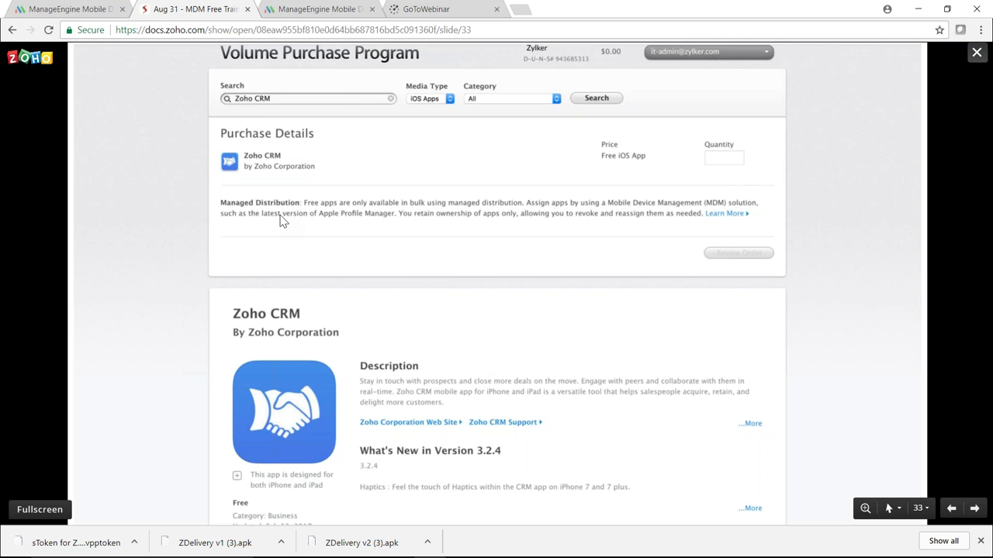
{"action": "left_click", "coordinate": [283, 221]}
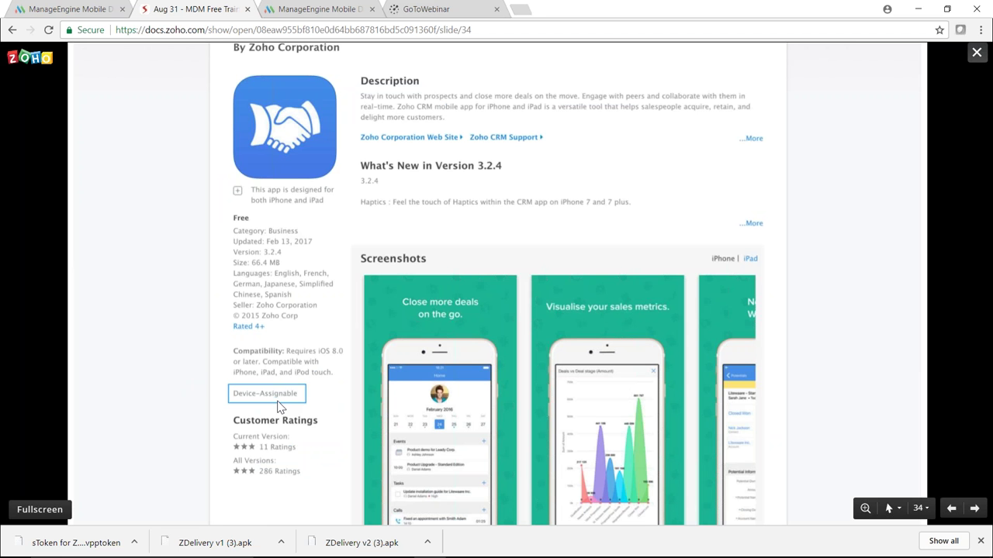
{"action": "left_click", "coordinate": [279, 407]}
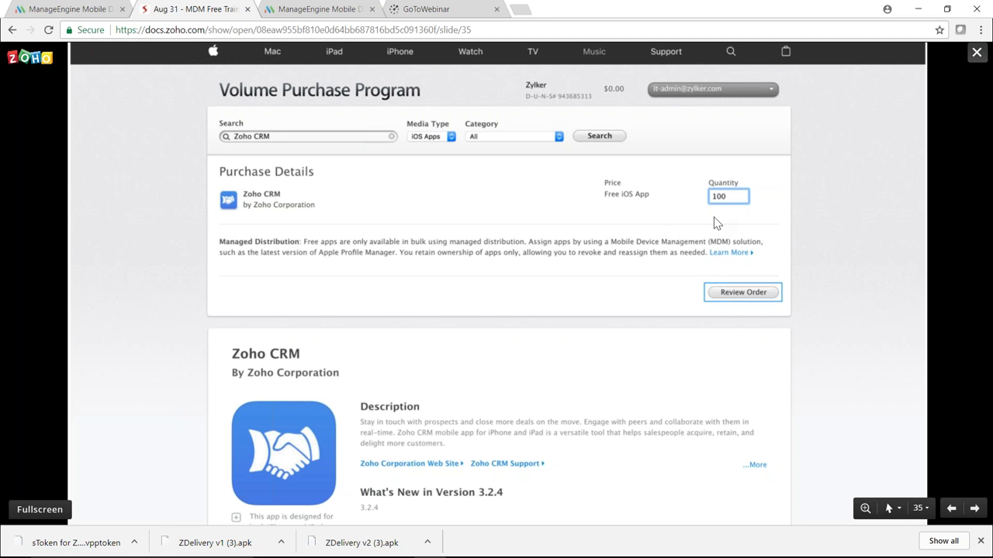
Step: Advance through the Order Summary and order-complete slides, then return to MDM Plus's VPP page
{"action": "left_click", "coordinate": [736, 301]}
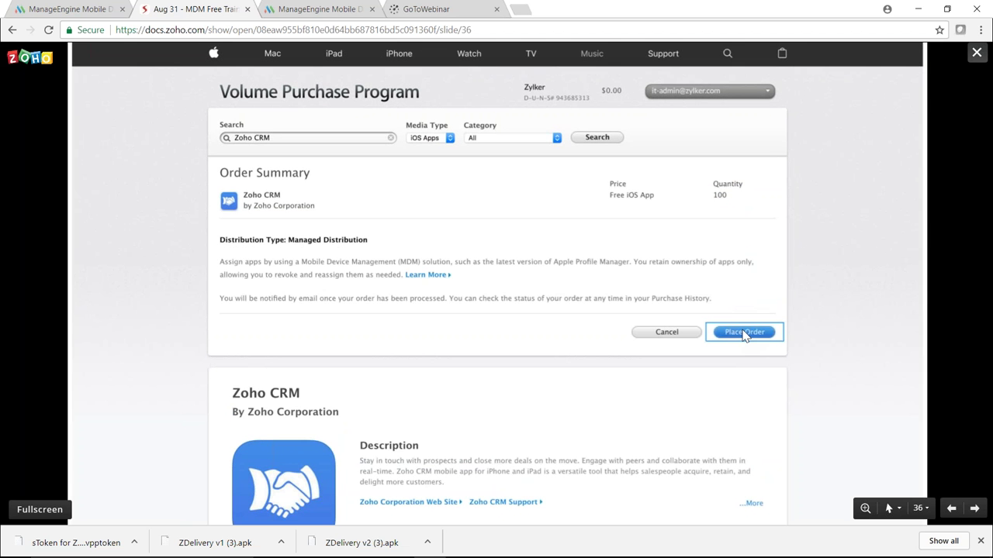
{"action": "left_click", "coordinate": [744, 334]}
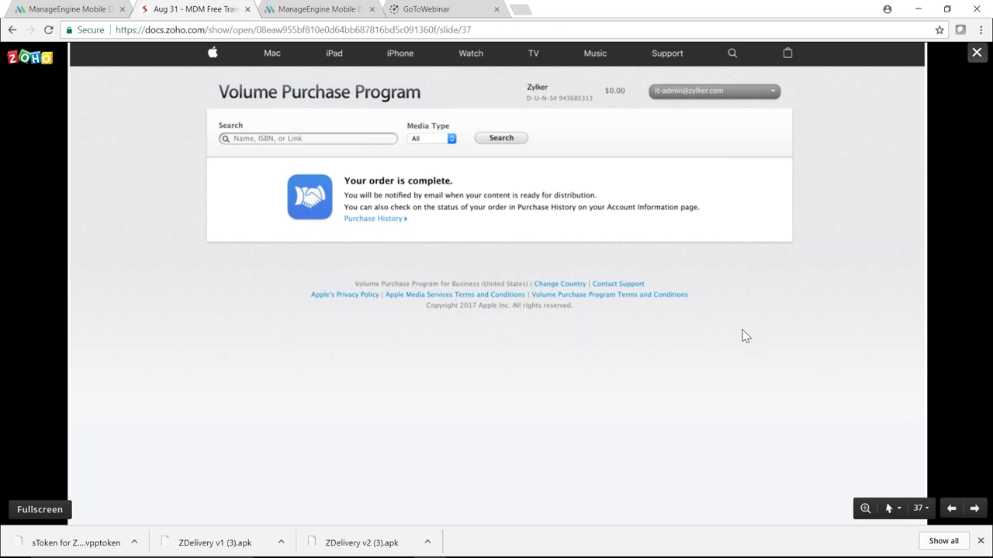
{"action": "key", "text": "ctrl+shift+Tab"}
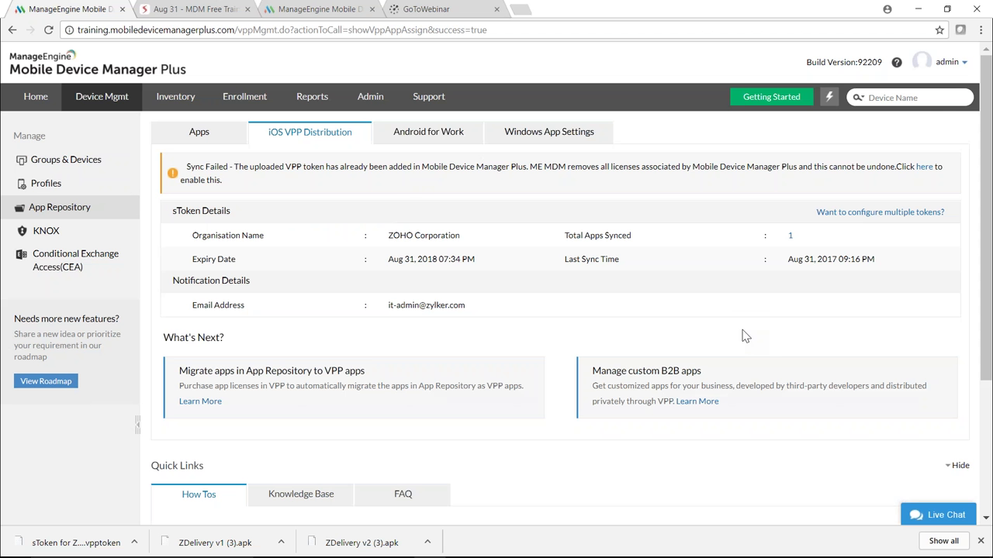
Step: Sync the purchased VPP apps from Apple using Sync Apps > Sync Vpp Apps
{"action": "left_click", "coordinate": [178, 131]}
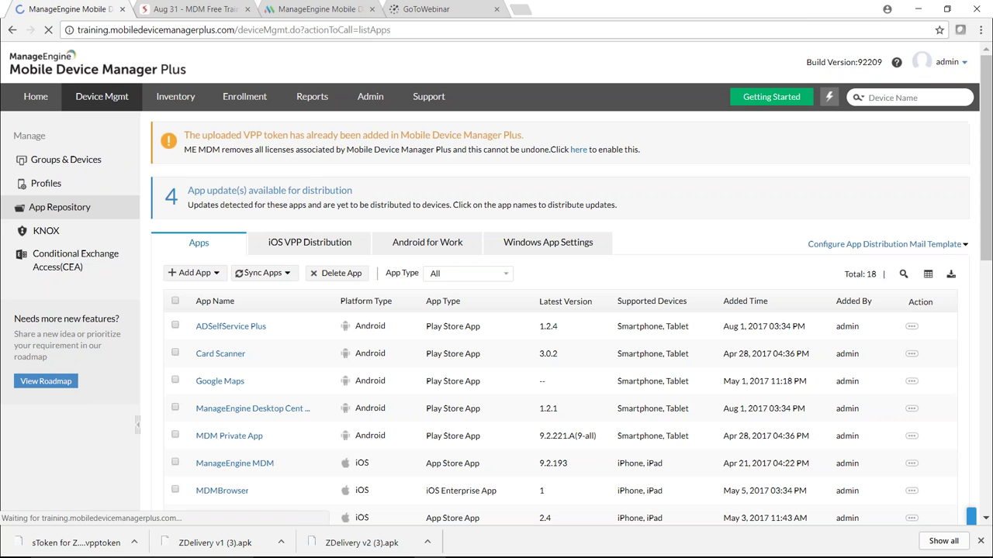
{"action": "left_click", "coordinate": [262, 273]}
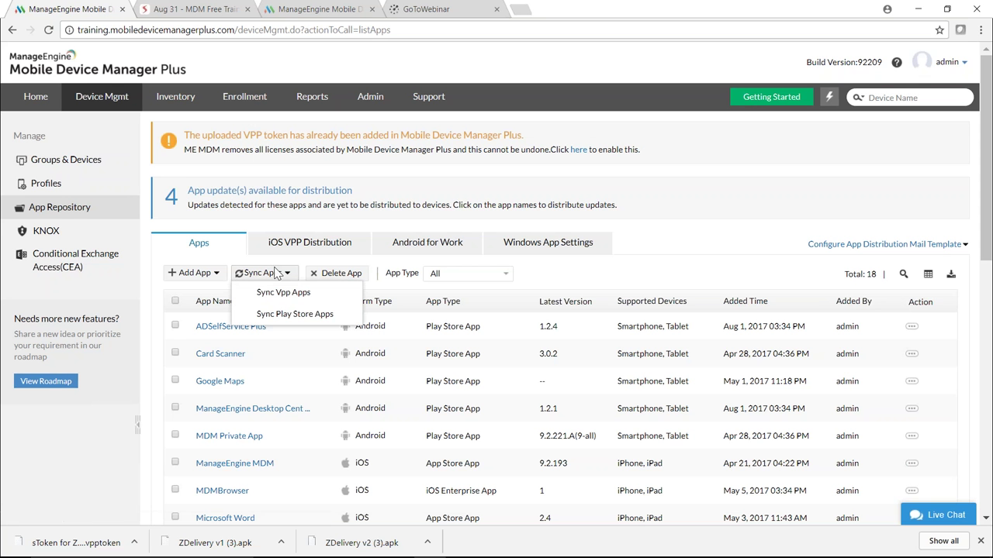
{"action": "left_click", "coordinate": [307, 301]}
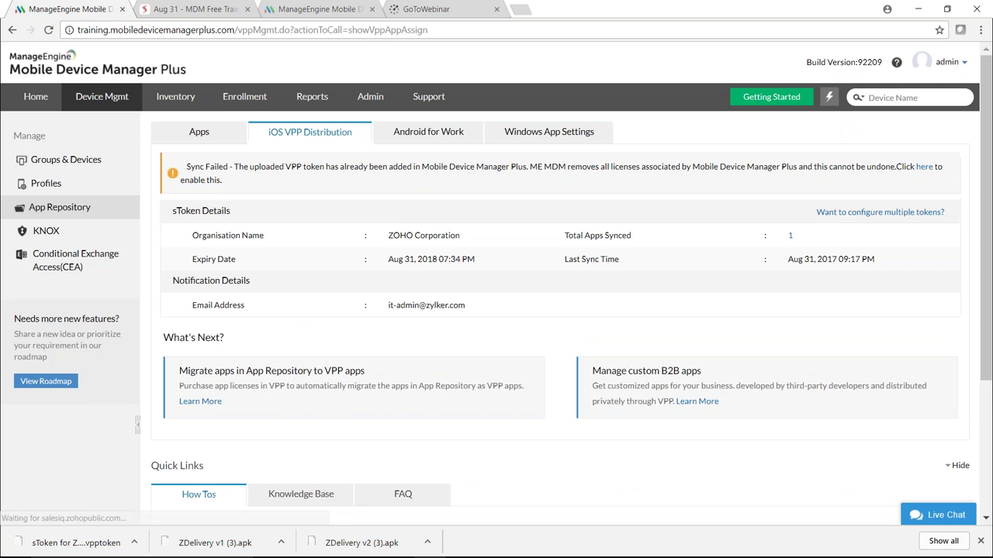
Step: Open the Zoho CRM iOS app's details, version 3.2.10 on 1 device
{"action": "left_click", "coordinate": [199, 131]}
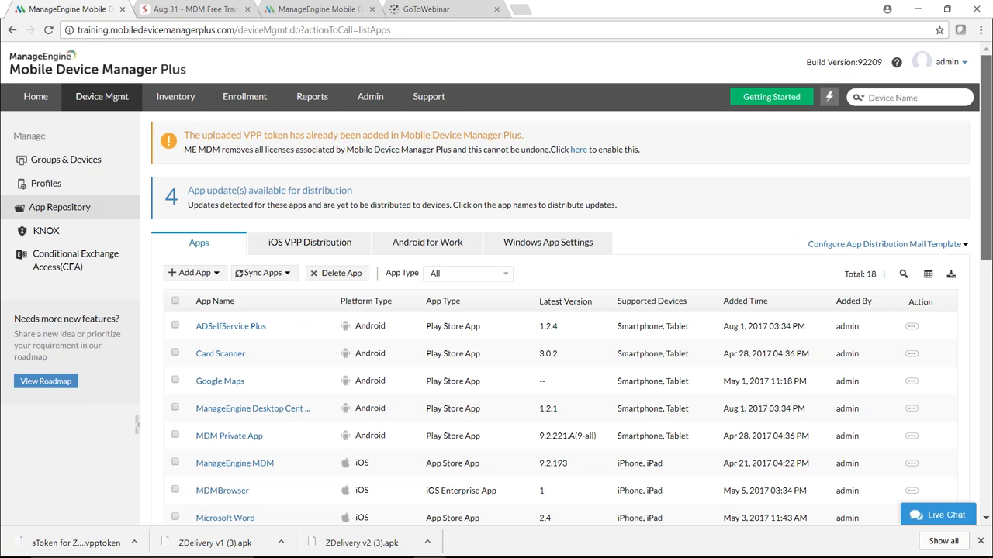
{"action": "scroll", "coordinate": [496, 283], "scroll_direction": "down", "scroll_amount": 1}
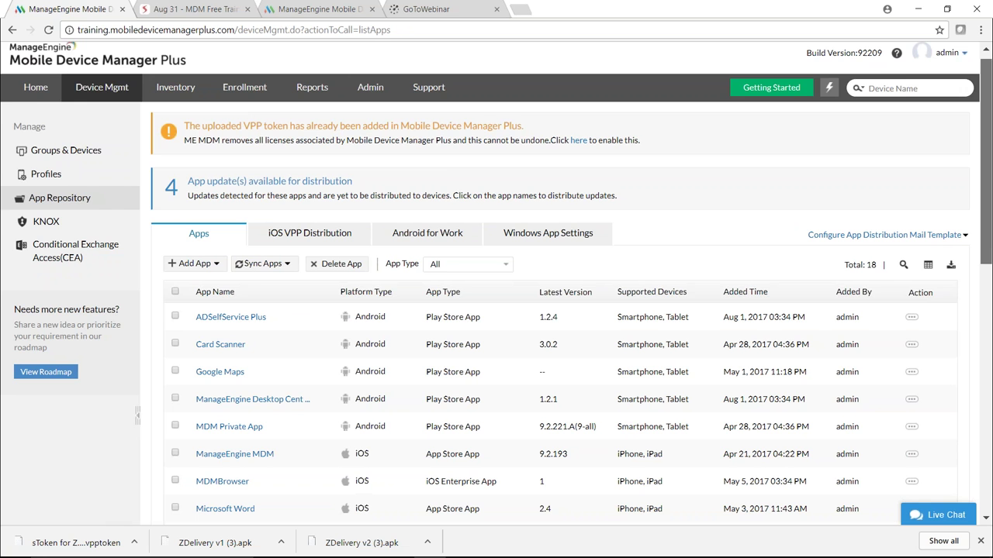
{"action": "scroll", "coordinate": [496, 310], "scroll_direction": "down", "scroll_amount": 2}
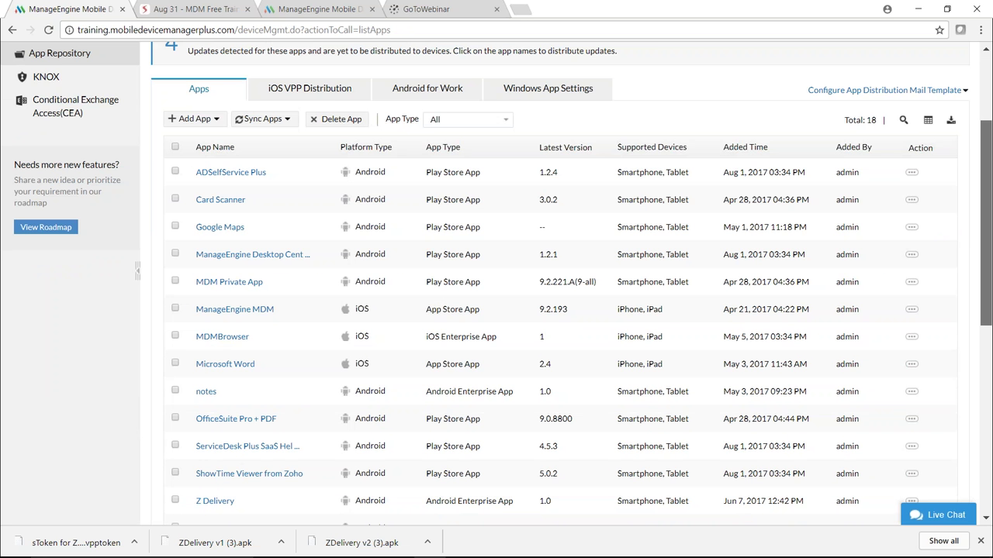
{"action": "scroll", "coordinate": [229, 426], "scroll_direction": "down", "scroll_amount": 2}
{"action": "left_click", "coordinate": [228, 427]}
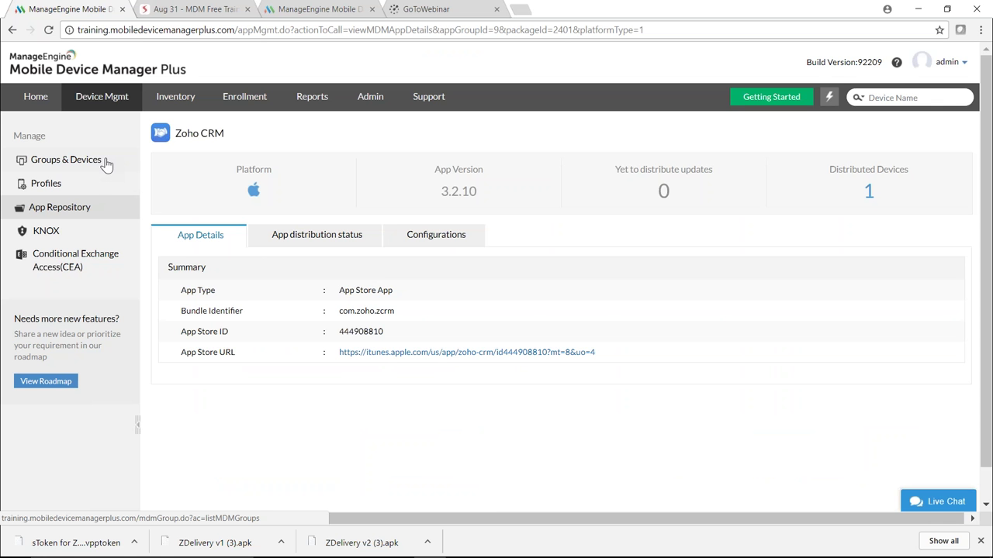
Step: Push Zoho CRM to the Sales Department group with automatic install, then show slide 38
{"action": "left_click", "coordinate": [106, 166]}
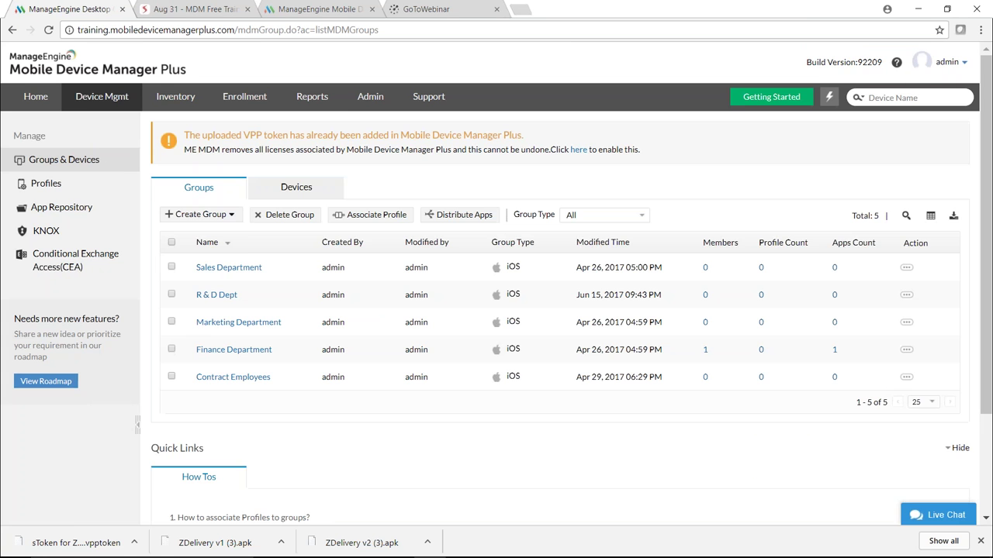
{"action": "left_click", "coordinate": [171, 268]}
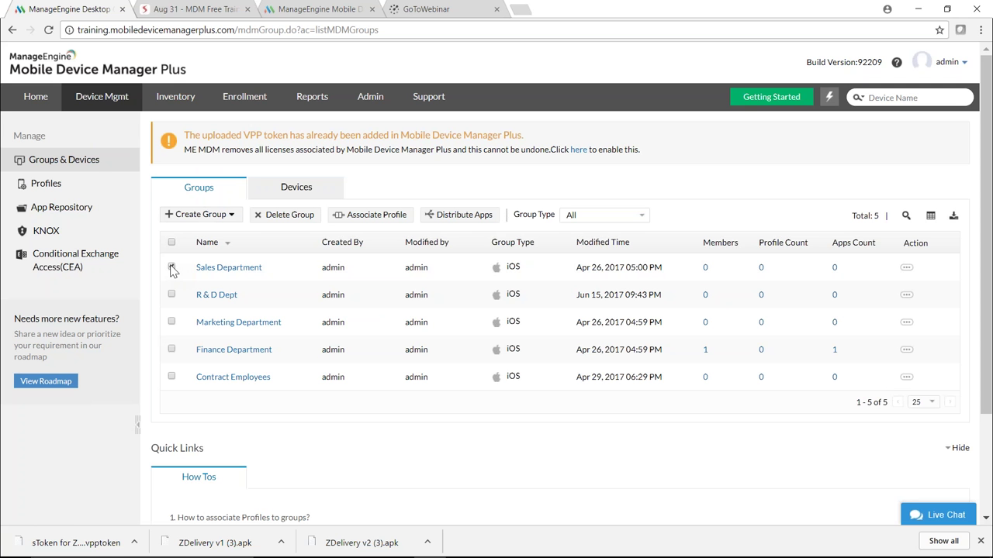
{"action": "left_click", "coordinate": [458, 218]}
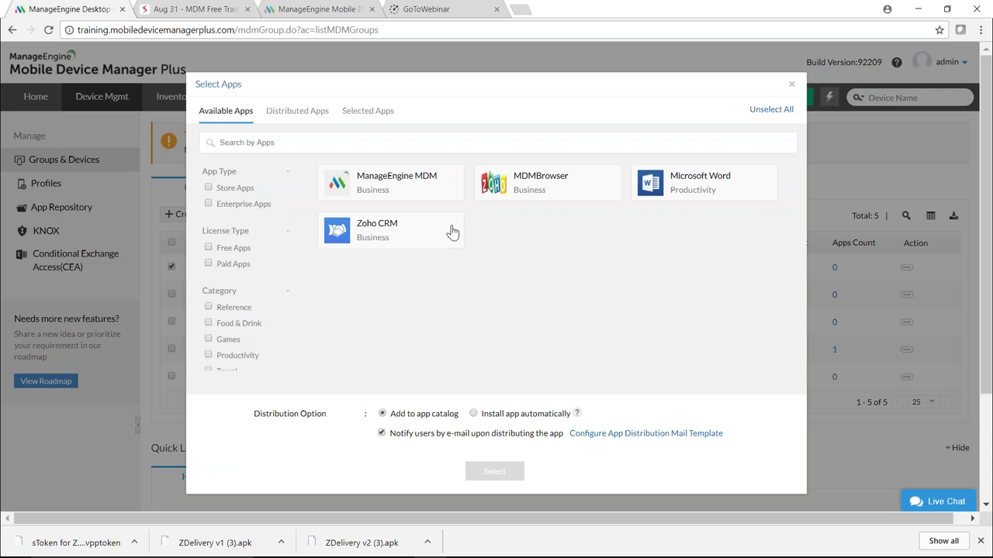
{"action": "left_click", "coordinate": [453, 232]}
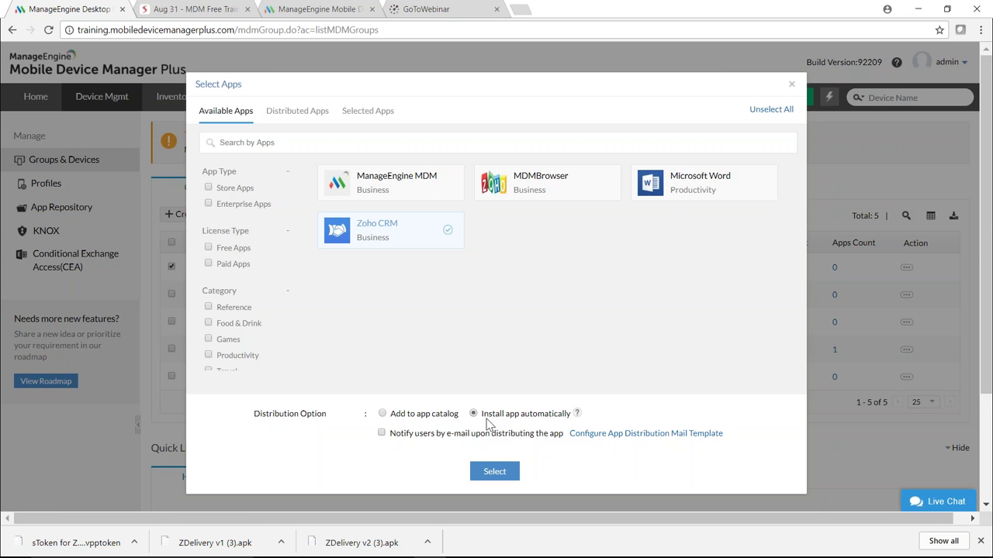
{"action": "left_click", "coordinate": [495, 471]}
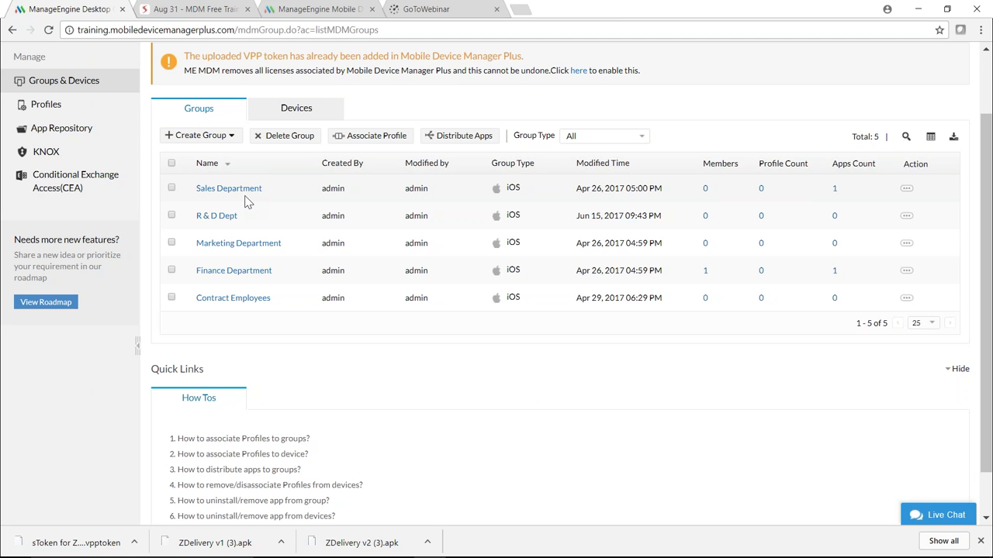
{"action": "key", "text": "ctrl+Tab"}
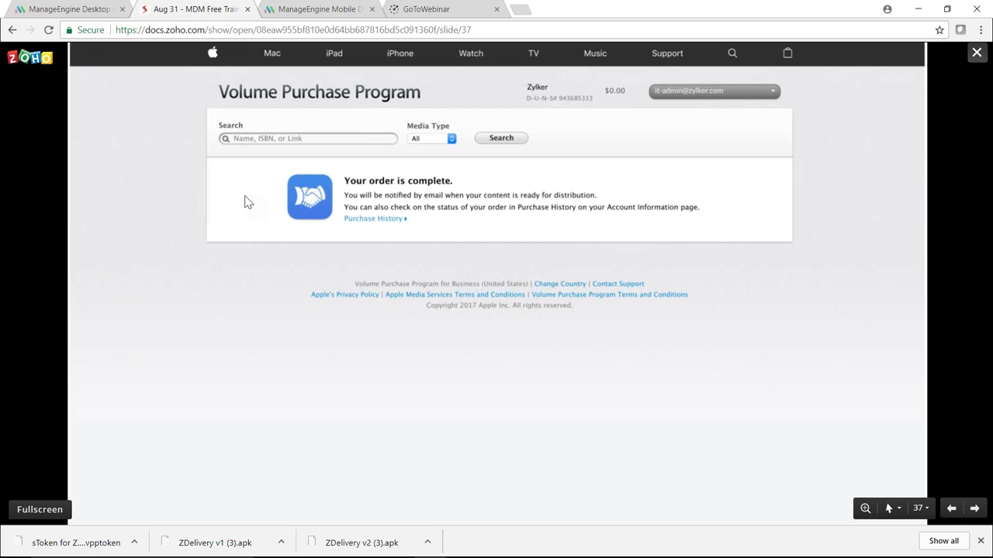
{"action": "key", "text": "Right"}
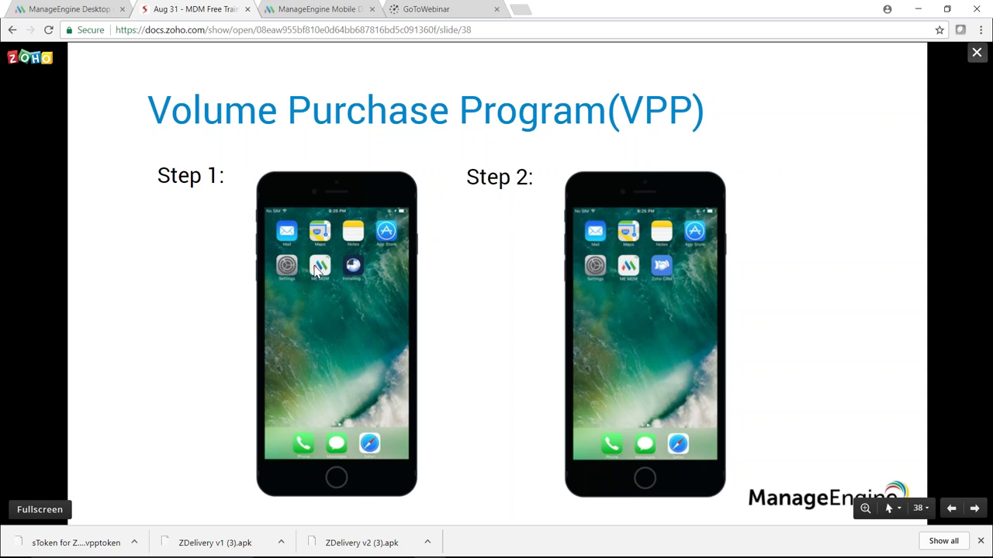
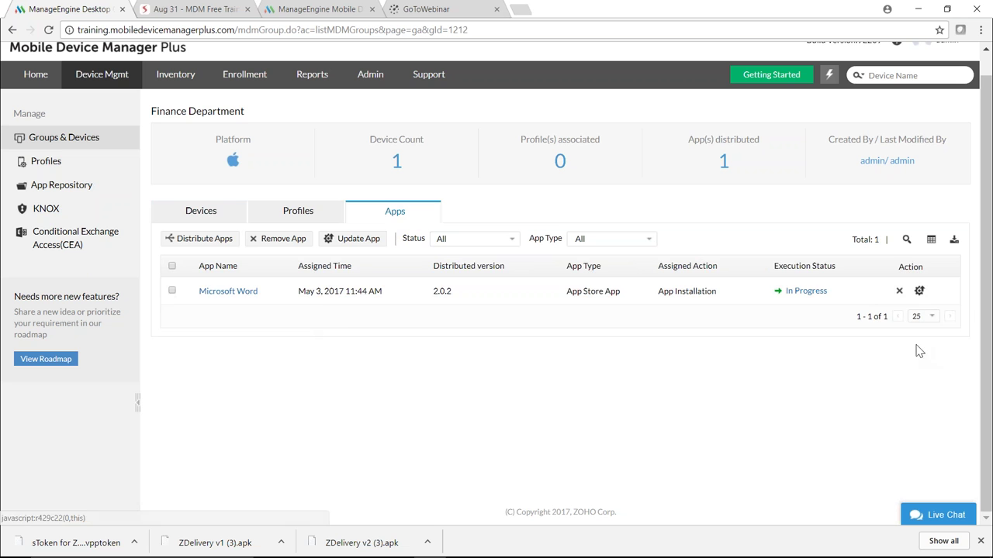
Step: Close Microsoft Word's update settings unchanged, then advance the training deck to slide 41, Google Play for Work
{"action": "left_click", "coordinate": [919, 291]}
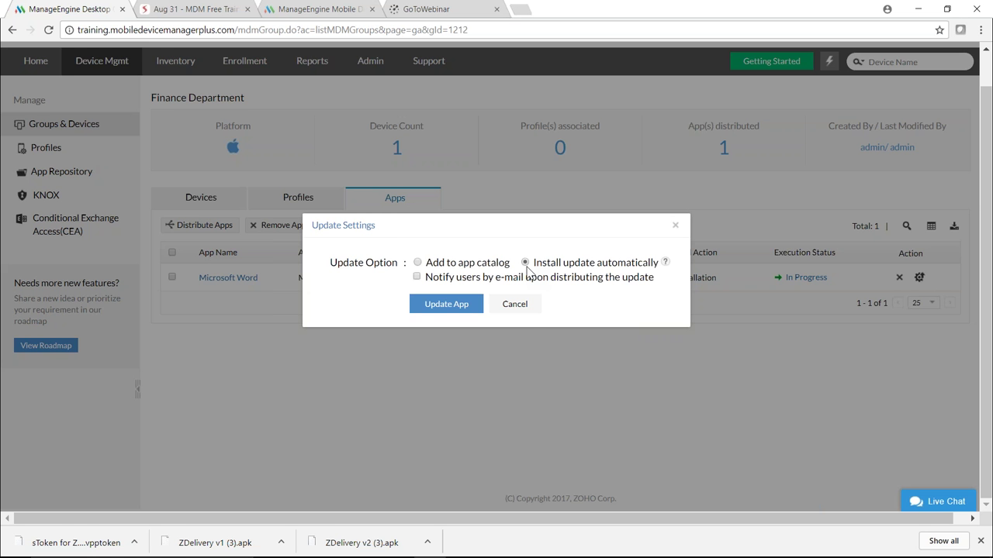
{"action": "left_click", "coordinate": [522, 307]}
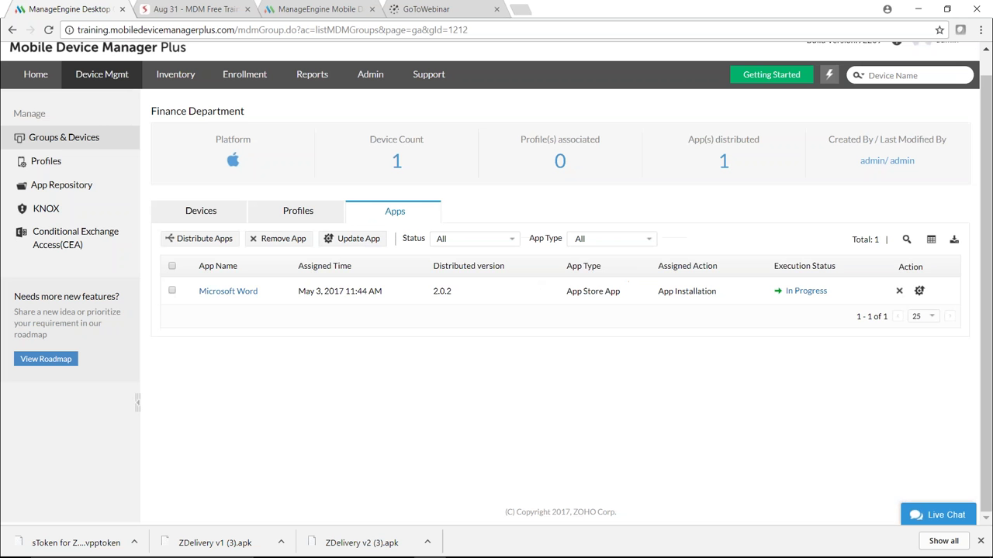
{"action": "key", "text": "ctrl+Tab"}
{"action": "key", "text": "Right"}
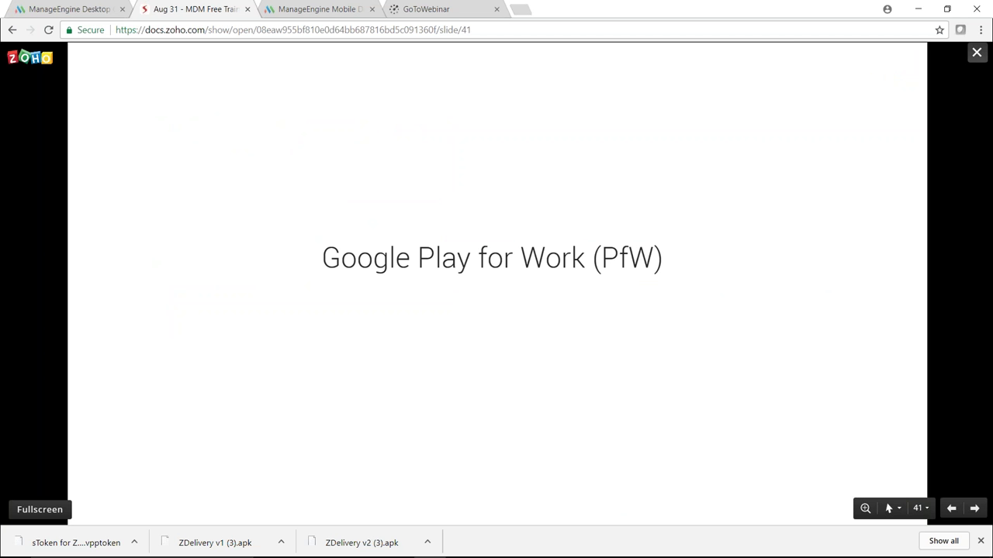
Step: Present slides 42–44 on Play for Work prerequisites, the Android 5.0 requirement and the workflow diagram
{"action": "key", "text": "Right"}
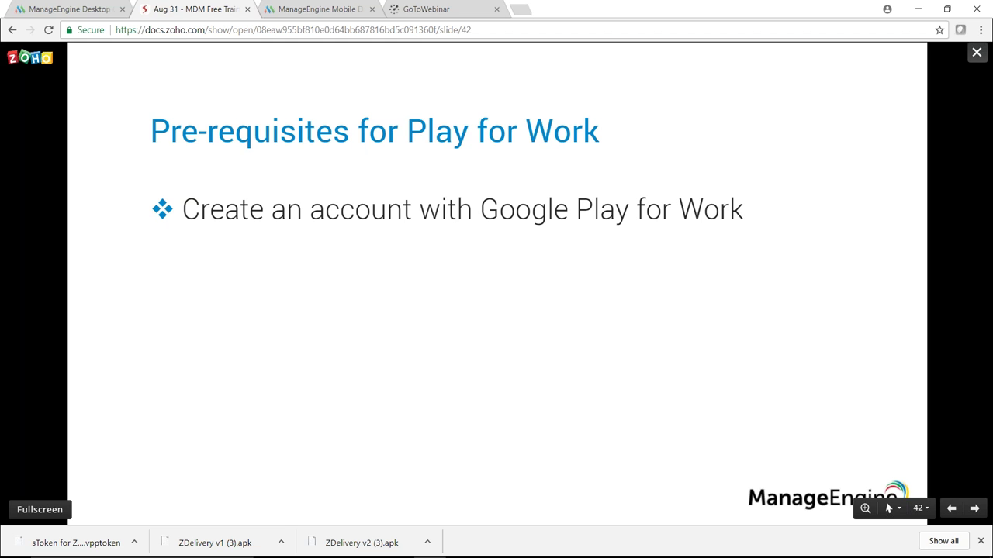
{"action": "key", "text": "Right"}
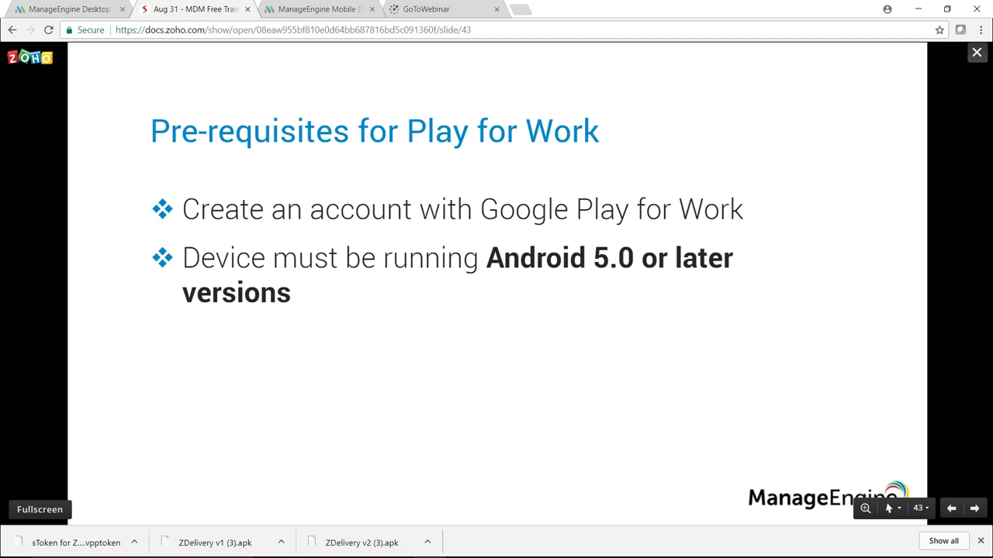
{"action": "key", "text": "Right"}
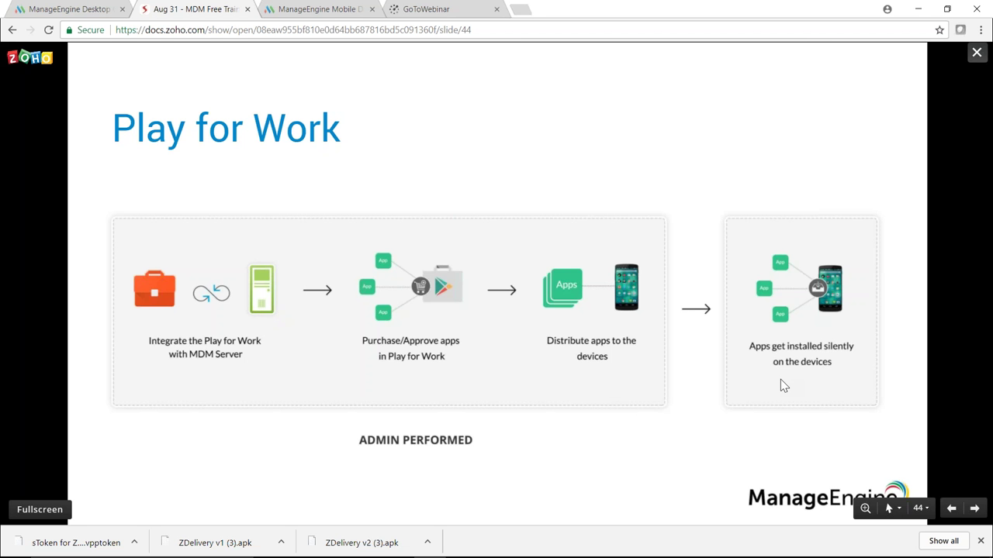
{"action": "key", "text": "ctrl+shift+Tab"}
Step: Start Configure AfW under Admin on the unconfigured MDM server, then return to slide 44
{"action": "left_click", "coordinate": [370, 74]}
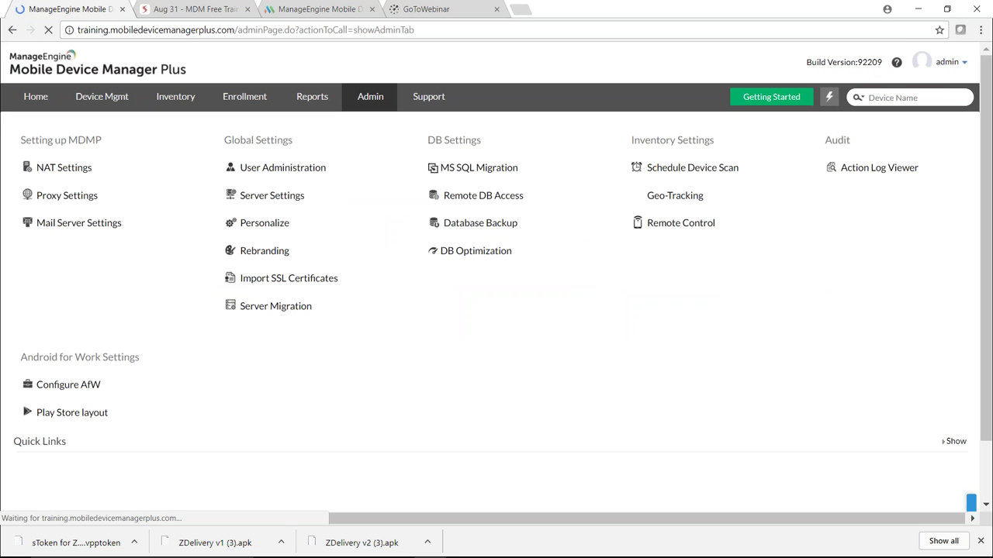
{"action": "left_click", "coordinate": [78, 384]}
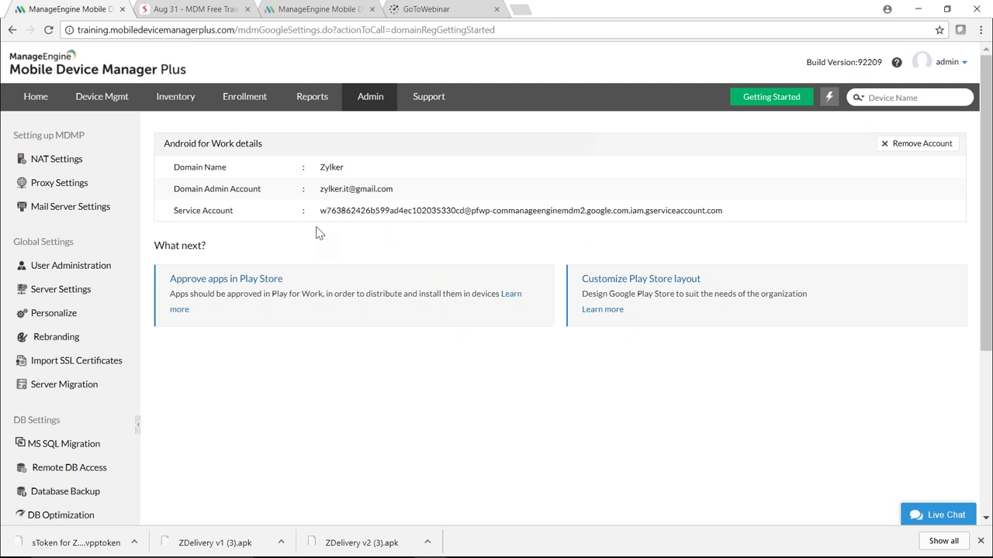
{"action": "left_click", "coordinate": [314, 4]}
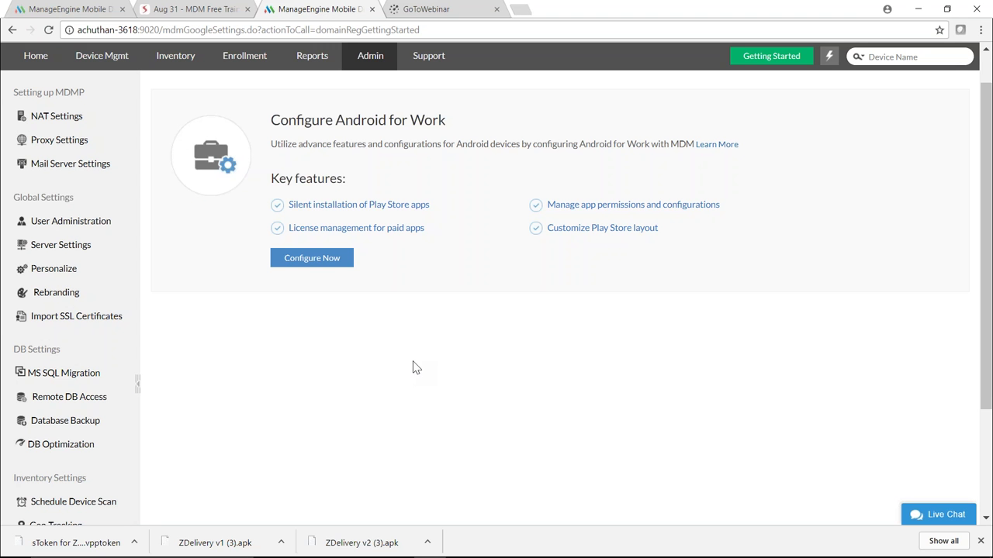
{"action": "left_click", "coordinate": [325, 264]}
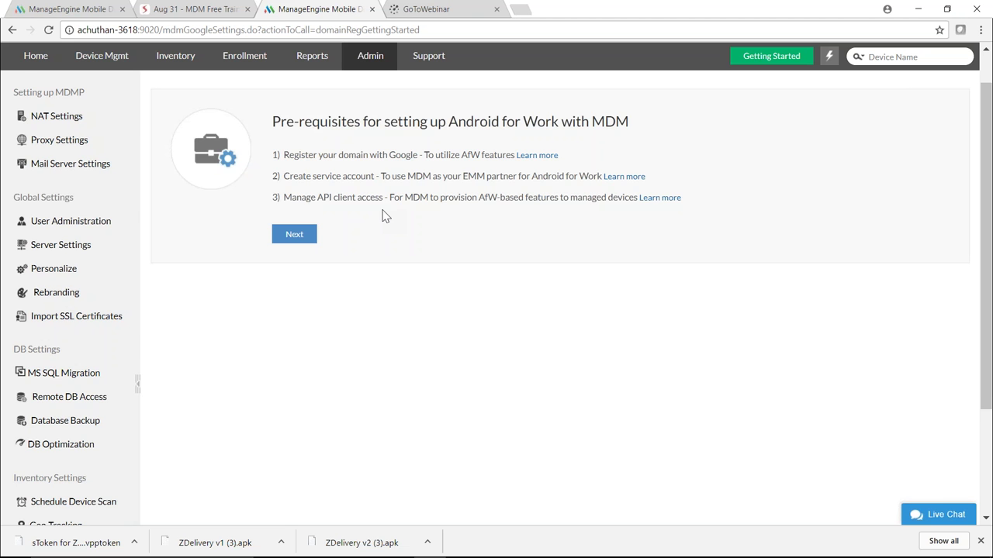
{"action": "key", "text": "ctrl+shift+Tab"}
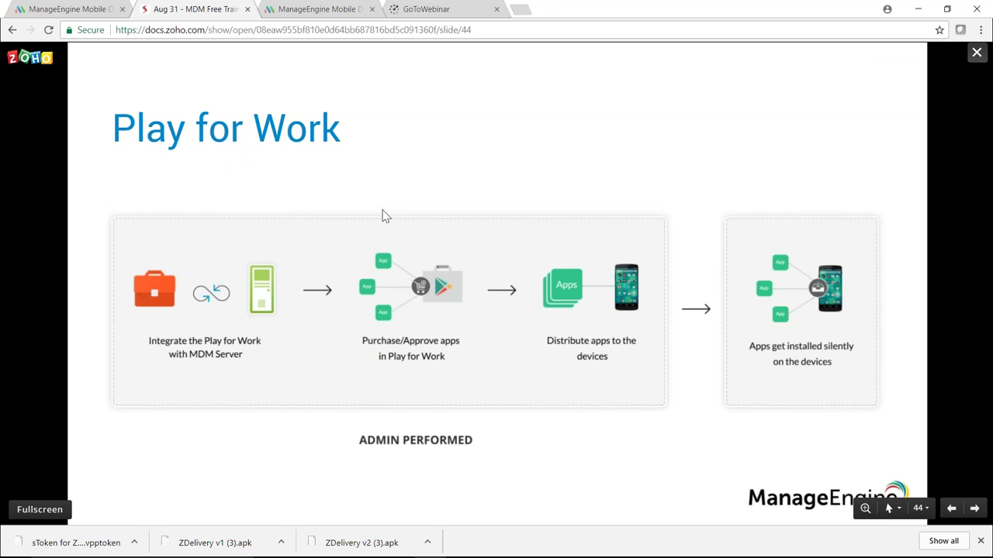
Step: Walk through sign-up slides 45–48, briefly showing configured Android for Work details, then reach slide 49
{"action": "key", "text": "Right"}
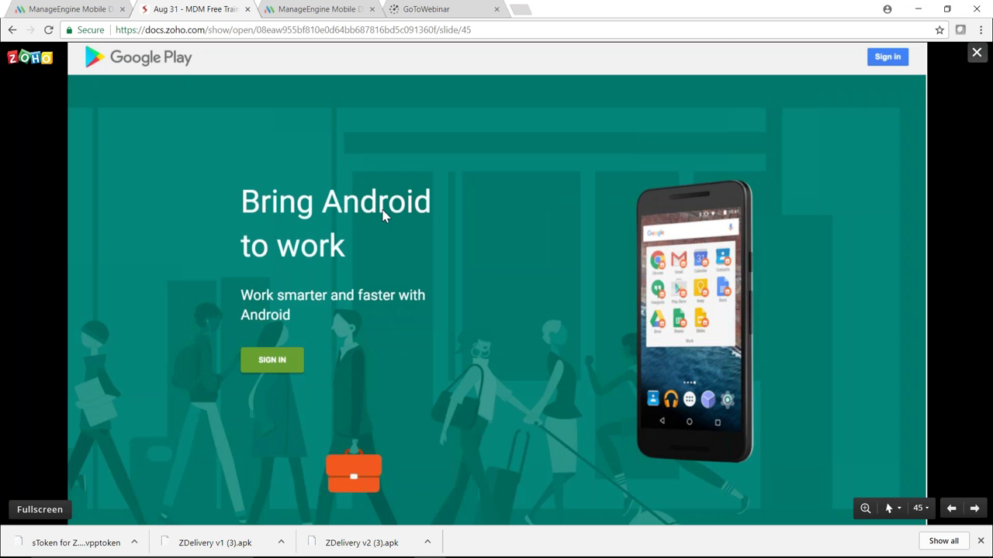
{"action": "left_click", "coordinate": [281, 354]}
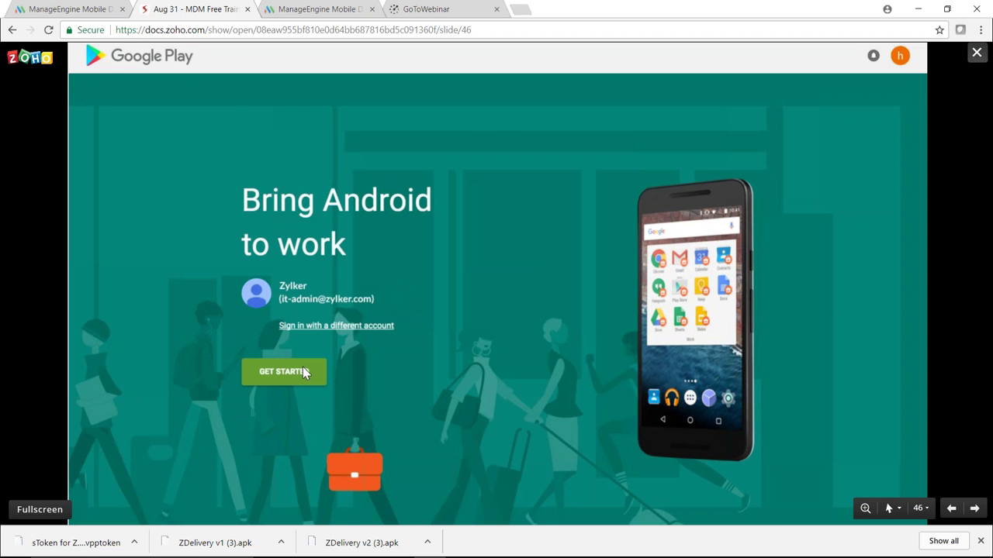
{"action": "left_click", "coordinate": [303, 367]}
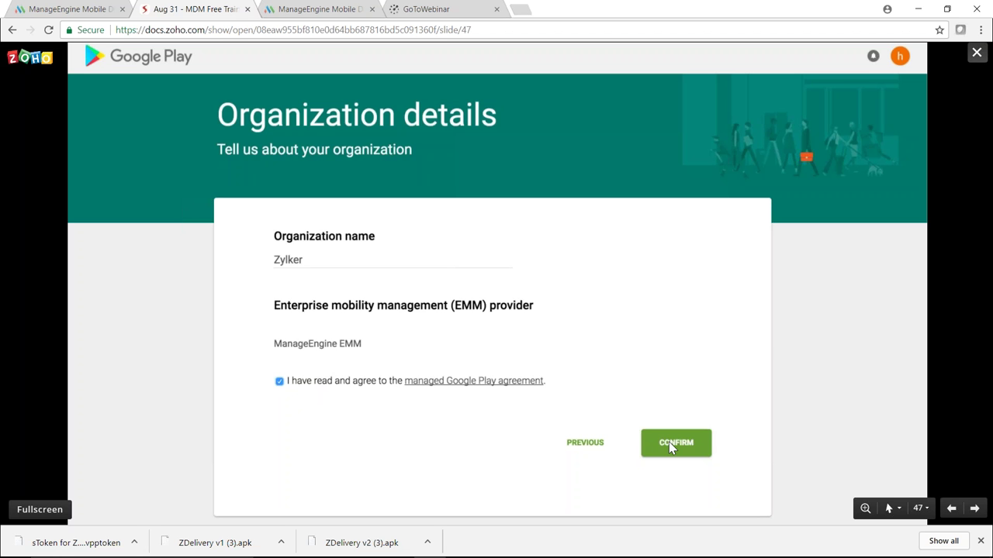
{"action": "key", "text": "Right"}
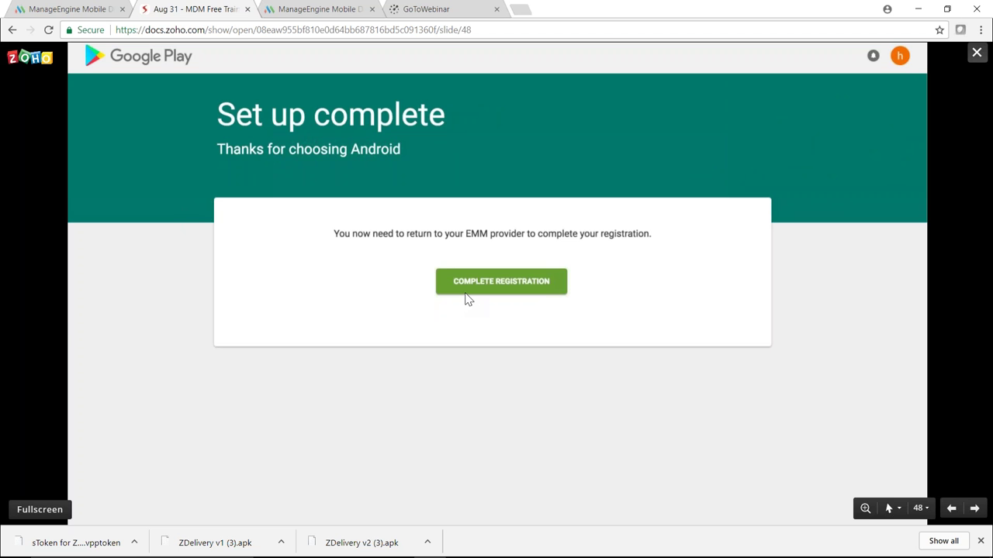
{"action": "key", "text": "ctrl+1"}
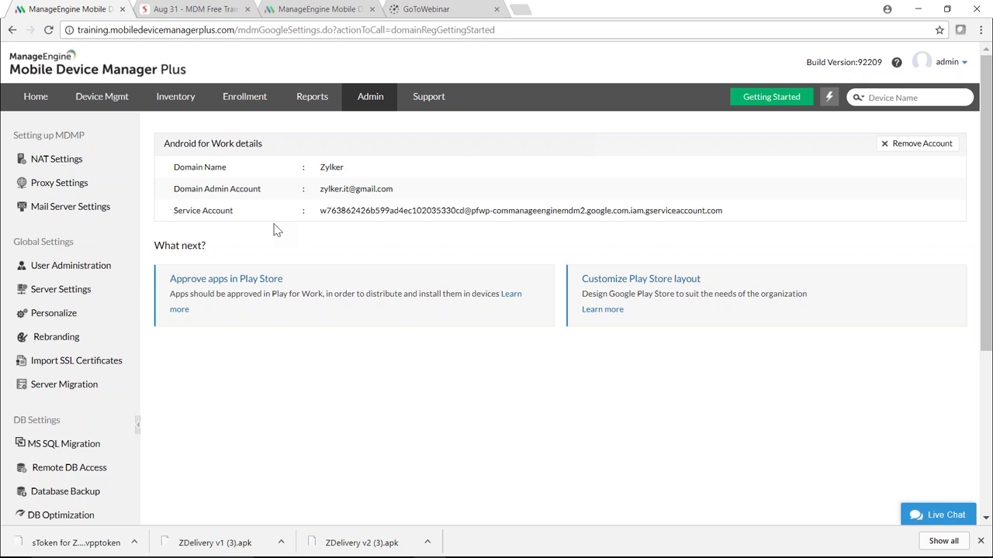
{"action": "key", "text": "ctrl+Tab"}
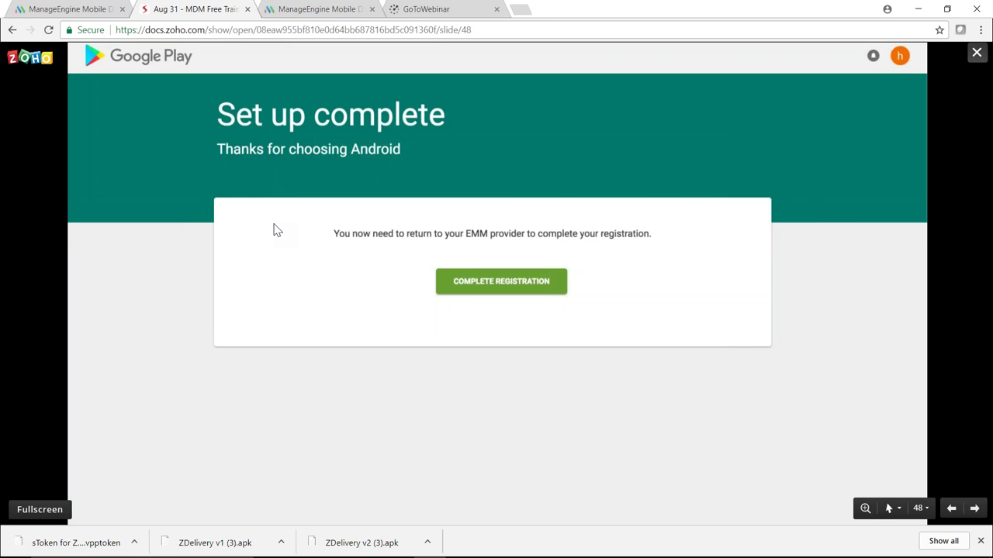
{"action": "key", "text": "Right"}
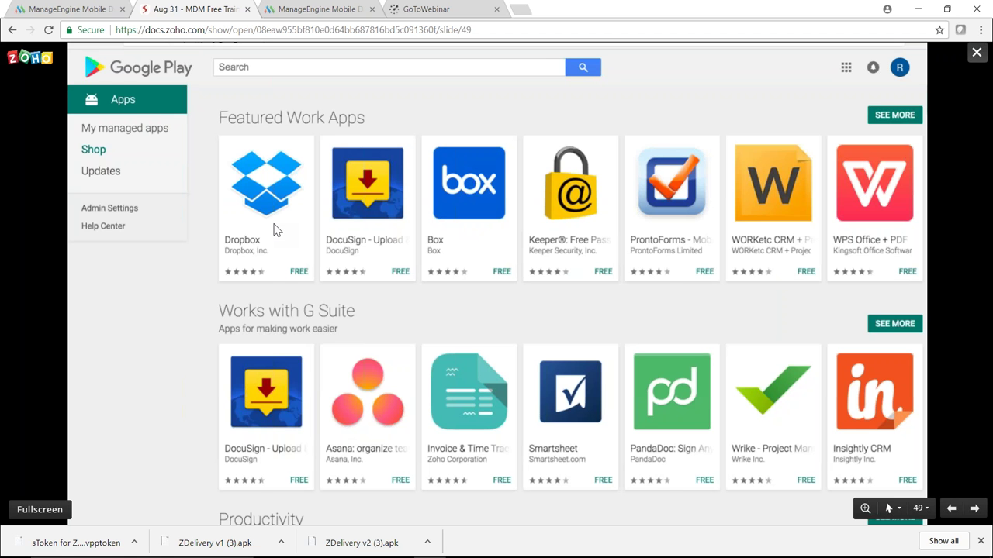
Step: Step through slides 50–53: search Zoho CRM, open its app page and show the Approve dialog
{"action": "key", "text": "Right"}
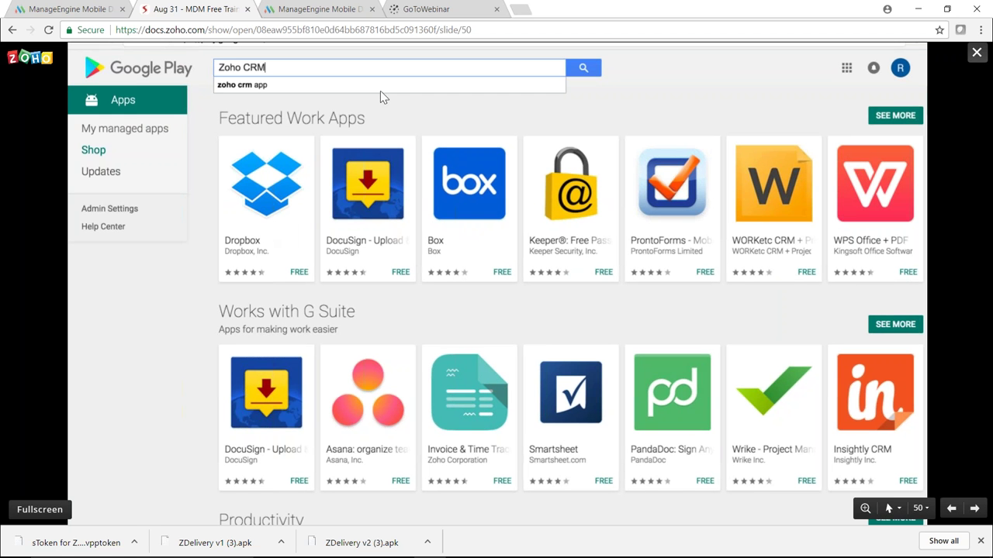
{"action": "left_click", "coordinate": [590, 71]}
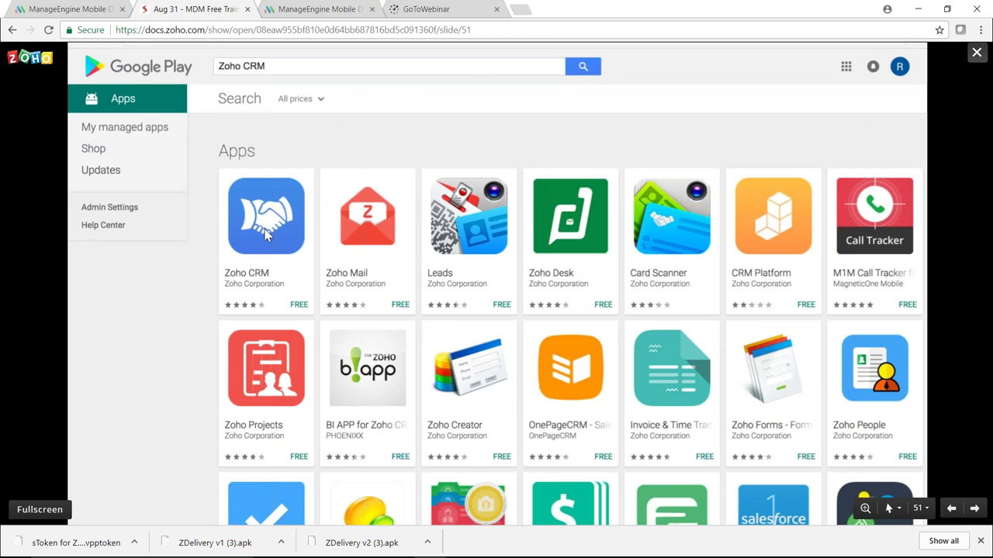
{"action": "left_click", "coordinate": [264, 232]}
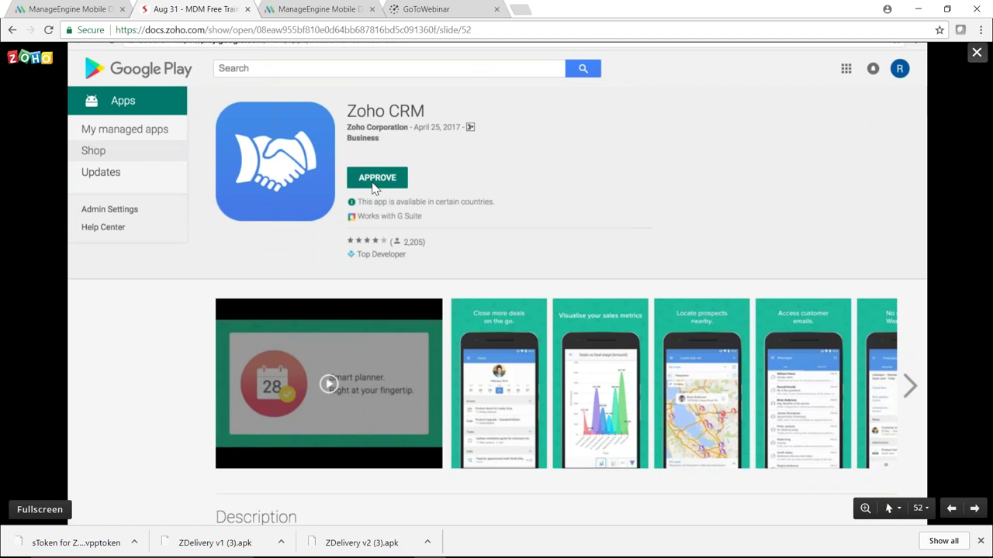
{"action": "left_click", "coordinate": [373, 187]}
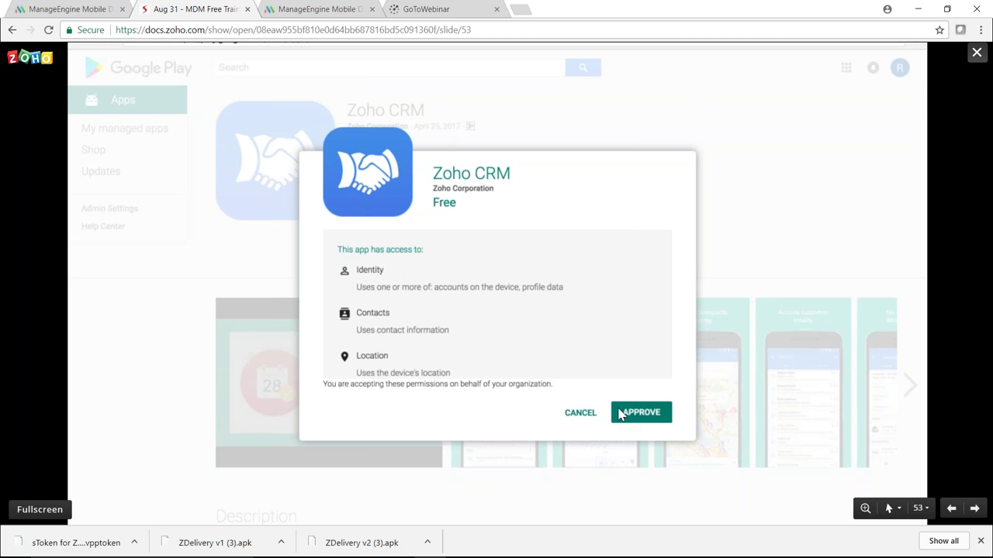
{"action": "key", "text": "ctrl+shift+Tab"}
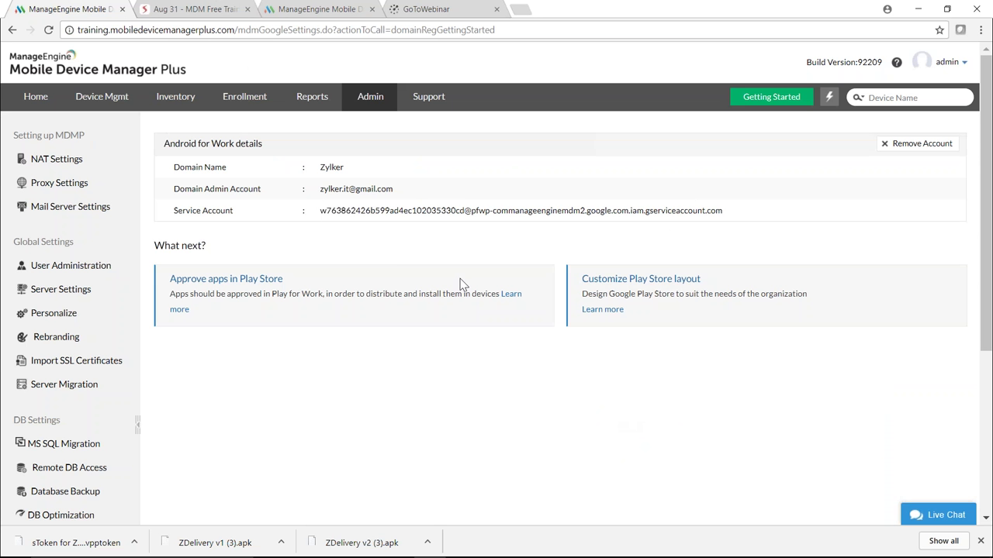
Step: Sync Play Store apps into the App Repository and scroll to find Zoho CRM 3.2.16 for Android
{"action": "left_click", "coordinate": [101, 96]}
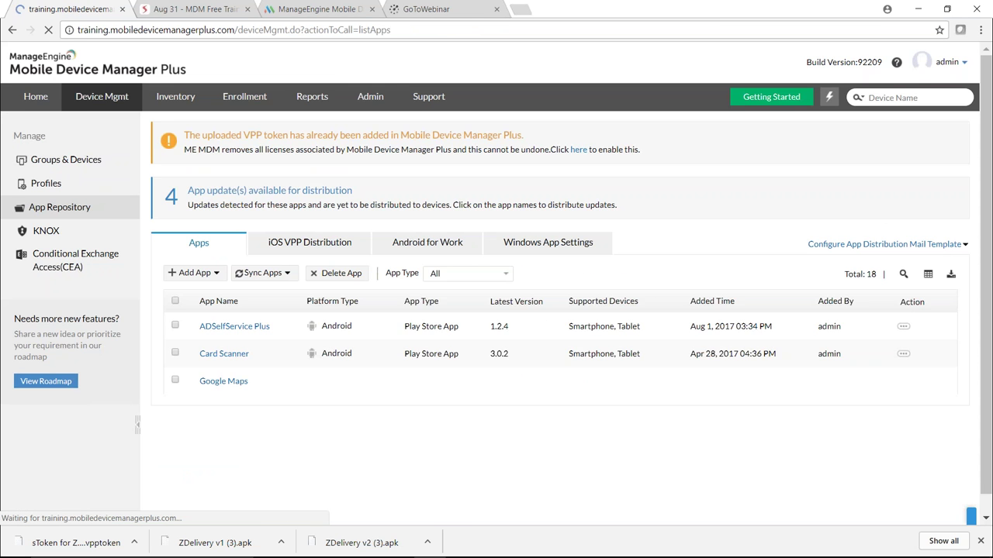
{"action": "left_click", "coordinate": [262, 273]}
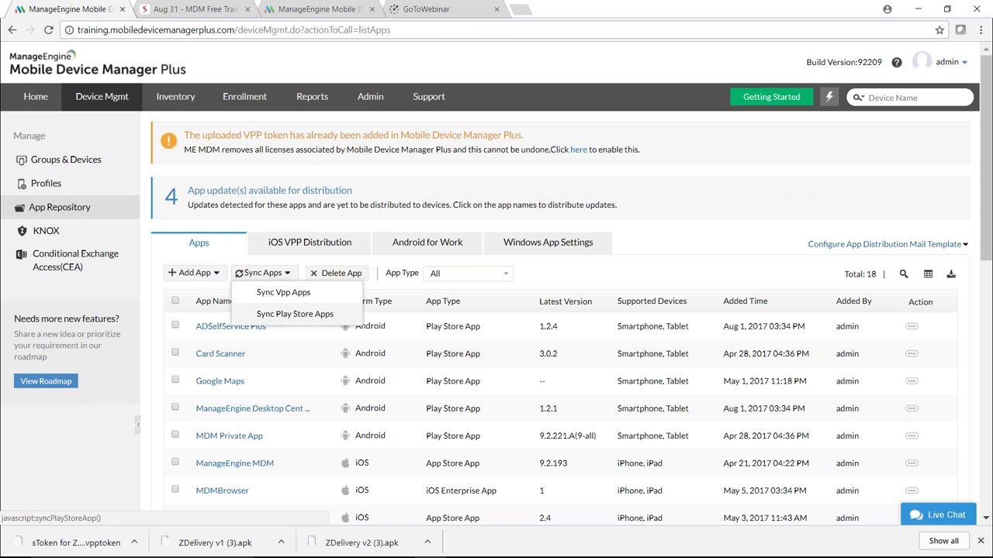
{"action": "left_click", "coordinate": [295, 314]}
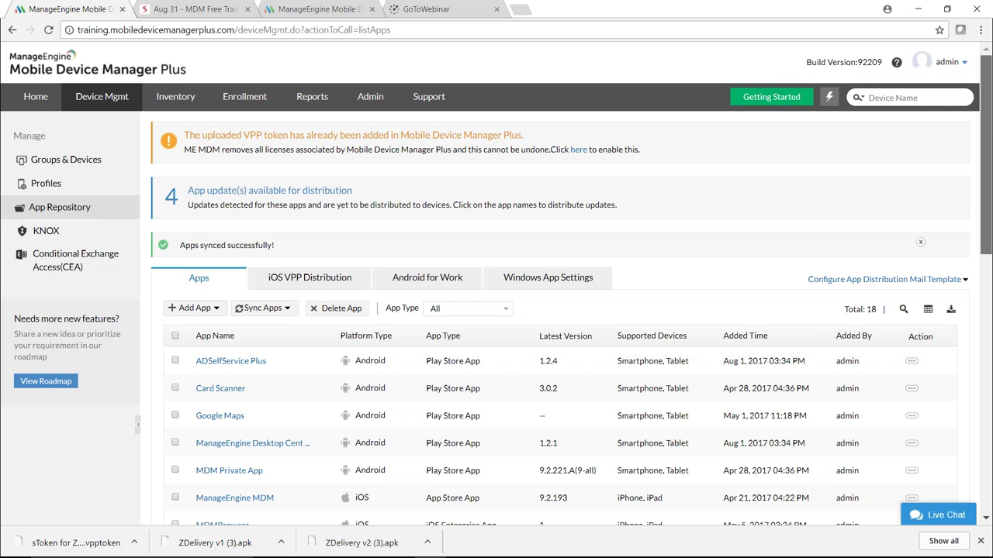
{"action": "scroll", "coordinate": [497, 310], "scroll_direction": "down", "scroll_amount": 1}
{"action": "scroll", "coordinate": [497, 310], "scroll_direction": "down", "scroll_amount": 5}
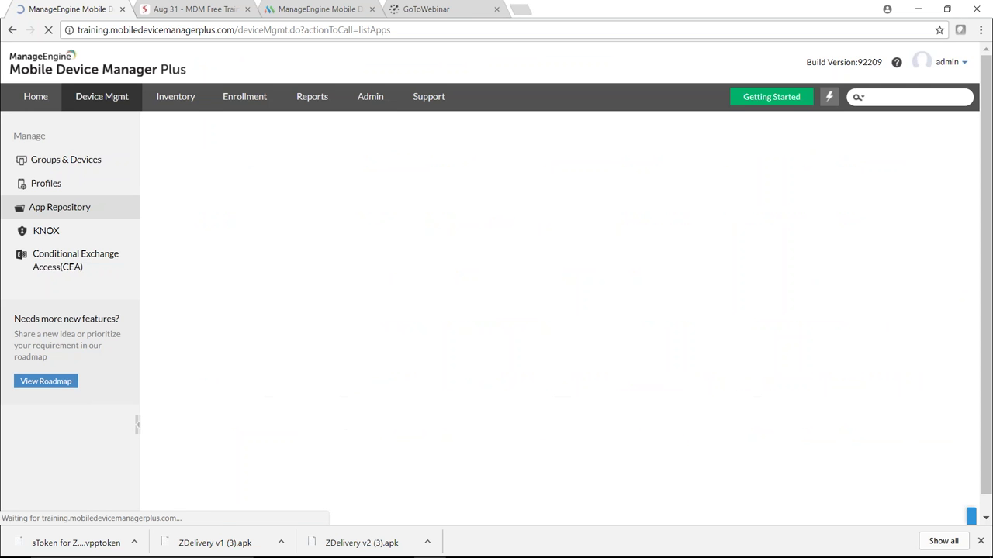
Step: Set Zoho CRM's permissions to allow Phone and Location, deny Storage, Microphone and Contacts, and save
{"action": "left_click", "coordinate": [216, 377]}
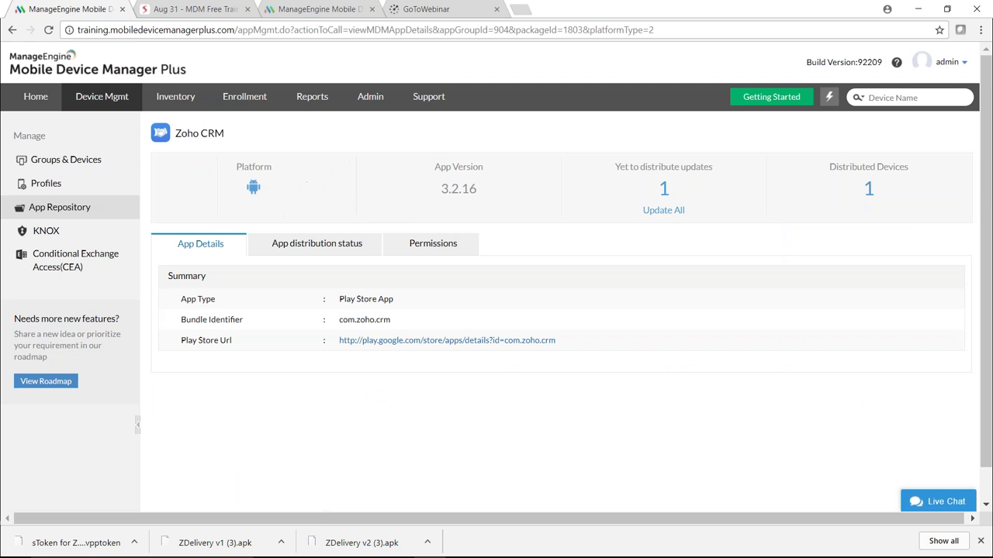
{"action": "left_click", "coordinate": [422, 256]}
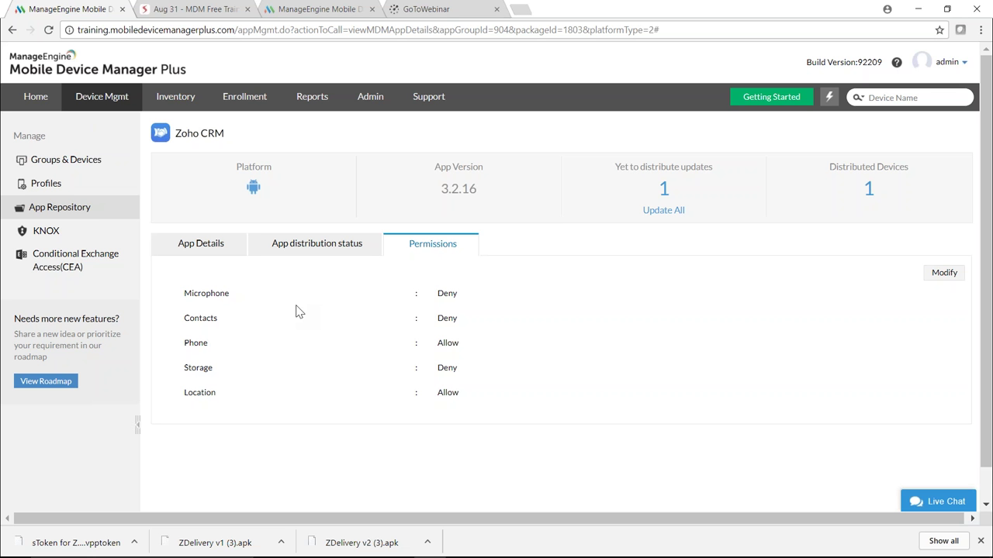
{"action": "left_click", "coordinate": [942, 274]}
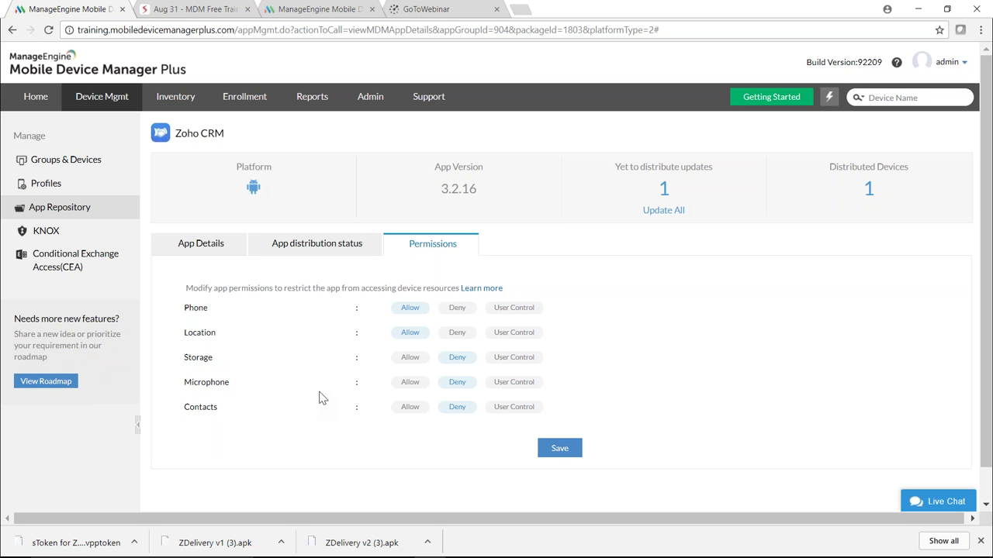
{"action": "left_click", "coordinate": [562, 456]}
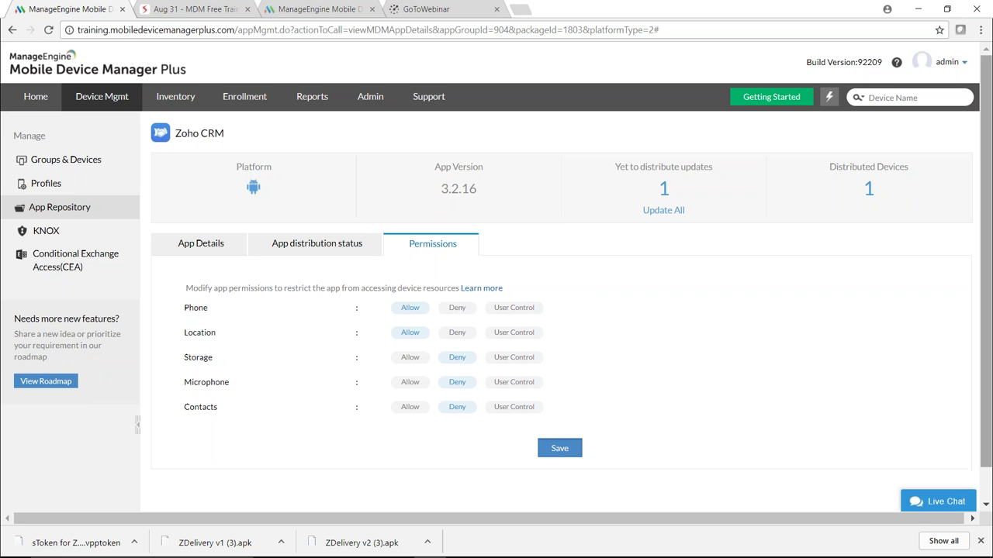
{"action": "scroll", "coordinate": [338, 228], "scroll_direction": "down", "scroll_amount": 1}
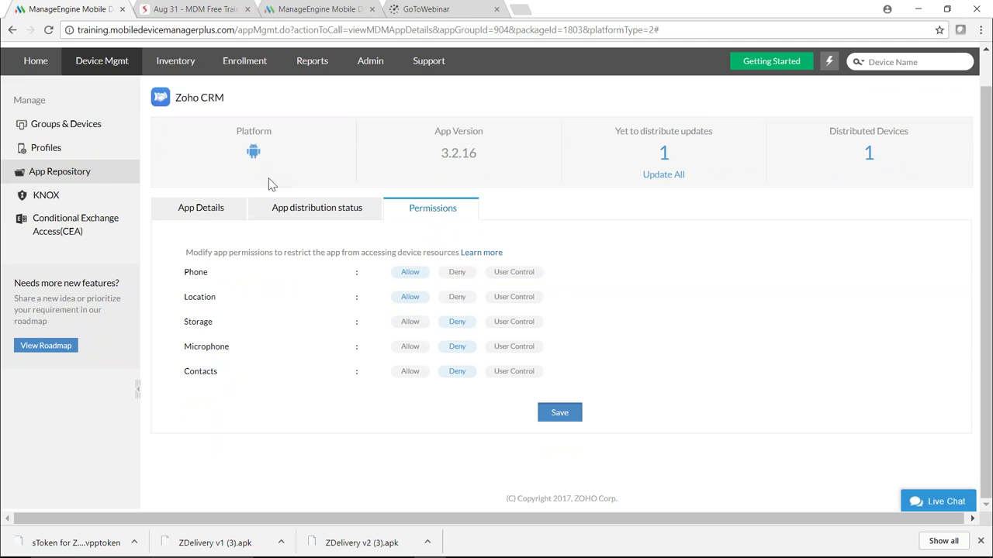
Step: Present the on-device install Steps 1–6 and advance to slide 57 on VPP/Play for Work benefits
{"action": "key", "text": "ctrl+Tab"}
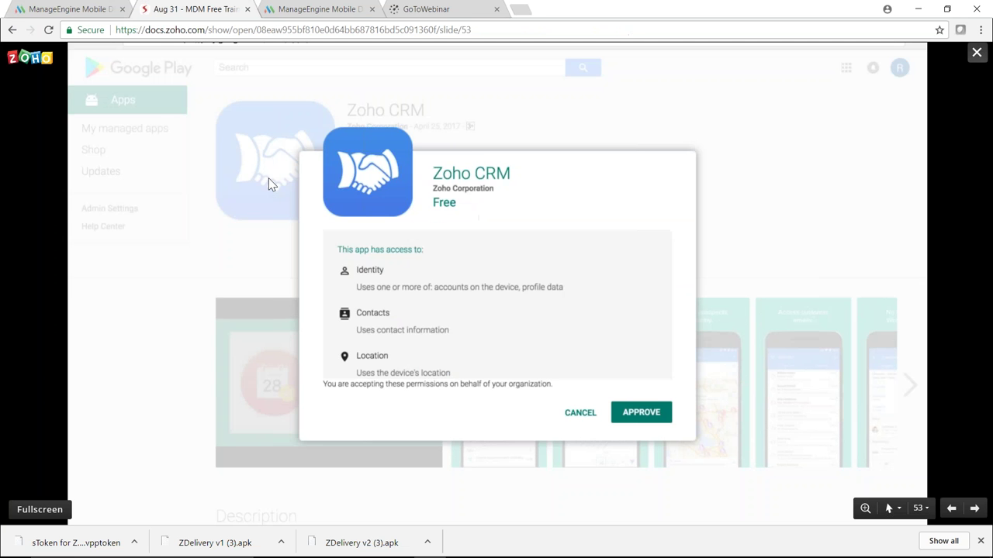
{"action": "key", "text": "Right"}
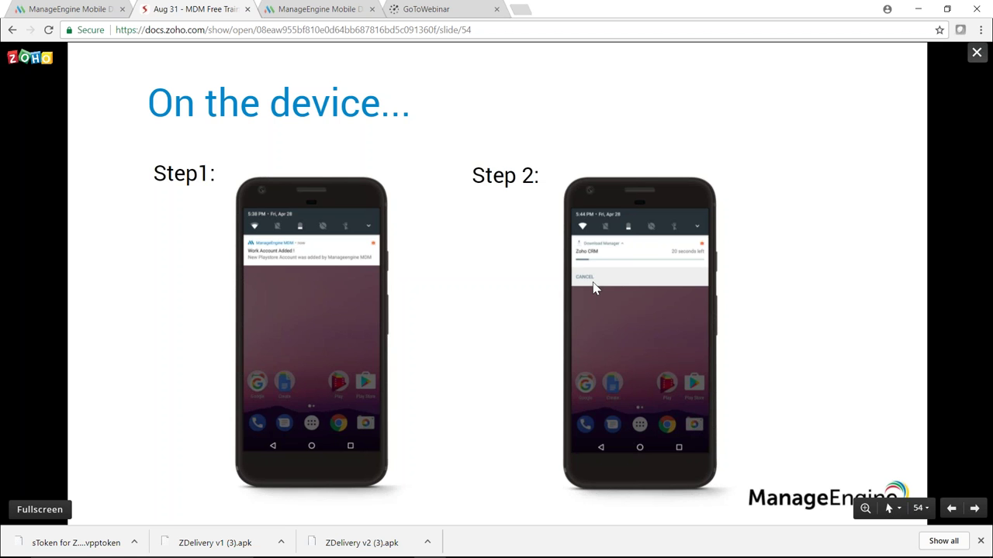
{"action": "key", "text": "Right"}
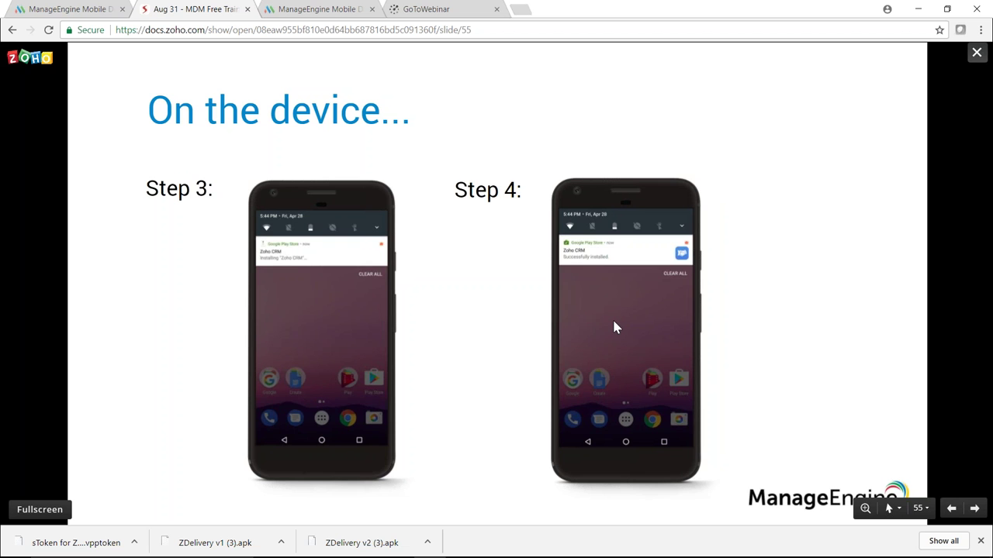
{"action": "key", "text": "Right"}
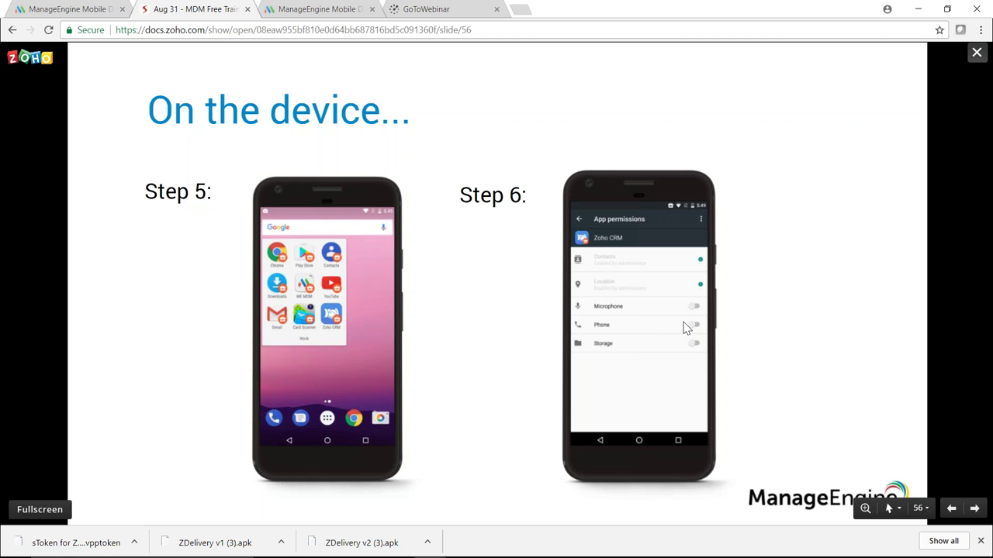
{"action": "key", "text": "Right"}
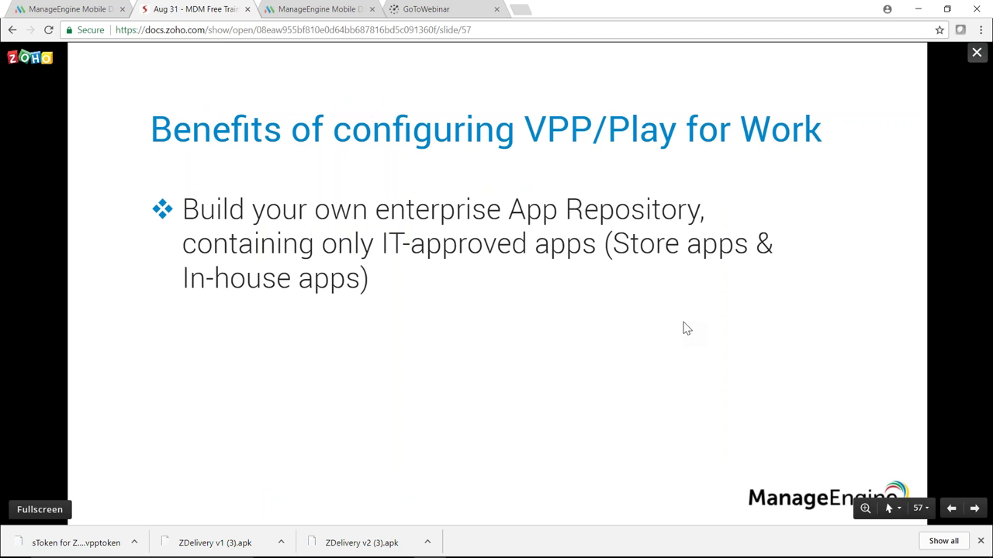
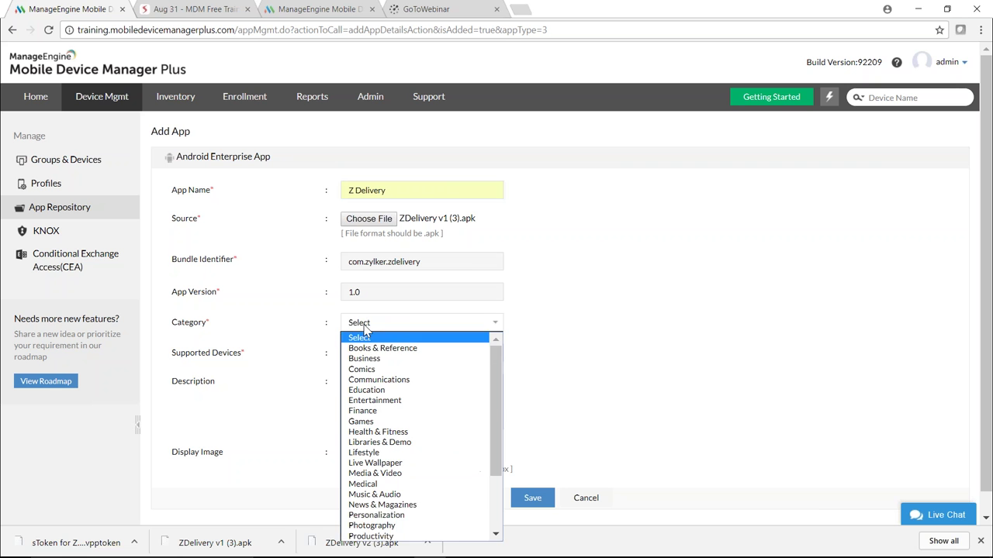
Step: Set the app category to Productivity and supported devices to Smartphone and Tablet
{"action": "left_click", "coordinate": [381, 536]}
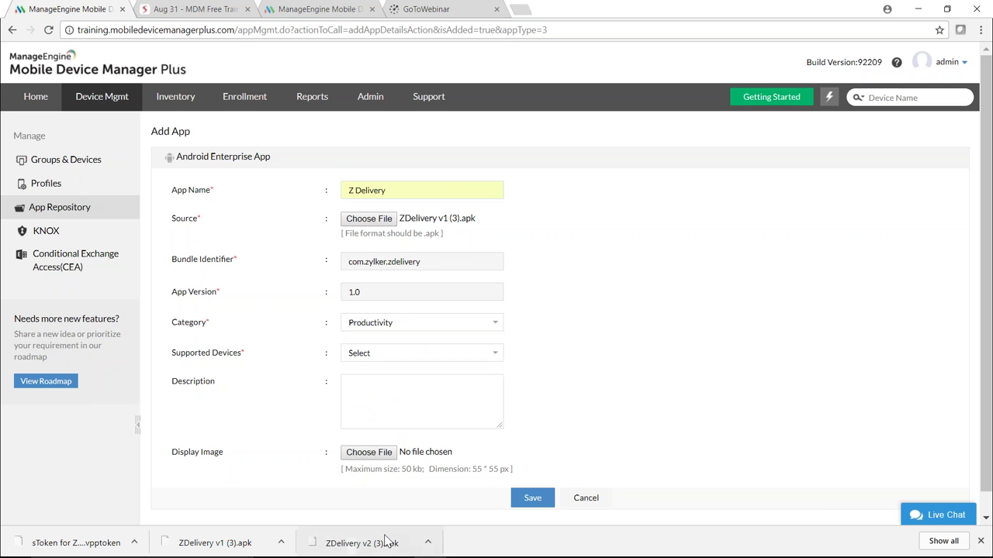
{"action": "left_click", "coordinate": [373, 353]}
{"action": "left_click", "coordinate": [387, 378]}
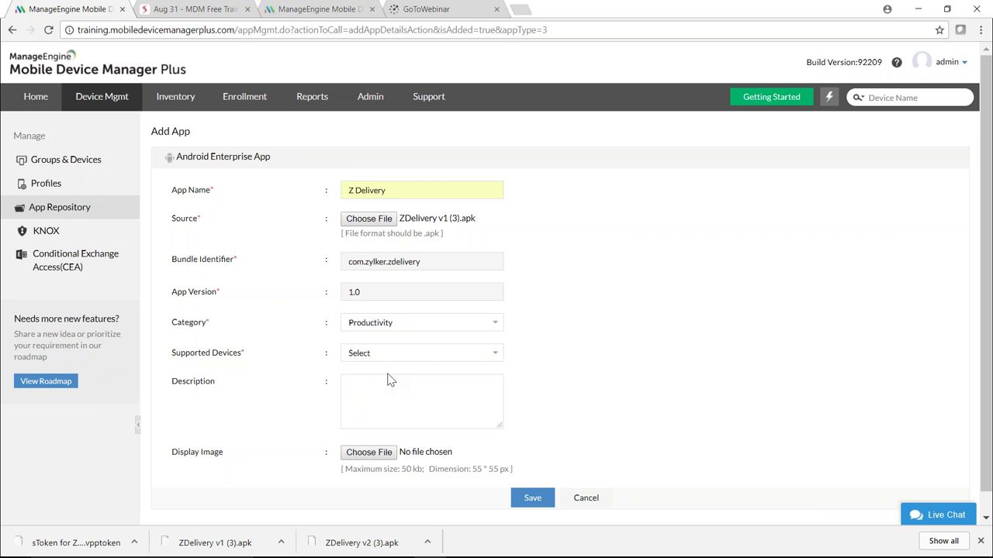
{"action": "left_click", "coordinate": [385, 353]}
{"action": "left_click", "coordinate": [403, 380]}
Step: Use ZDelivery v2 (3).apk as the app file and save Z Delivery to the repository
{"action": "left_click_drag", "start_coordinate": [380, 551], "coordinate": [365, 222]}
{"action": "left_click", "coordinate": [533, 499]}
{"action": "left_click", "coordinate": [494, 335]}
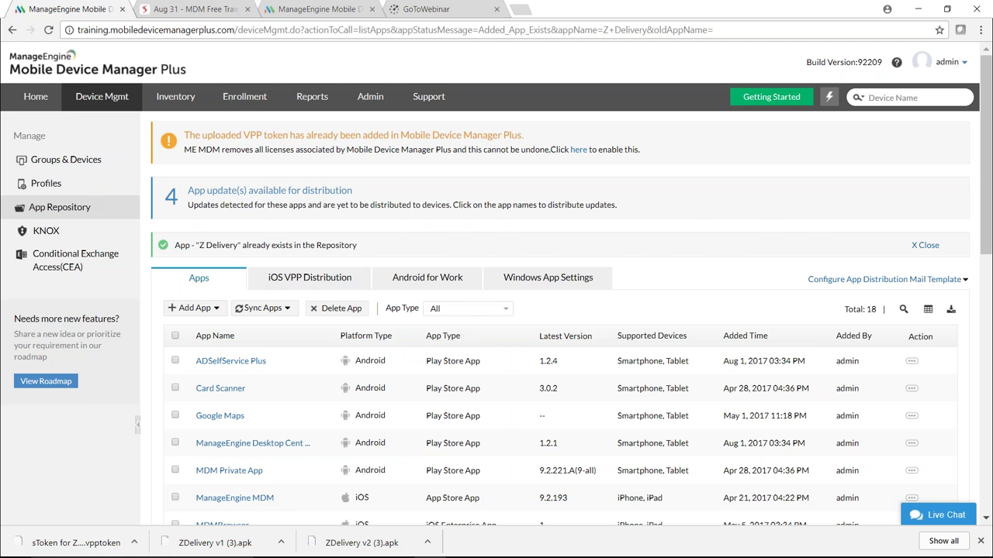
{"action": "key", "text": "ctrl+Tab"}
{"action": "key", "text": "Right"}
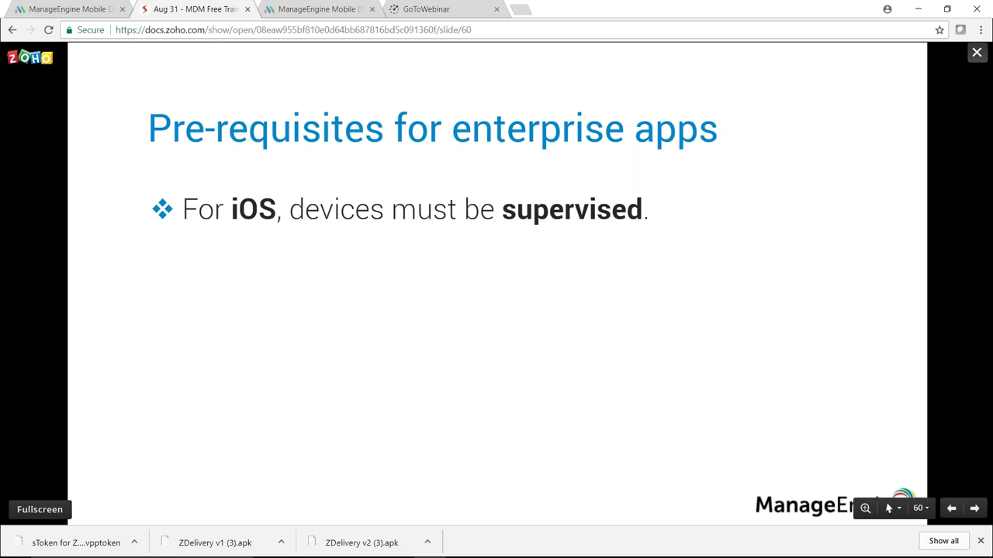
{"action": "key", "text": "Right"}
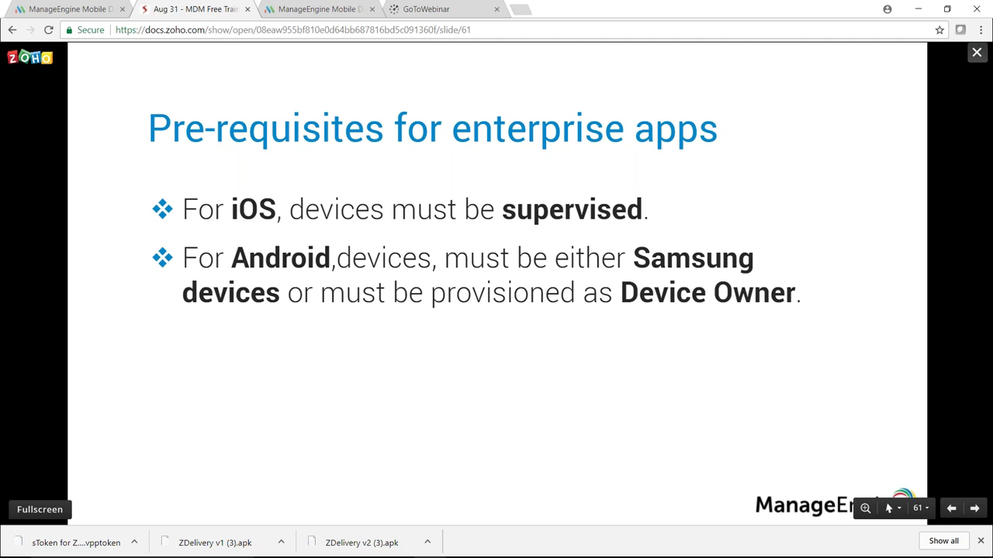
{"action": "key", "text": "Right"}
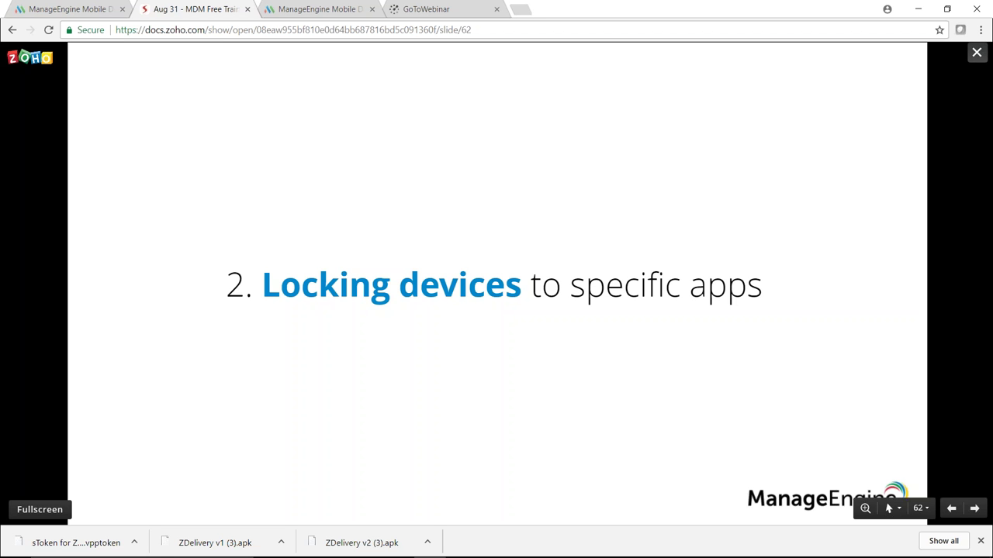
{"action": "key", "text": "Right"}
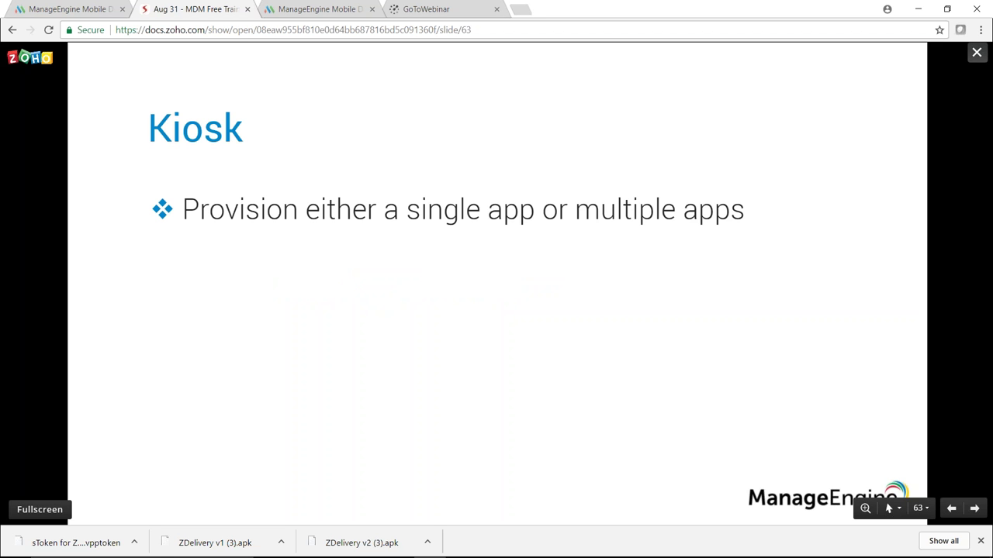
{"action": "key", "text": "Right"}
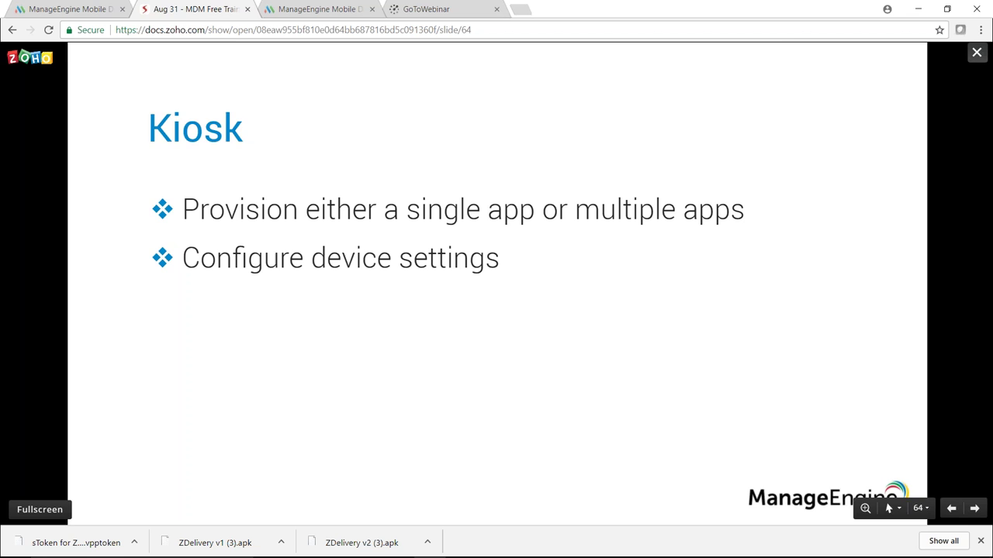
{"action": "key", "text": "ctrl+1"}
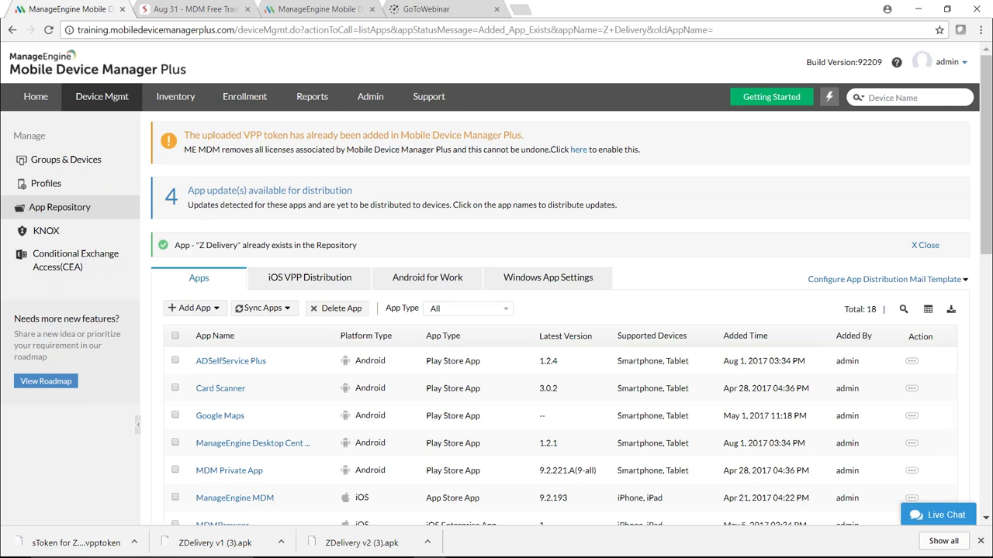
Step: From Profiles, start a new Android profile named 'Kiosk Supervisors' and continue
{"action": "left_click", "coordinate": [121, 191]}
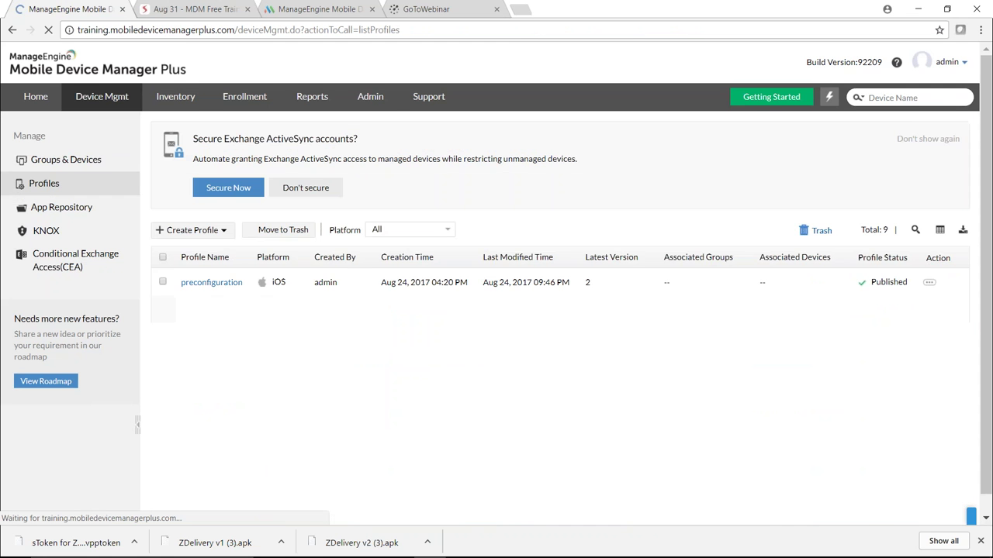
{"action": "left_click", "coordinate": [189, 231]}
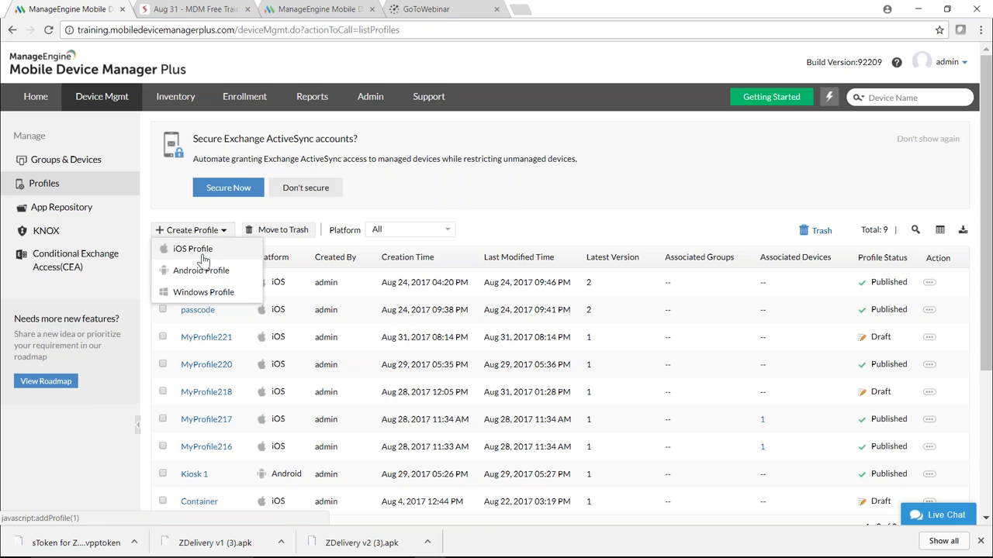
{"action": "left_click", "coordinate": [200, 292]}
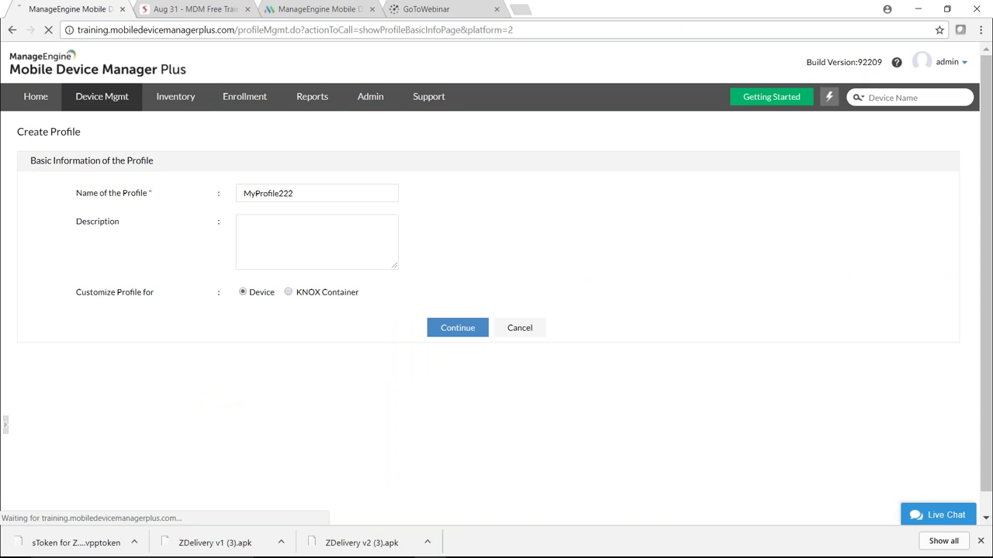
{"action": "type", "text": "Kiosk Supervisors"}
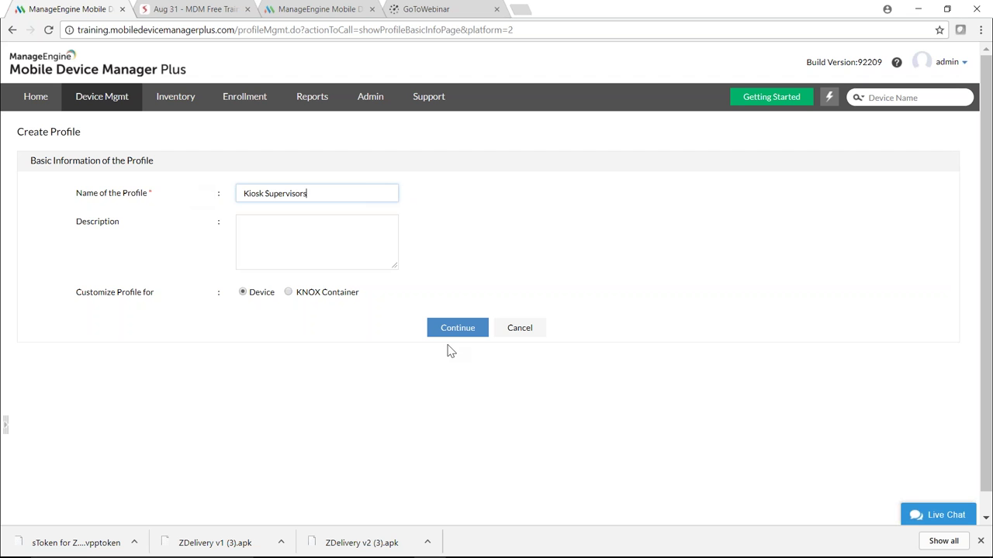
{"action": "left_click", "coordinate": [452, 332]}
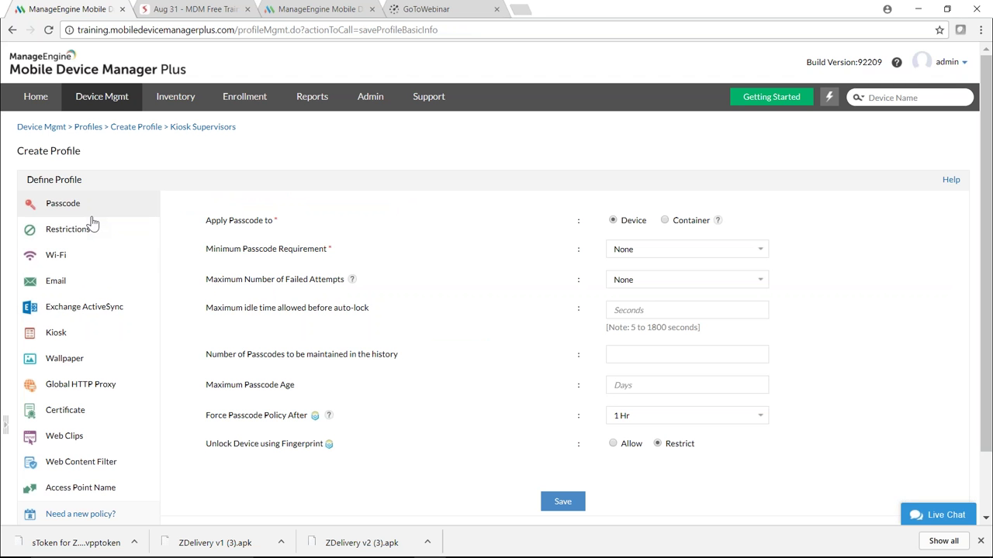
Step: In the Kiosk policy, allow Z Delivery as the single kiosk app
{"action": "left_click", "coordinate": [86, 339]}
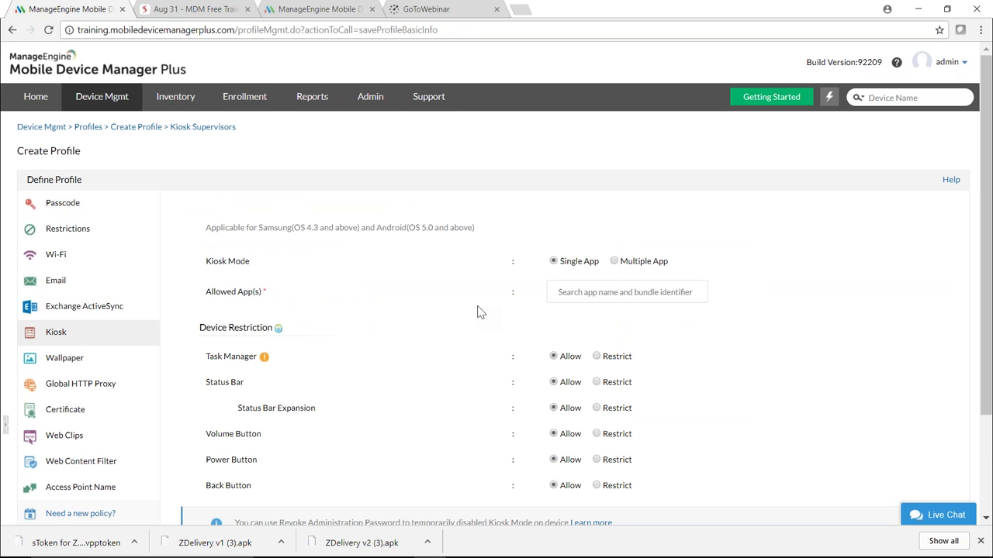
{"action": "left_click", "coordinate": [571, 292]}
{"action": "type", "text": "Z d"}
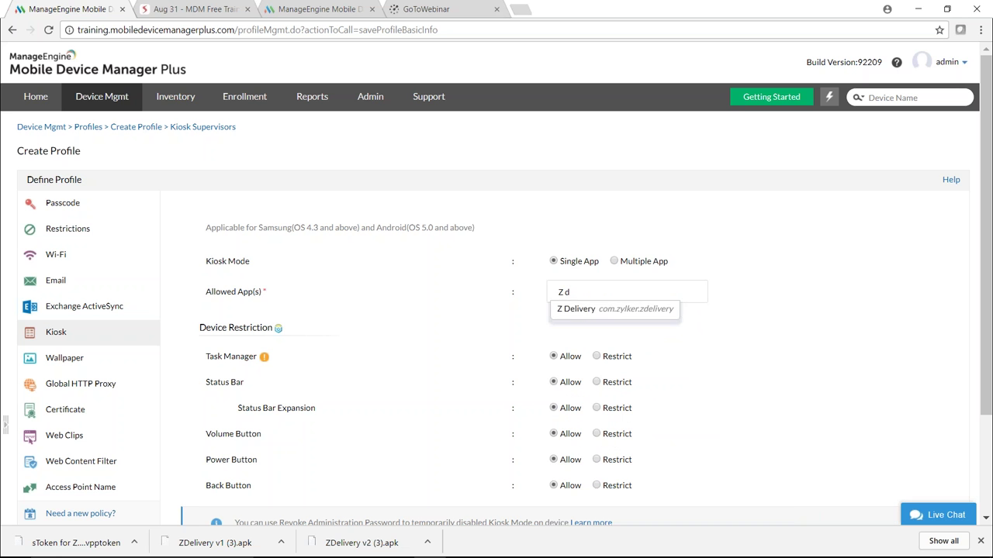
{"action": "left_click", "coordinate": [581, 309]}
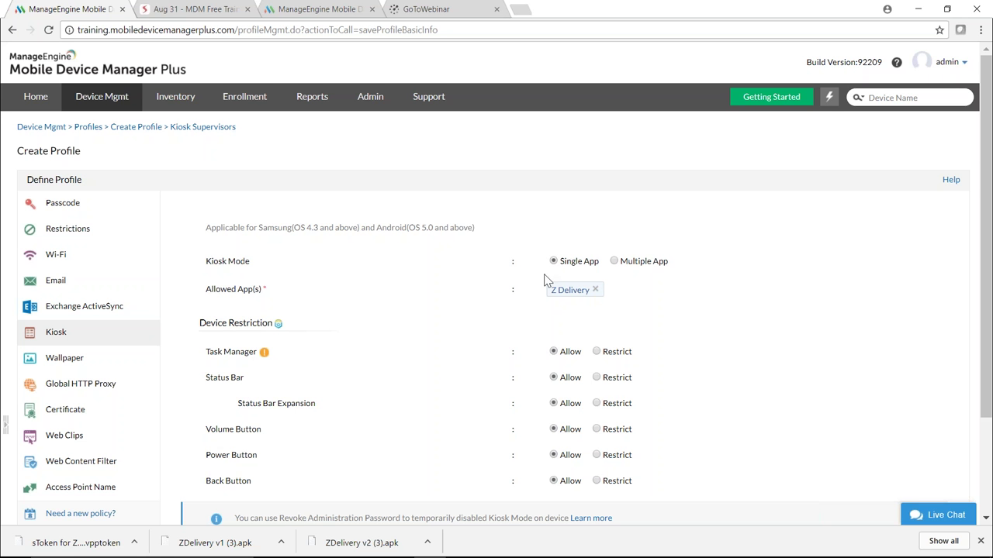
Step: Switch the kiosk to Multiple App mode allowing Z Delivery and Google Maps
{"action": "left_click", "coordinate": [614, 262]}
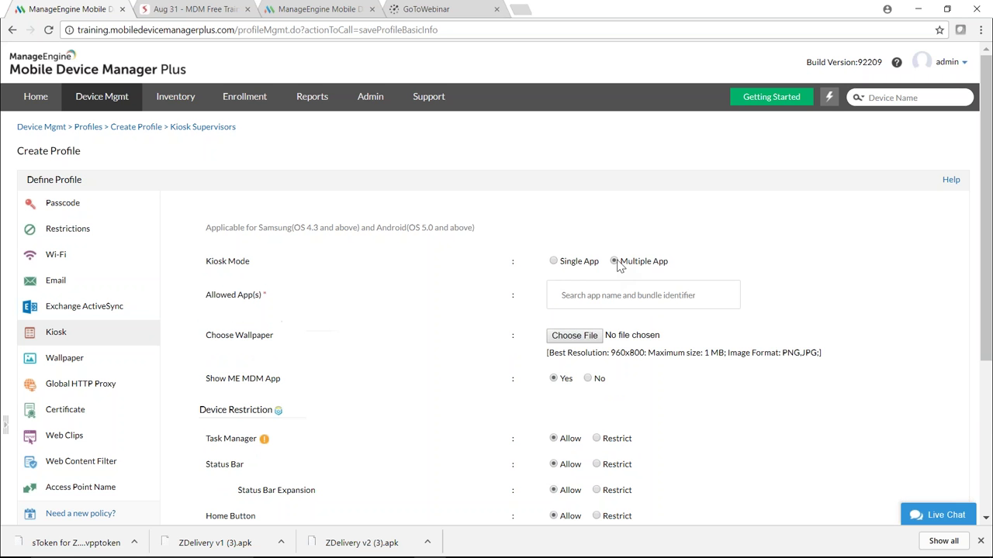
{"action": "left_click", "coordinate": [630, 295]}
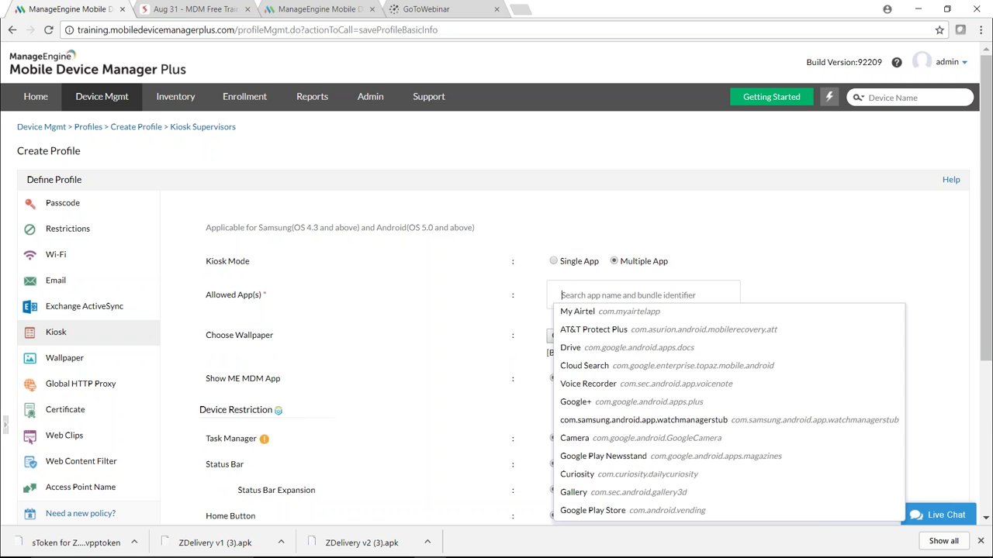
{"action": "type", "text": "Z"}
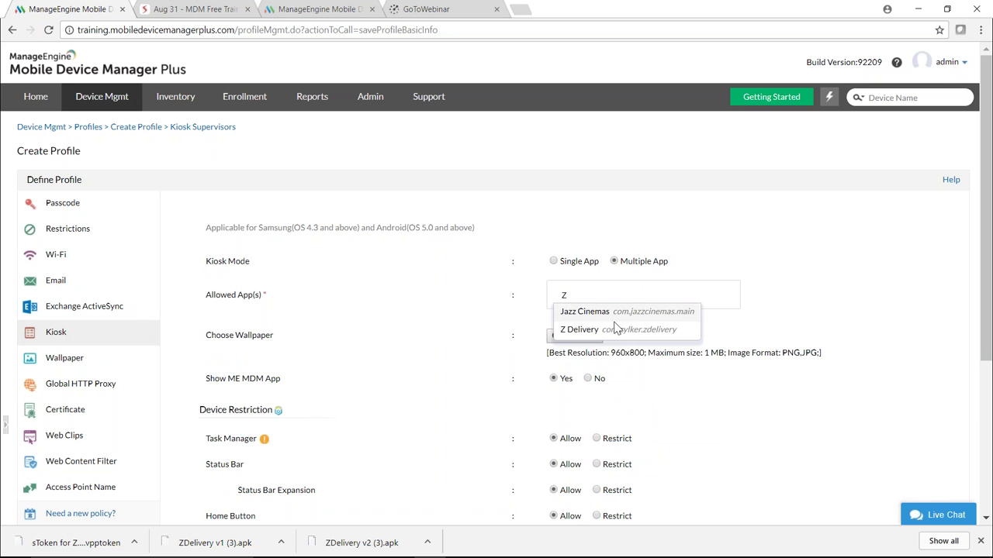
{"action": "left_click", "coordinate": [617, 329]}
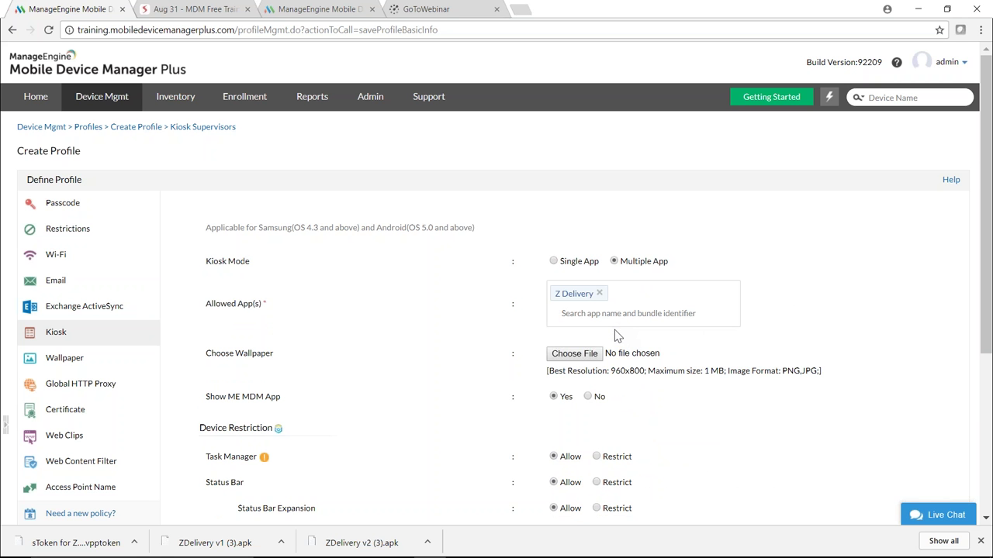
{"action": "type", "text": "g m"}
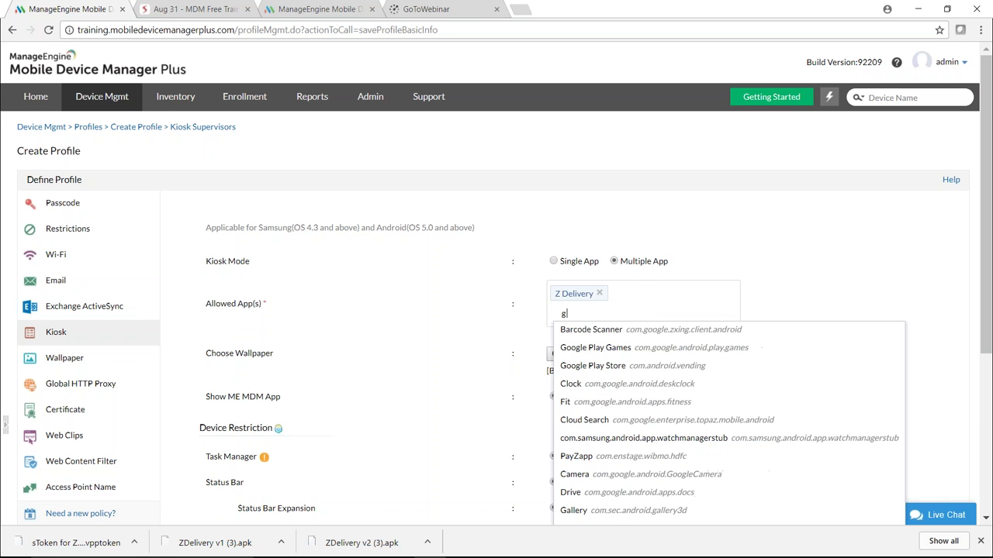
{"action": "key", "text": "BackSpace"}
{"action": "key", "text": "BackSpace"}
{"action": "type", "text": "oogle m"}
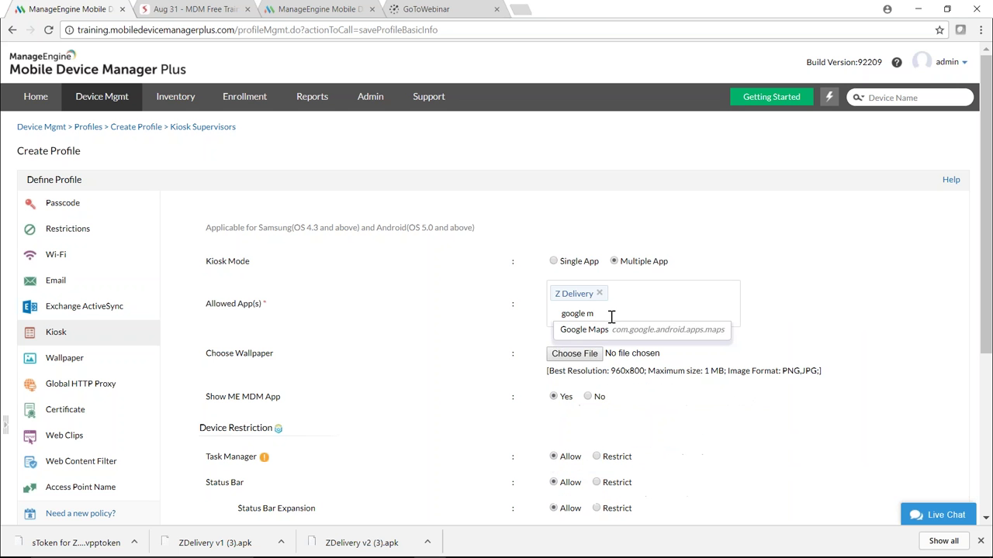
{"action": "left_click", "coordinate": [618, 334]}
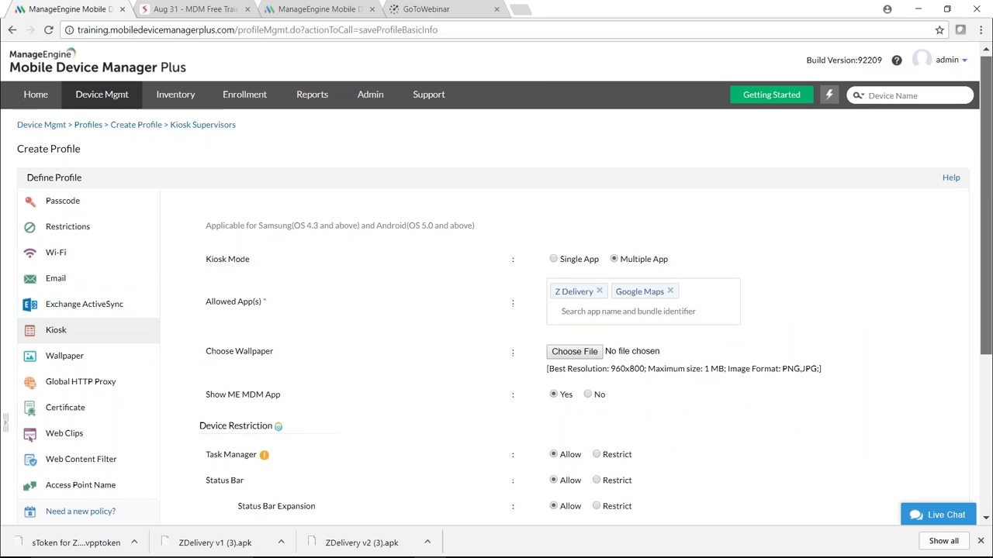
Step: Save the kiosk policy and publish the Kiosk Supervisors profile
{"action": "scroll", "coordinate": [562, 310], "scroll_direction": "down", "scroll_amount": 3}
{"action": "left_click", "coordinate": [562, 441]}
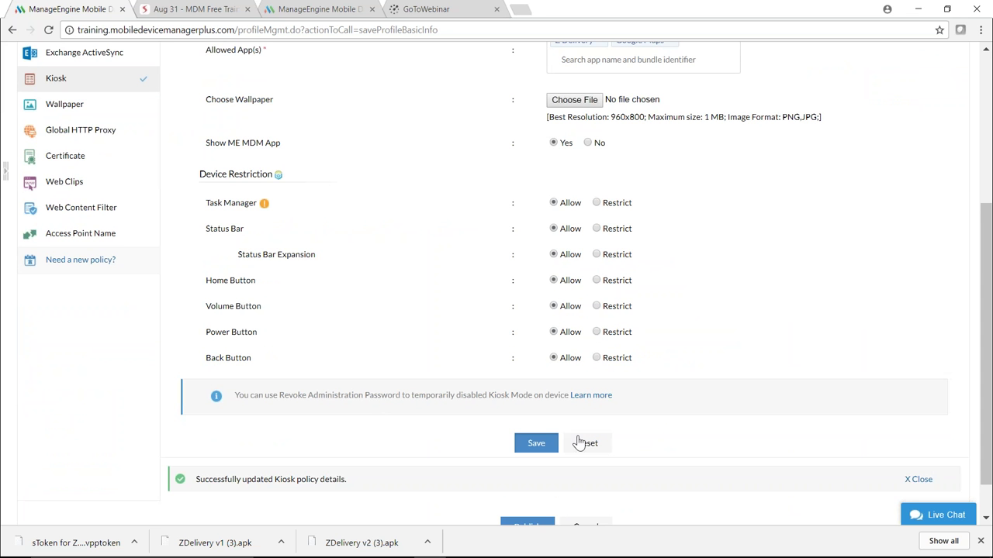
{"action": "scroll", "coordinate": [986, 349], "scroll_direction": "down", "scroll_amount": 1}
{"action": "scroll", "coordinate": [691, 470], "scroll_direction": "down", "scroll_amount": 1}
{"action": "left_click", "coordinate": [528, 481]}
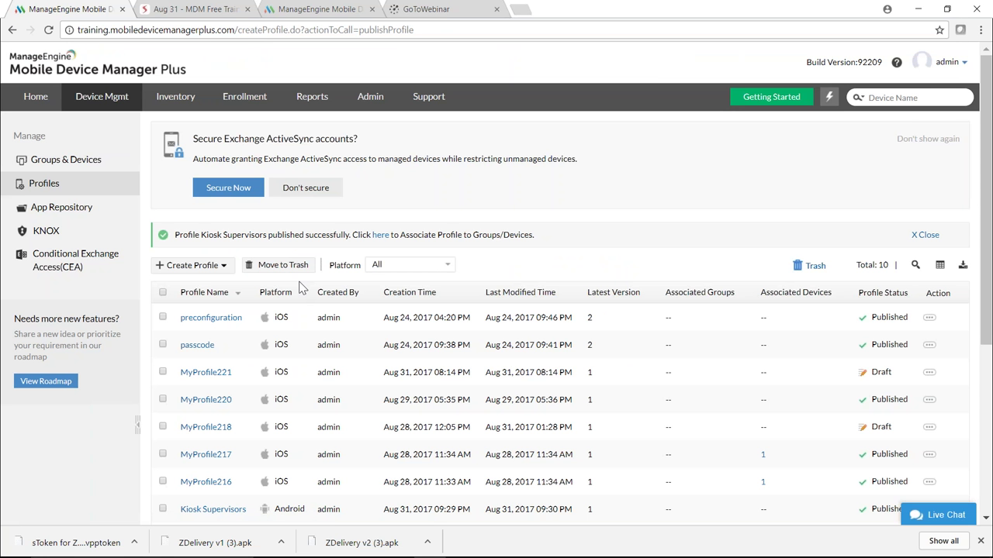
{"action": "left_click", "coordinate": [380, 235]}
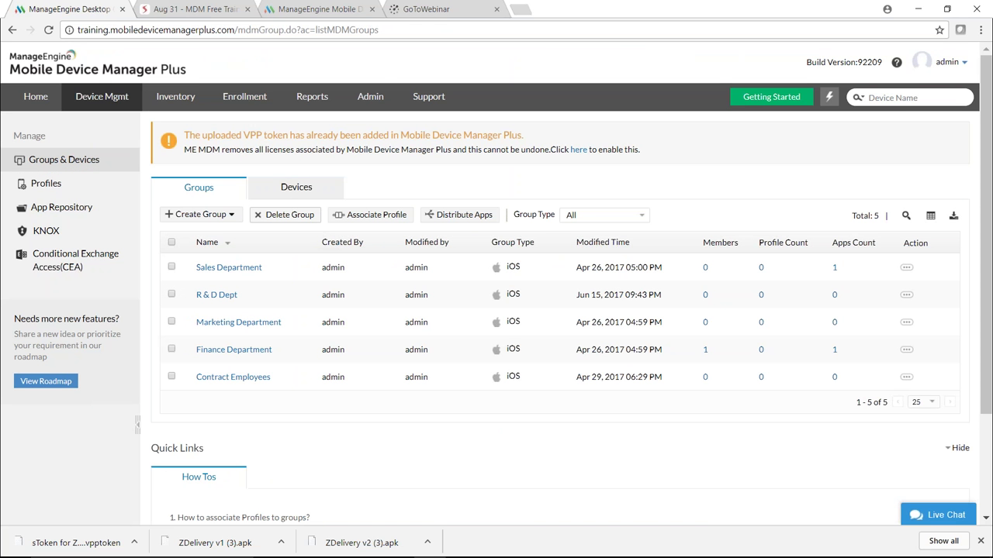
Step: Associate Kiosk Supervisors with the Android tablet, then advance to the supervisor's-device slide
{"action": "left_click", "coordinate": [298, 193]}
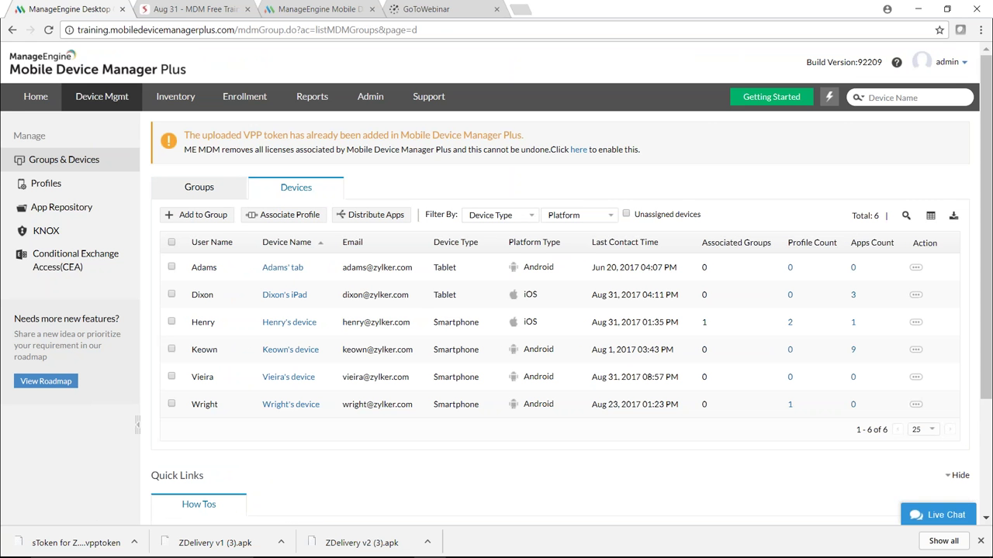
{"action": "left_click", "coordinate": [171, 266]}
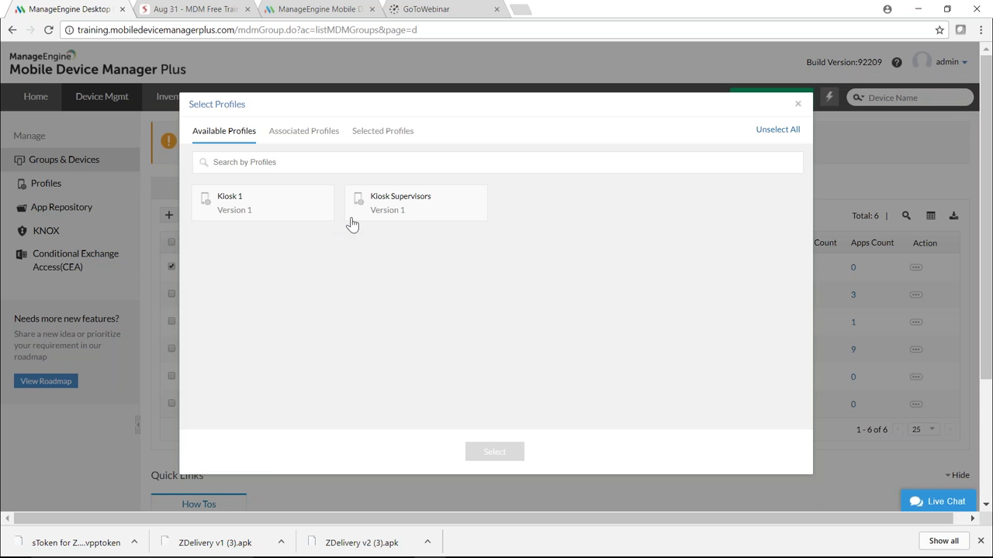
{"action": "left_click", "coordinate": [354, 219]}
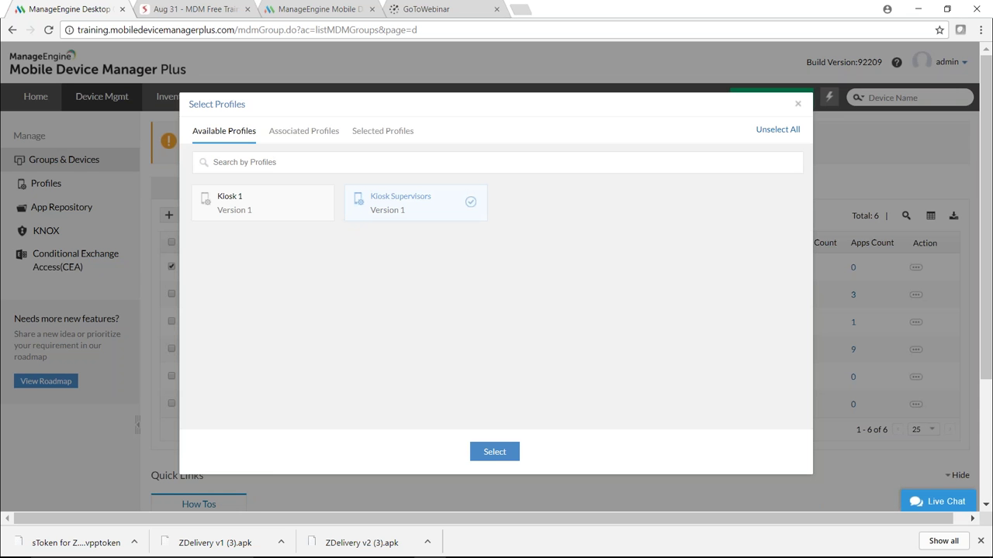
{"action": "left_click", "coordinate": [499, 460]}
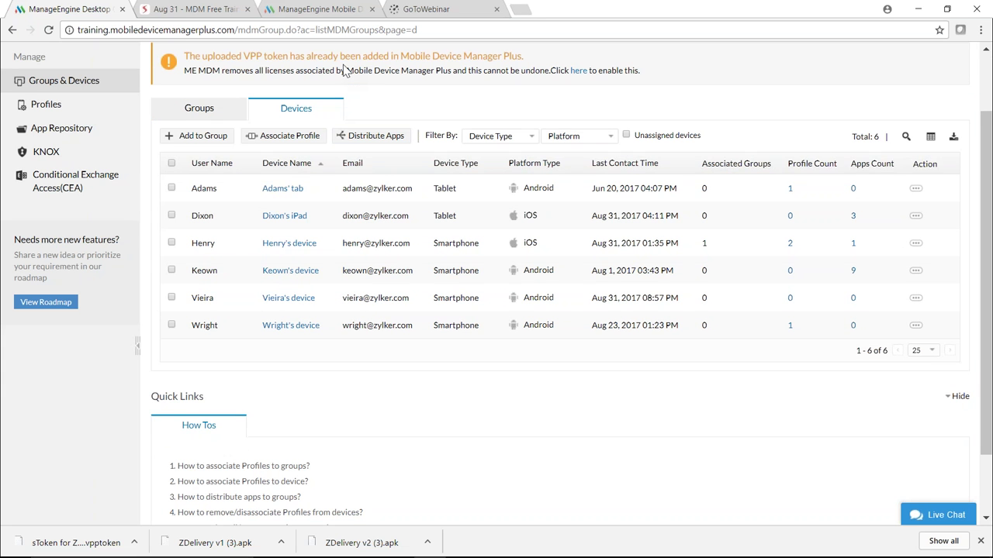
{"action": "key", "text": "ctrl+shift+Tab"}
{"action": "key", "text": "Right"}
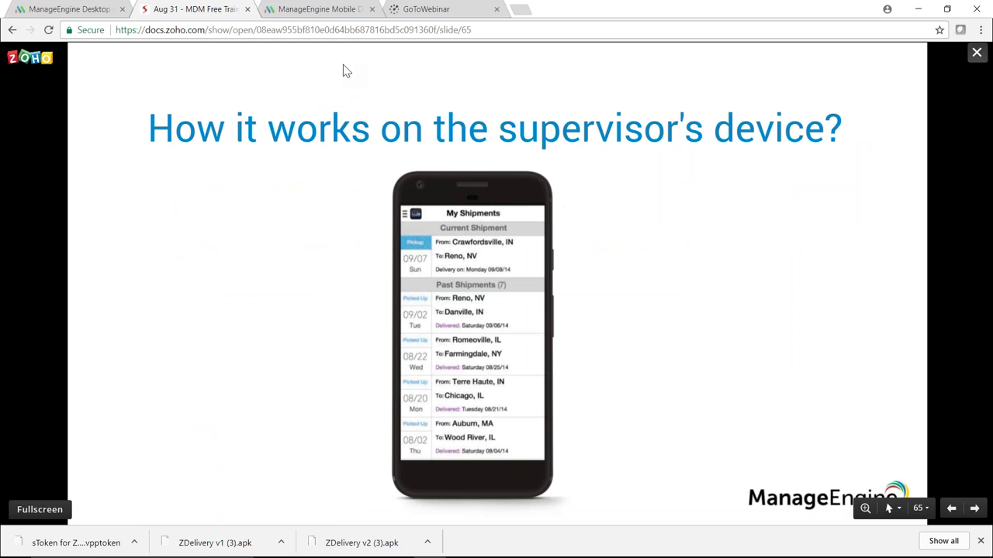
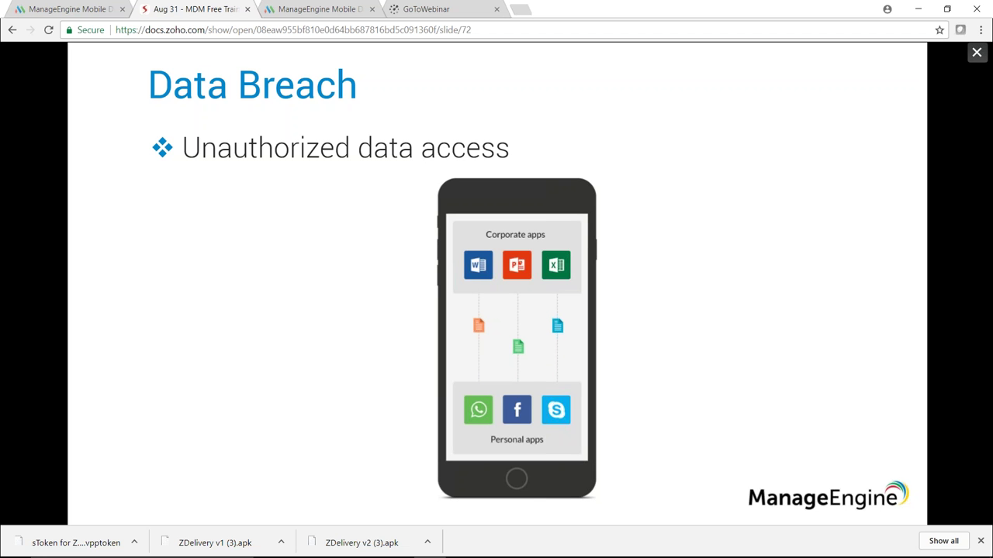
Step: Advance through Containerization slides 73 and 74, then switch to the ManageEngine MDM console tab
{"action": "key", "text": "Right"}
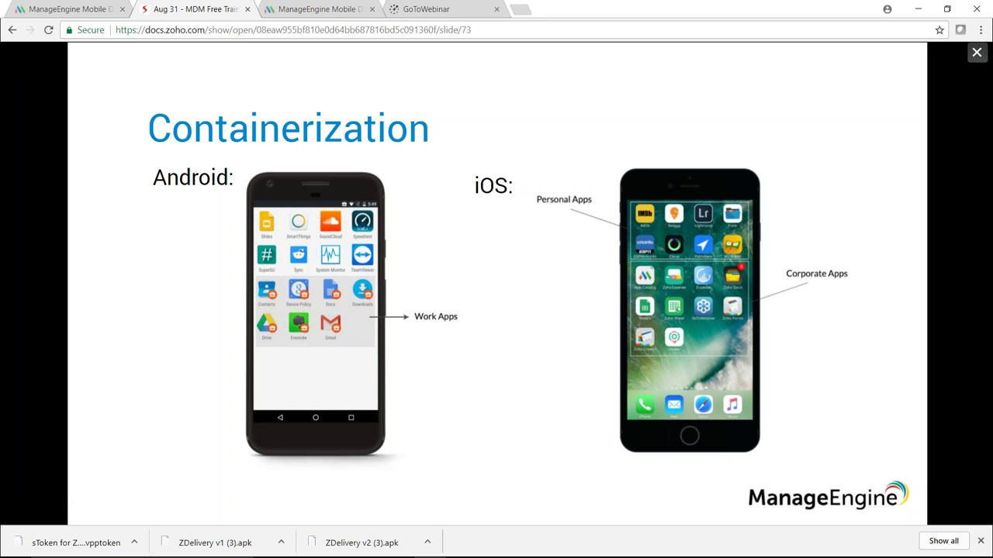
{"action": "mouse_move", "coordinate": [275, 321]}
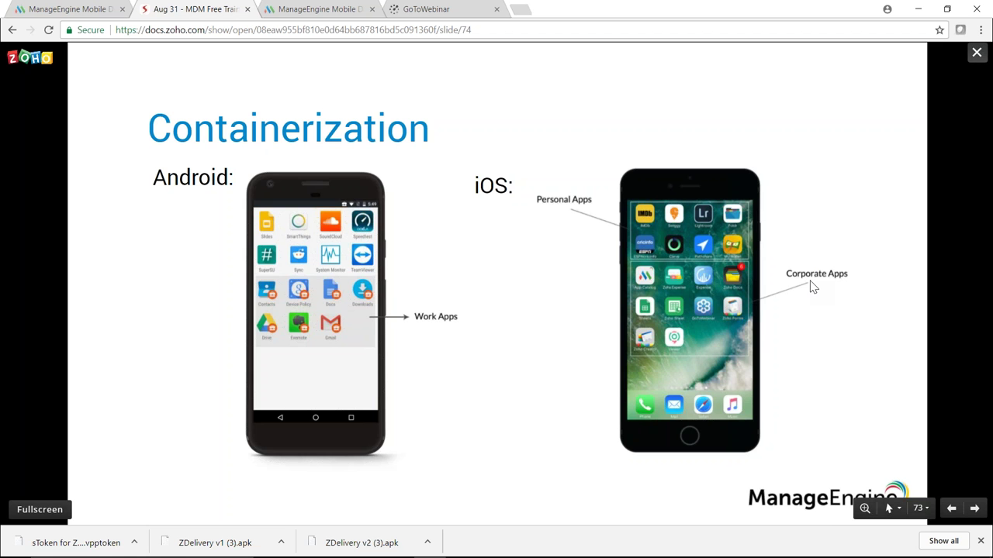
{"action": "key", "text": "Right"}
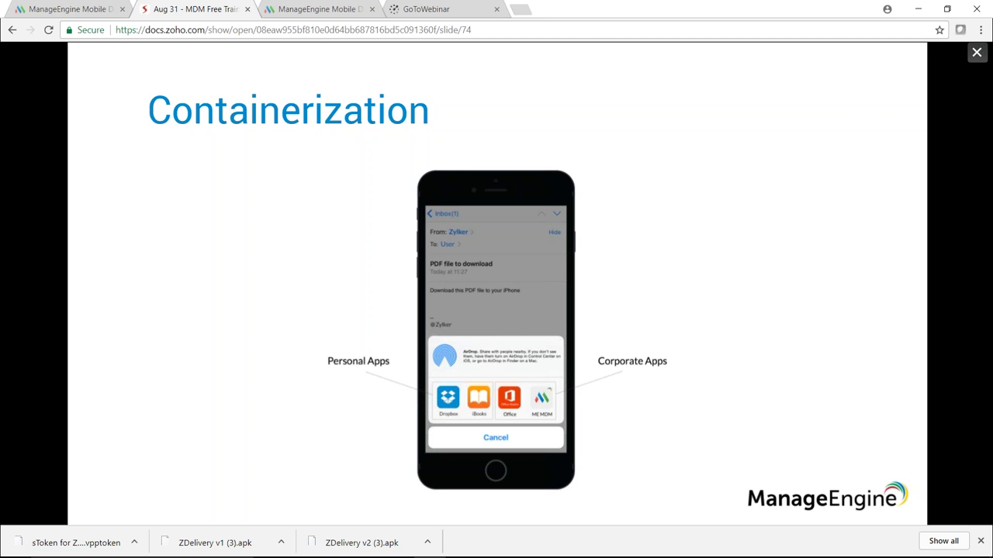
{"action": "key", "text": "ctrl+1"}
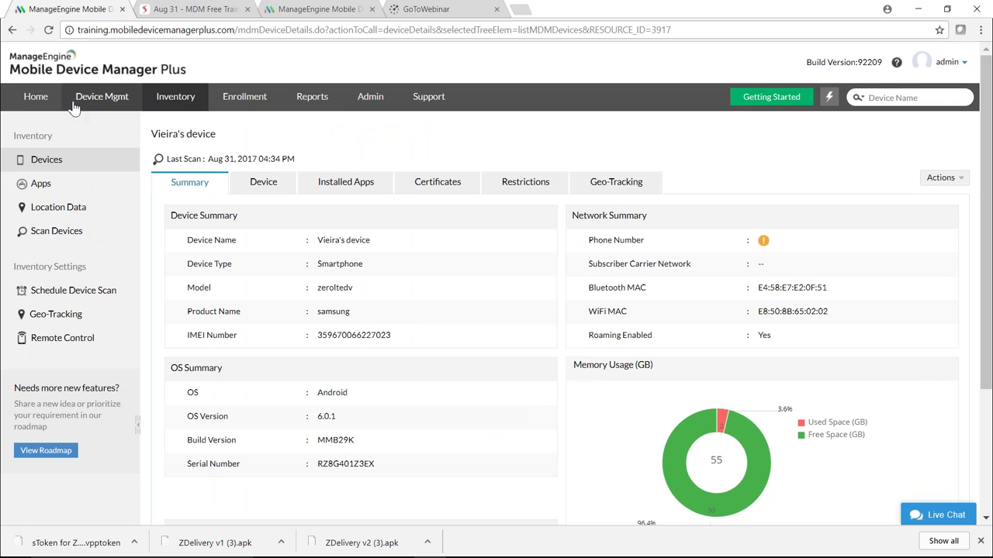
Step: Create a new iOS profile named MyProfile223 from Device Mgmt > Profiles
{"action": "left_click", "coordinate": [102, 96]}
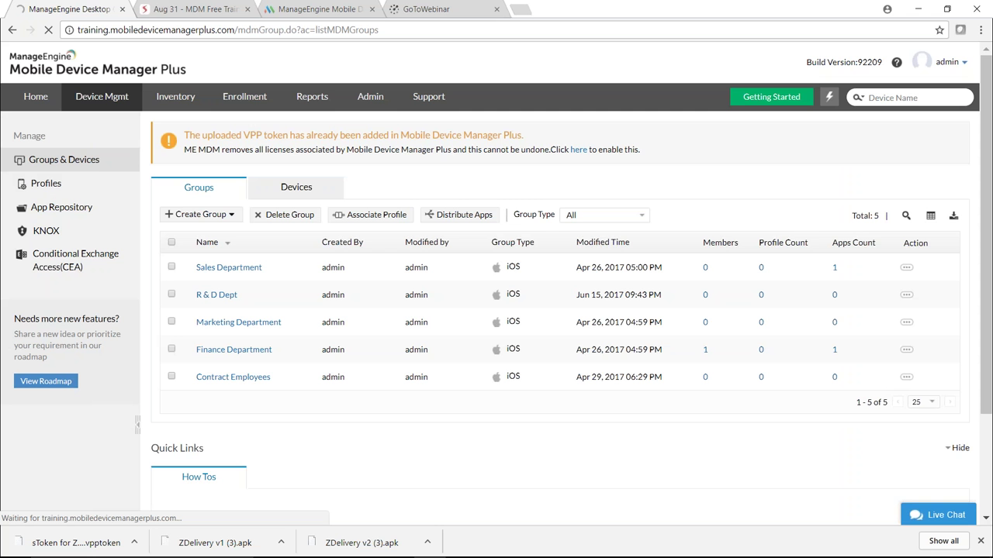
{"action": "left_click", "coordinate": [44, 183]}
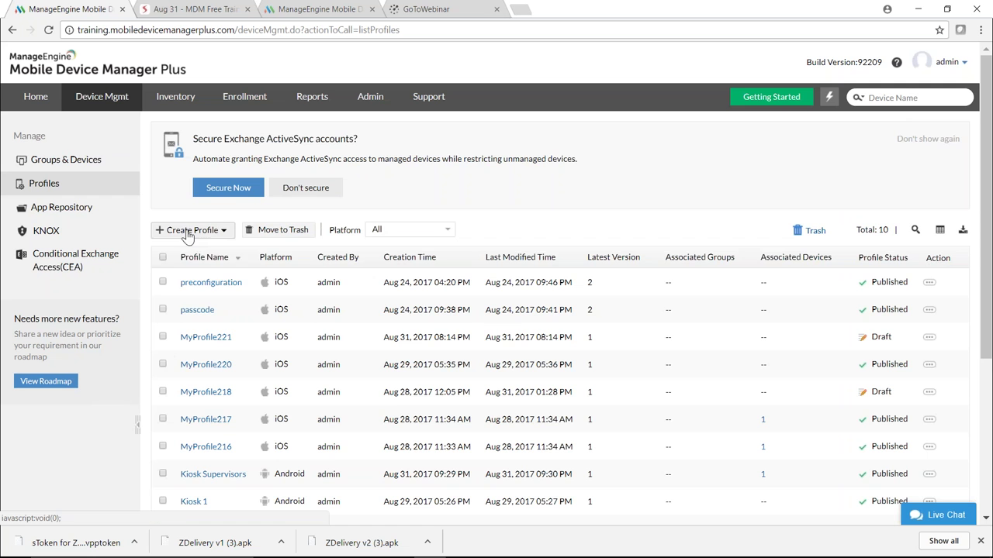
{"action": "left_click", "coordinate": [190, 230]}
{"action": "left_click", "coordinate": [194, 249]}
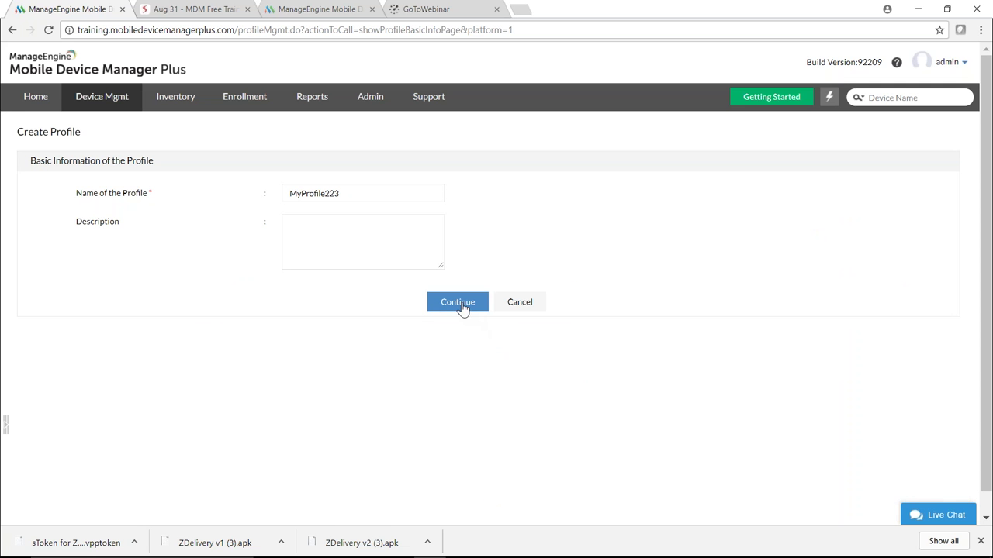
{"action": "left_click", "coordinate": [460, 305]}
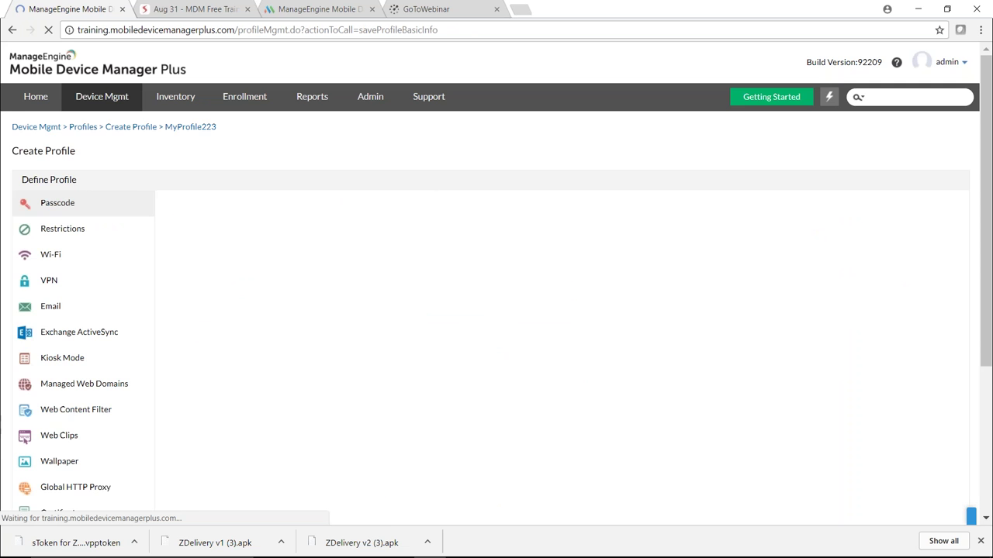
Step: In Restrictions, restrict AirDrop and managed-to-unmanaged data sharing, and set USB pairing to No
{"action": "left_click", "coordinate": [109, 236]}
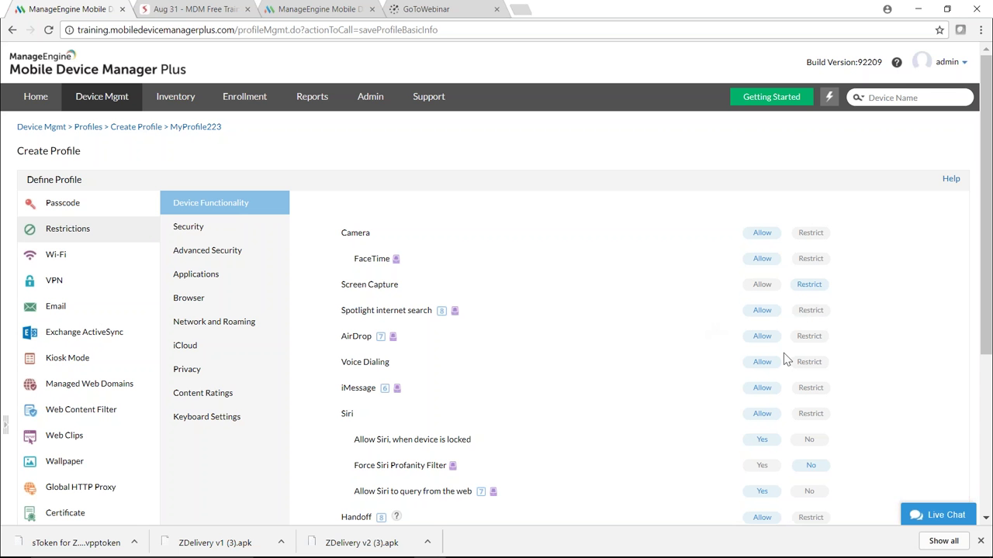
{"action": "left_click", "coordinate": [809, 337]}
{"action": "left_click", "coordinate": [270, 235]}
{"action": "left_click", "coordinate": [812, 234]}
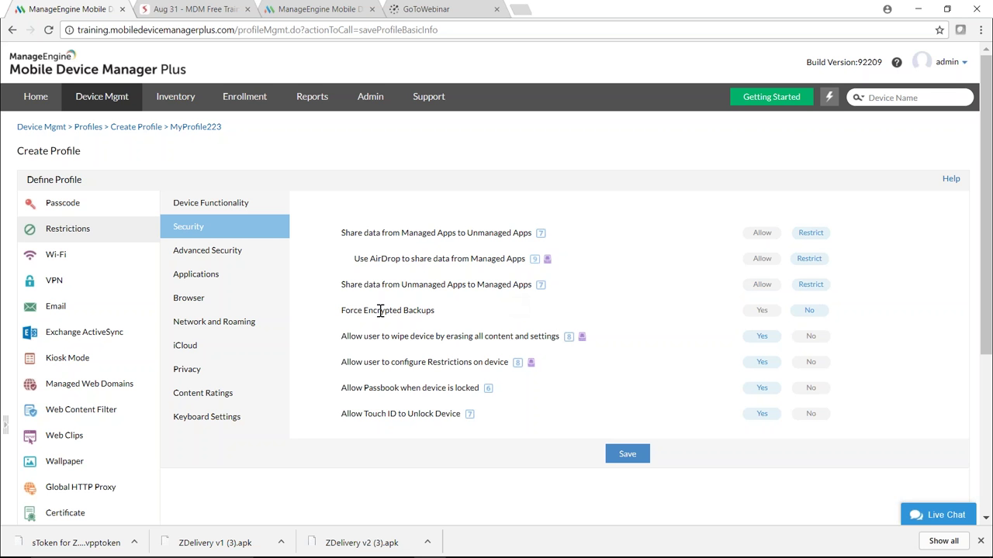
{"action": "left_click", "coordinate": [276, 327]}
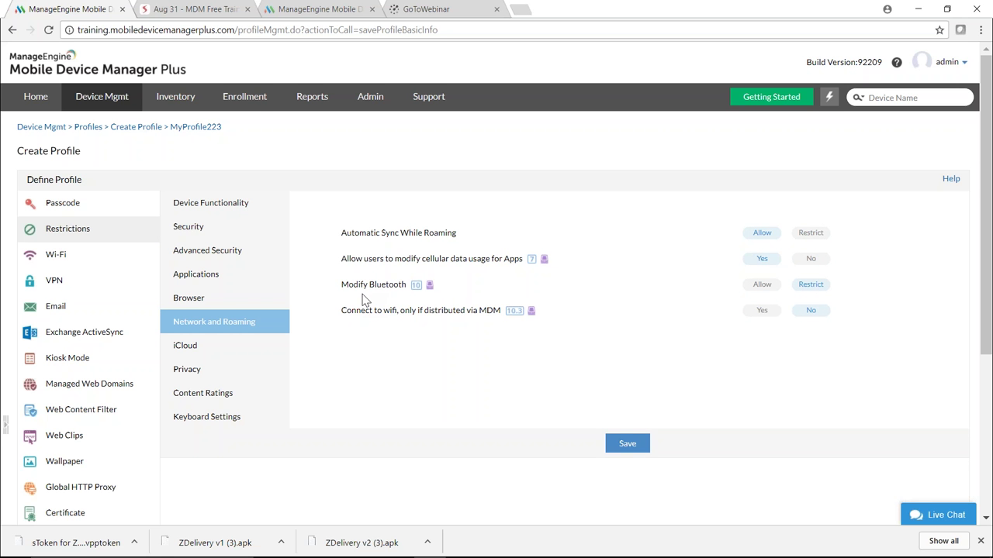
{"action": "left_click", "coordinate": [272, 260]}
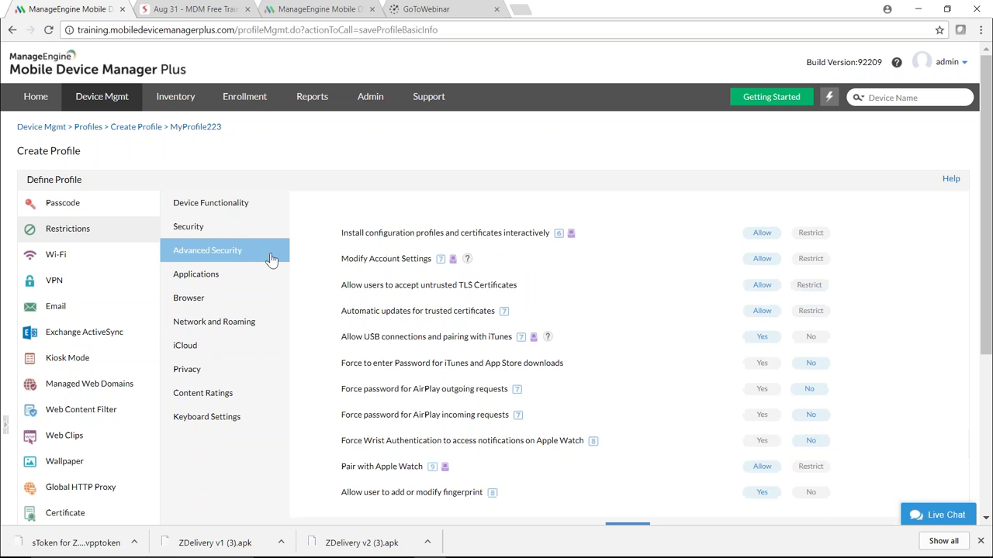
{"action": "left_click", "coordinate": [811, 338]}
Step: Save the restrictions, publish MyProfile223, and return to the slides tab
{"action": "scroll", "coordinate": [985, 232], "scroll_direction": "down", "scroll_amount": 2}
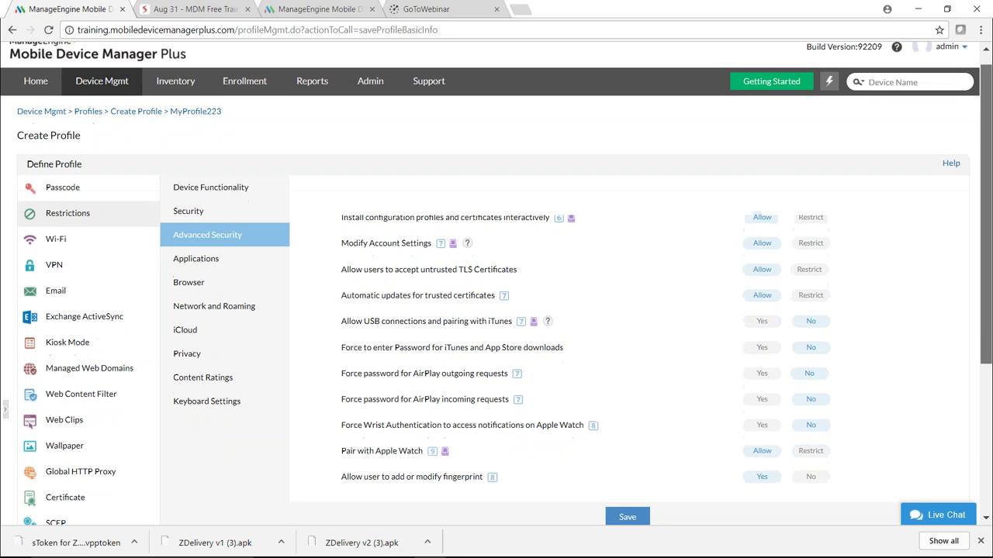
{"action": "left_click", "coordinate": [600, 442]}
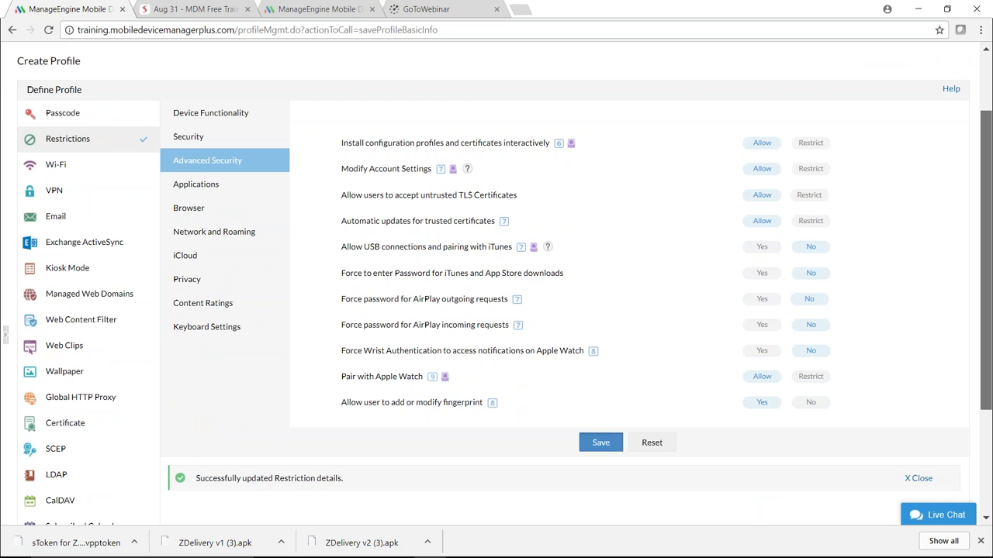
{"action": "scroll", "coordinate": [498, 286], "scroll_direction": "down", "scroll_amount": 1}
{"action": "scroll", "coordinate": [543, 496], "scroll_direction": "down", "scroll_amount": 3}
{"action": "left_click", "coordinate": [541, 516]}
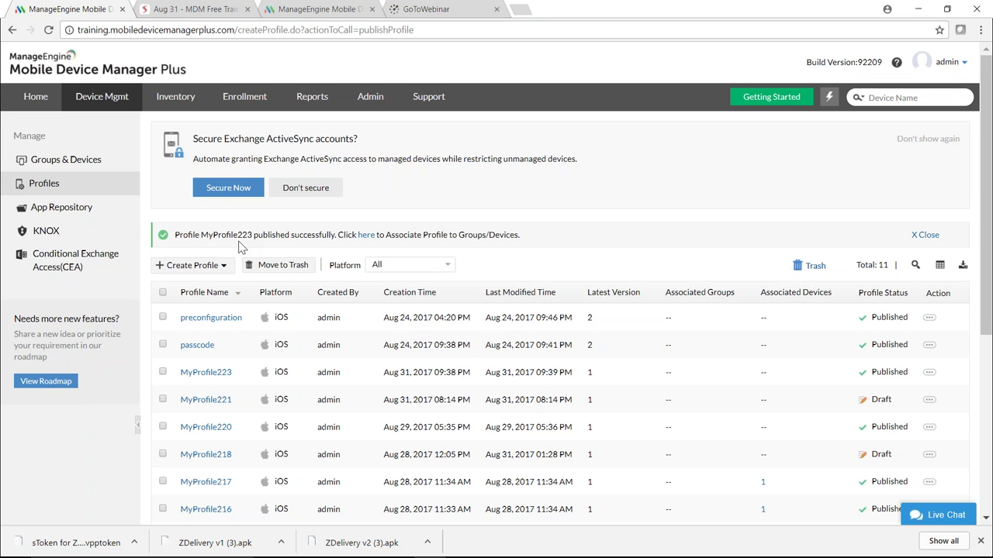
{"action": "key", "text": "ctrl+Tab"}
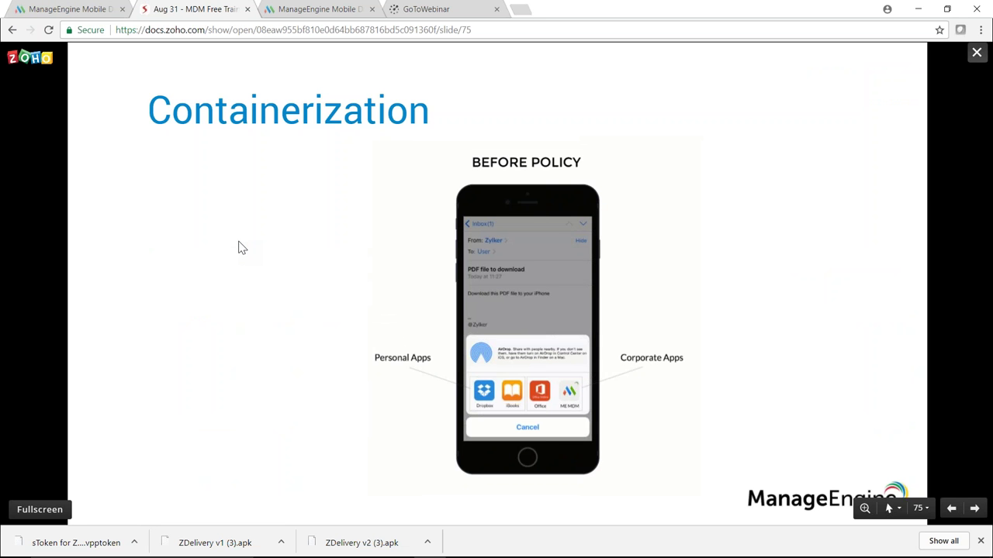
Step: Advance past the after-policy Containerization slide to slide 76, 'ME MDM Doc Viewer'
{"action": "key", "text": "Right"}
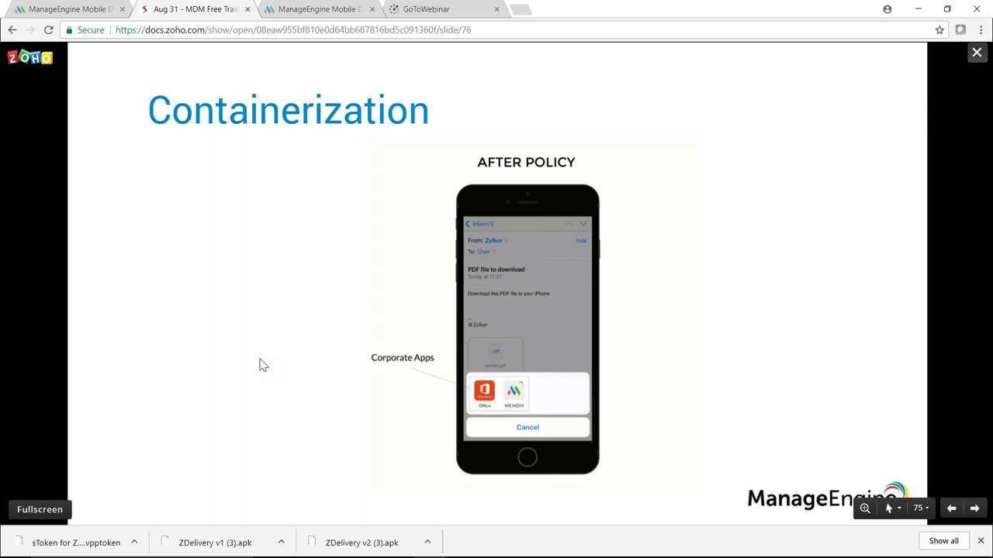
{"action": "key", "text": "Right"}
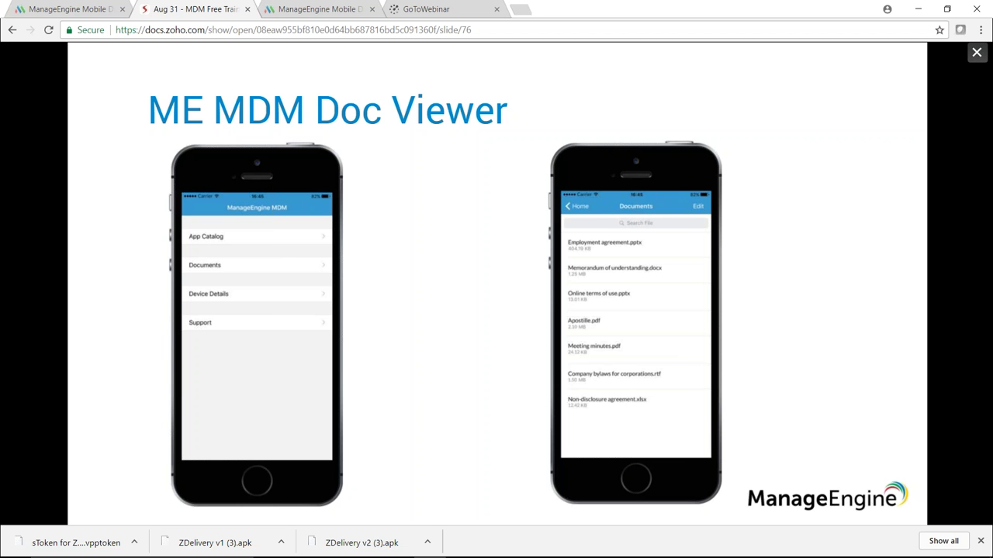
Step: Go to slide 77, about restricting corporate e-mail access to managed devices
{"action": "key", "text": "Right"}
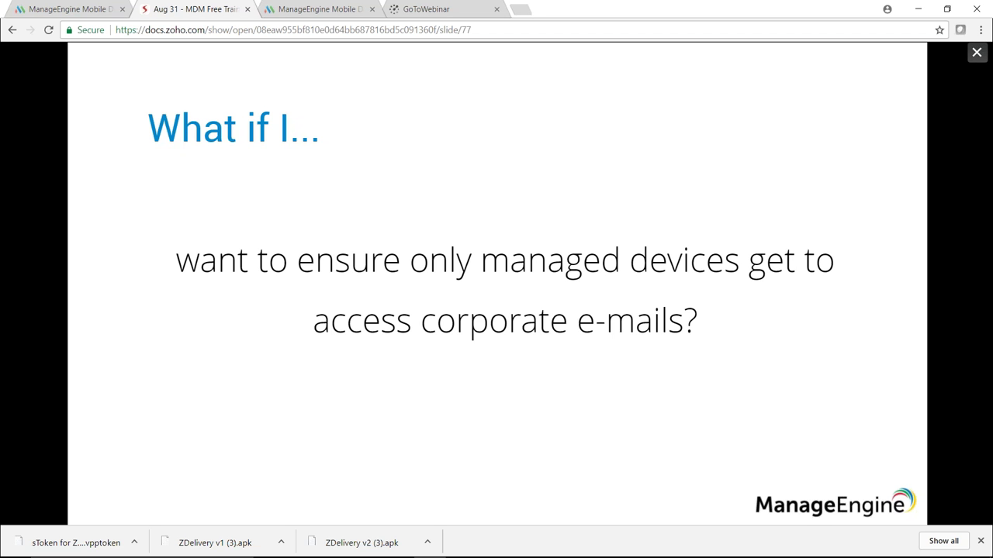
Step: Step through the CEA overview and admin-steps slides to the slide 80 setup screenshot
{"action": "key", "text": "Right"}
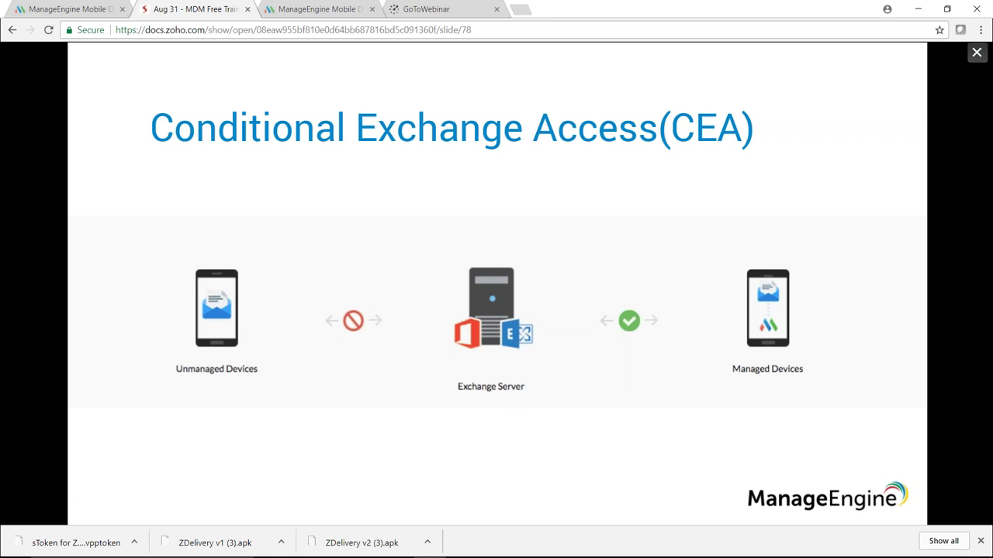
{"action": "key", "text": "Right"}
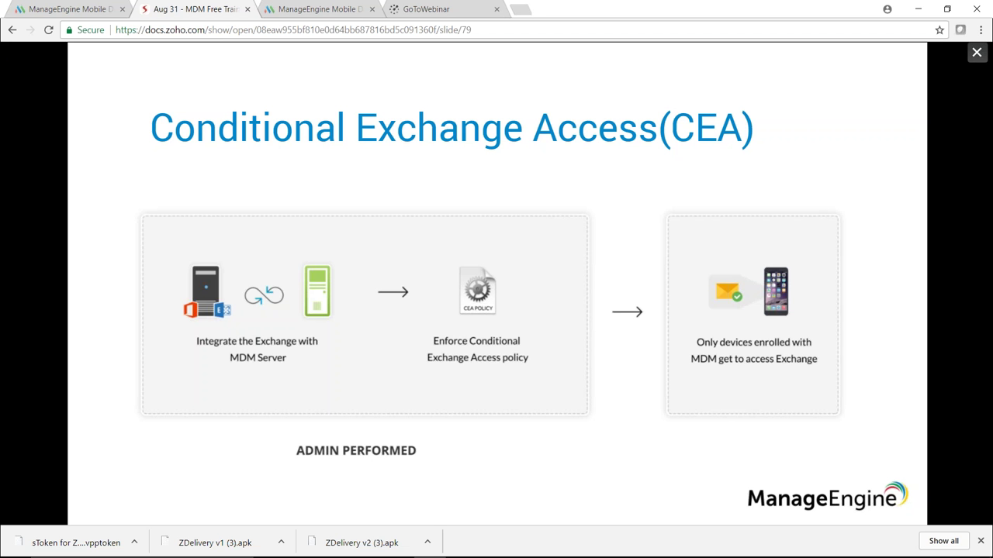
{"action": "key", "text": "Right"}
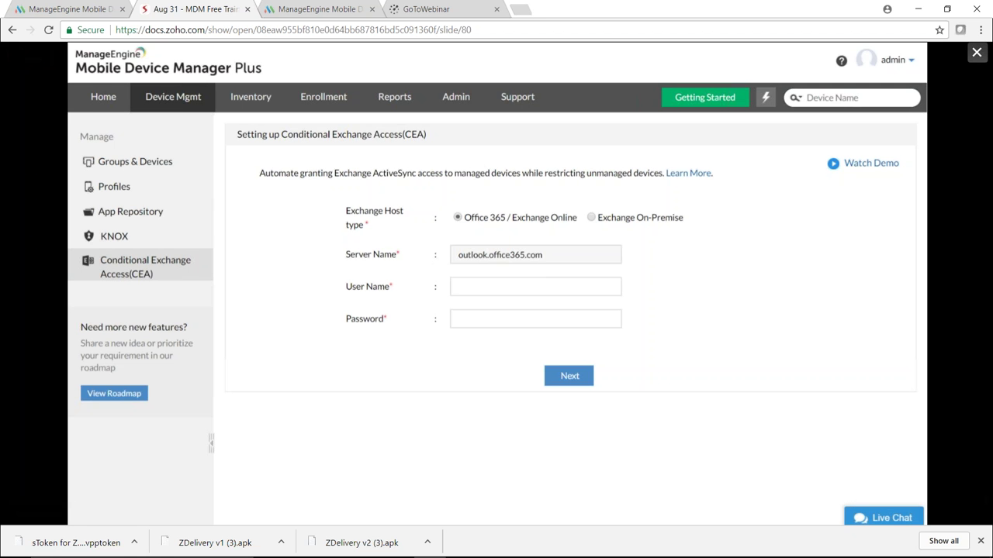
Step: Advance through the CEA credential and policy slides to slide 85, then switch back to the MDM console
{"action": "key", "text": "Right"}
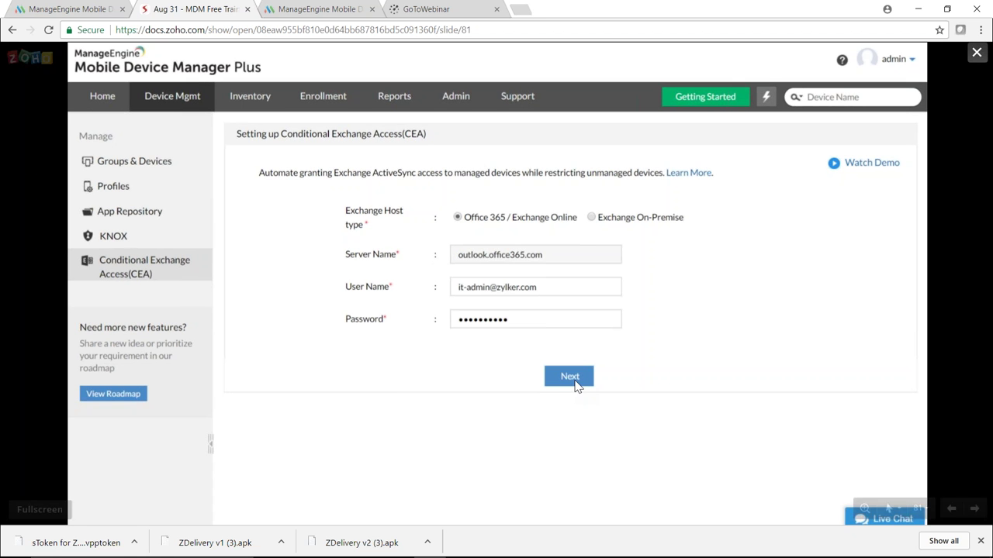
{"action": "key", "text": "Right"}
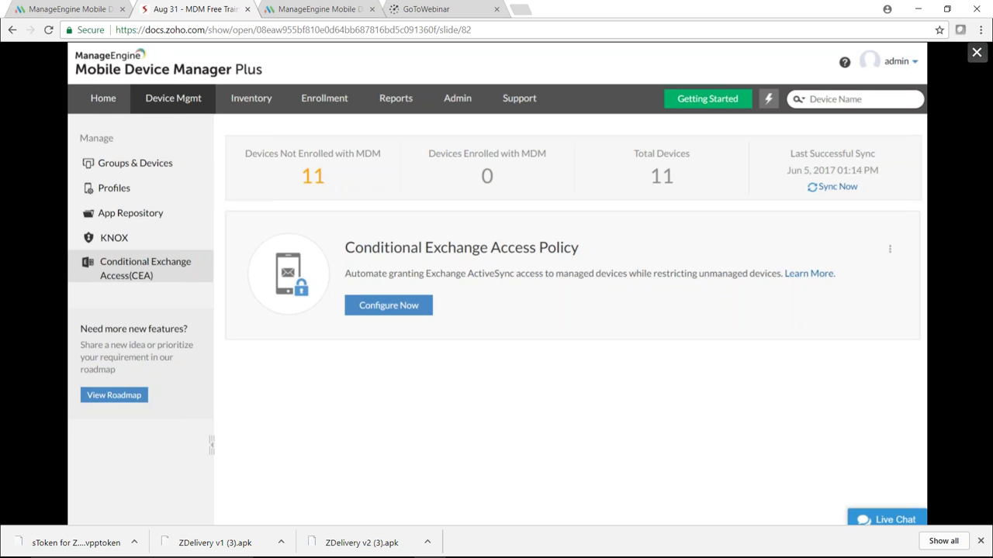
{"action": "left_click", "coordinate": [361, 316]}
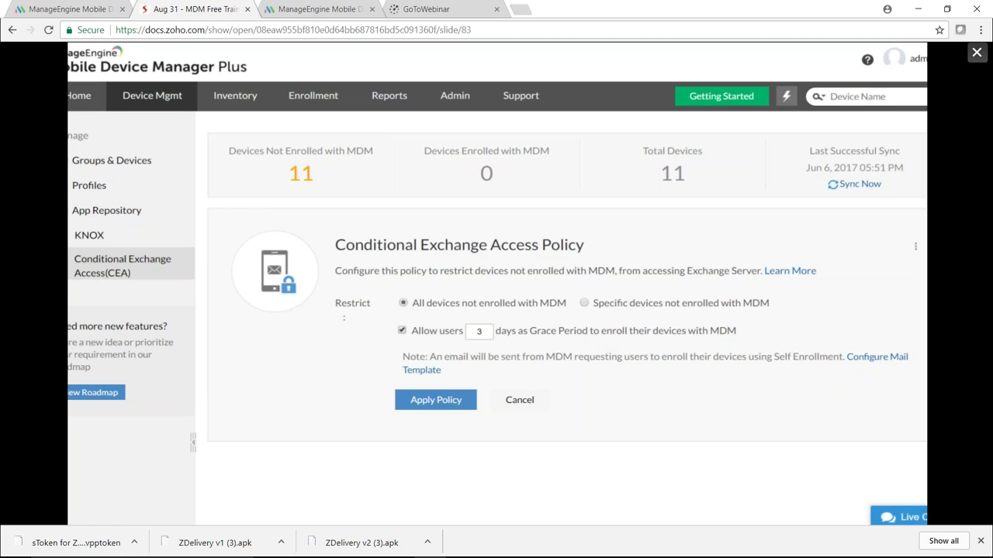
{"action": "key", "text": "Right"}
{"action": "key", "text": "Right"}
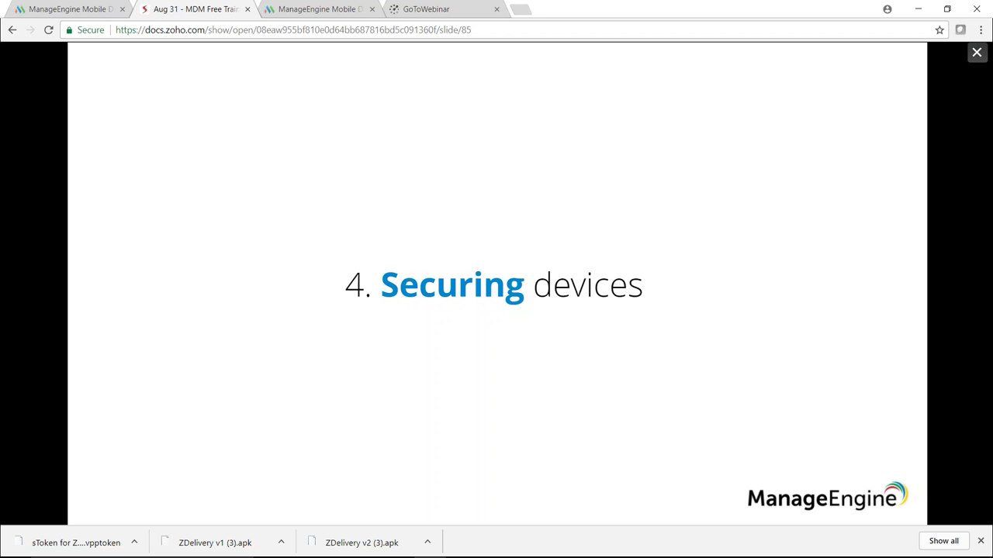
{"action": "key", "text": "ctrl+shift+Tab"}
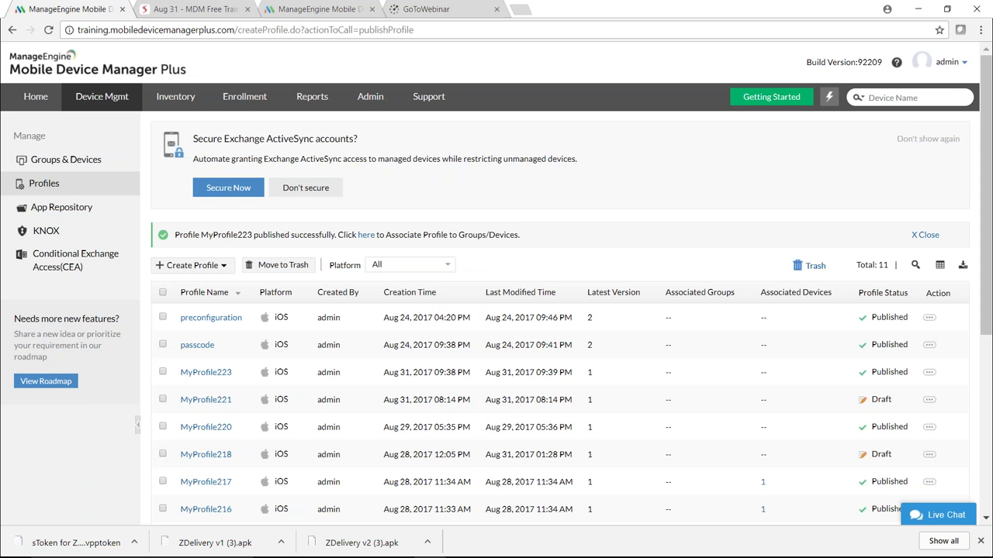
Step: Open the Android 6.0.1 smartphone from Inventory and choose Actions > Device > Remote Lock
{"action": "left_click", "coordinate": [181, 102]}
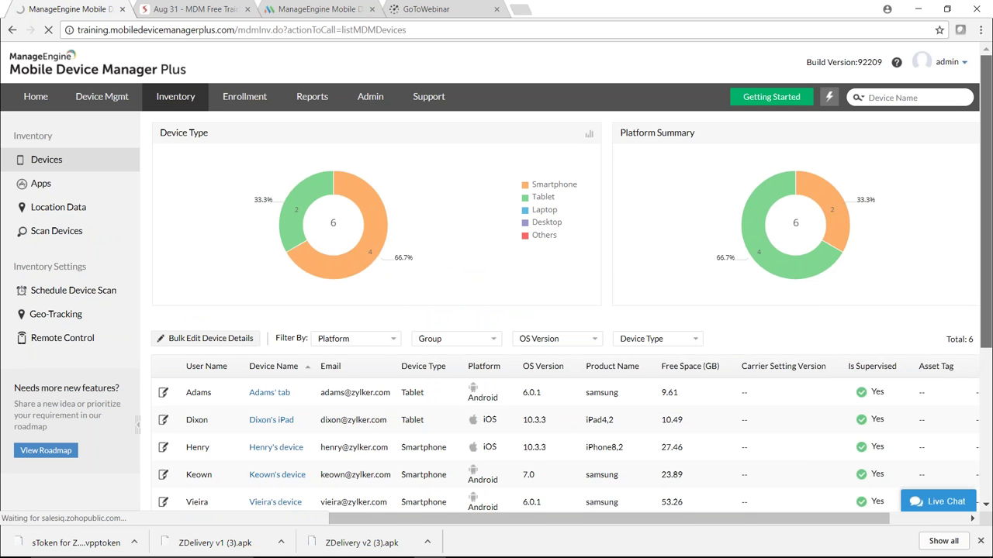
{"action": "scroll", "coordinate": [496, 310], "scroll_direction": "down", "scroll_amount": 1}
{"action": "scroll", "coordinate": [496, 310], "scroll_direction": "down", "scroll_amount": 3}
{"action": "left_click", "coordinate": [274, 386]}
{"action": "left_click", "coordinate": [941, 178]}
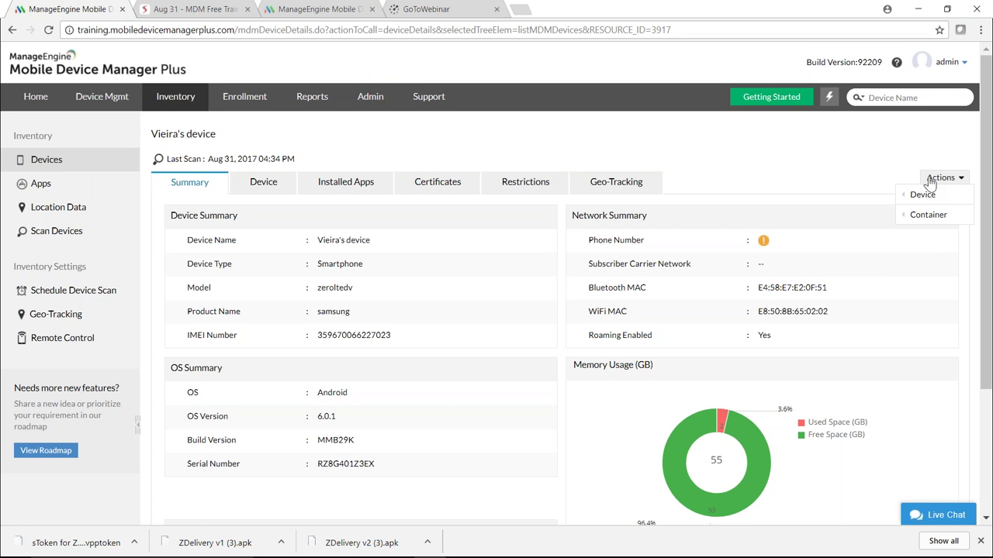
{"action": "mouse_move", "coordinate": [935, 195]}
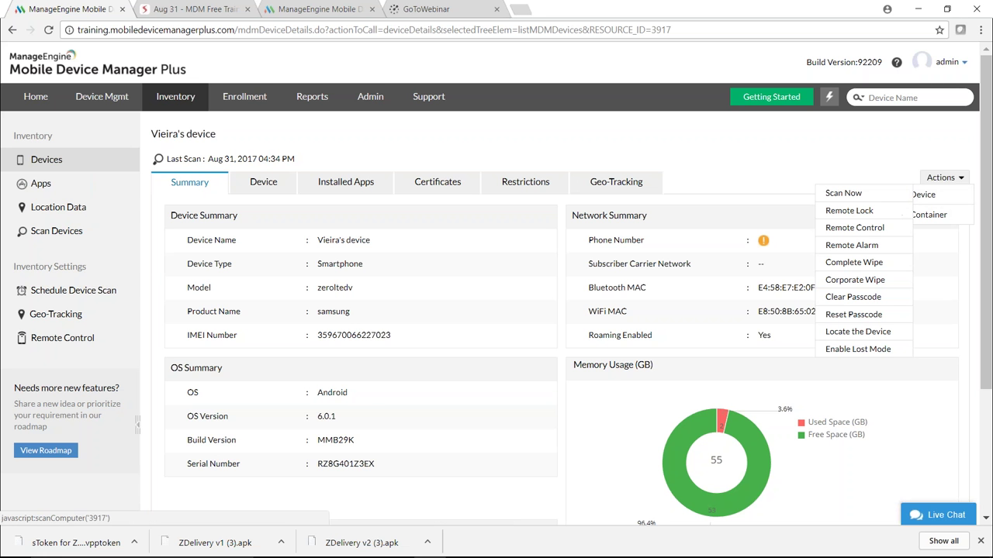
{"action": "left_click", "coordinate": [870, 219]}
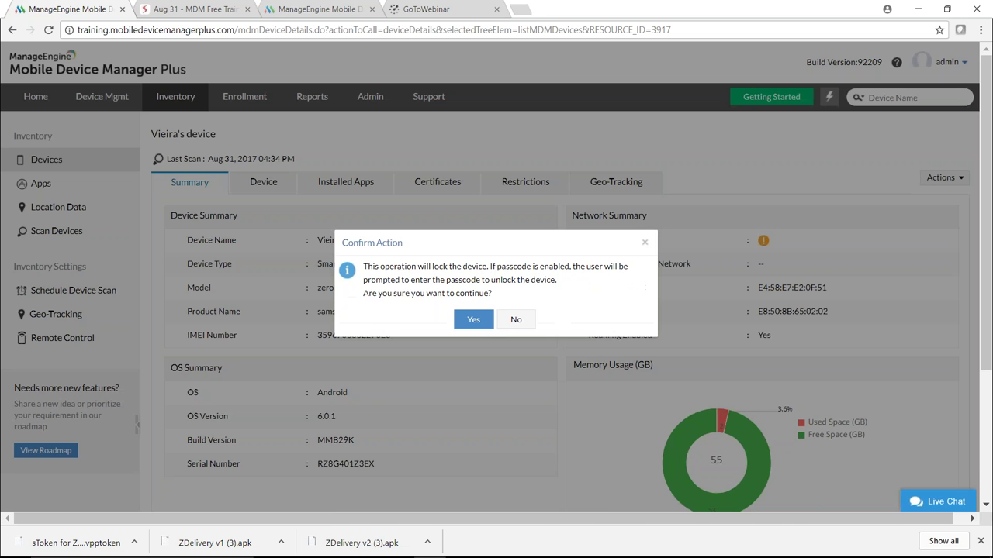
Step: Confirm the remote lock, request the device's location, check Geo-Tracking, and return to Summary
{"action": "left_click", "coordinate": [473, 320]}
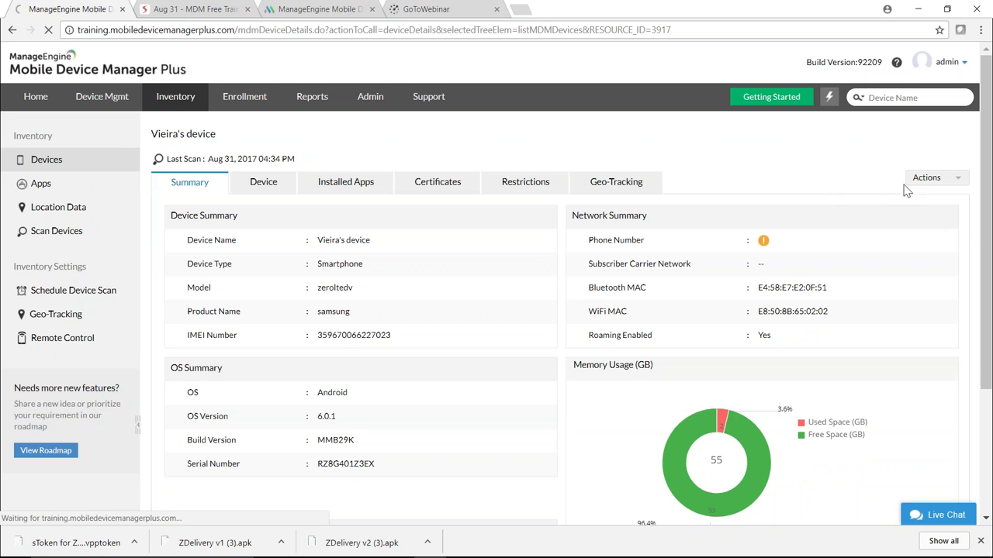
{"action": "left_click", "coordinate": [926, 179]}
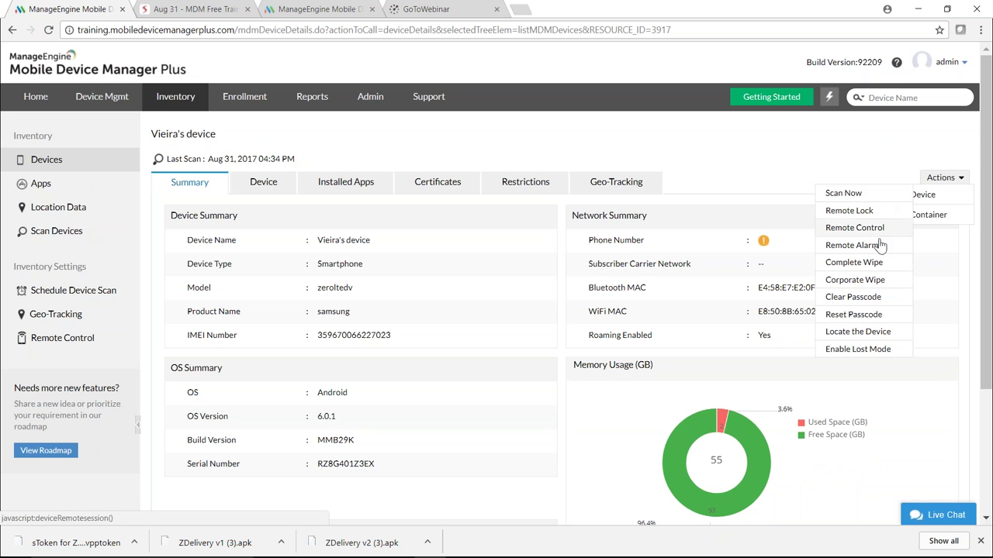
{"action": "left_click", "coordinate": [885, 331]}
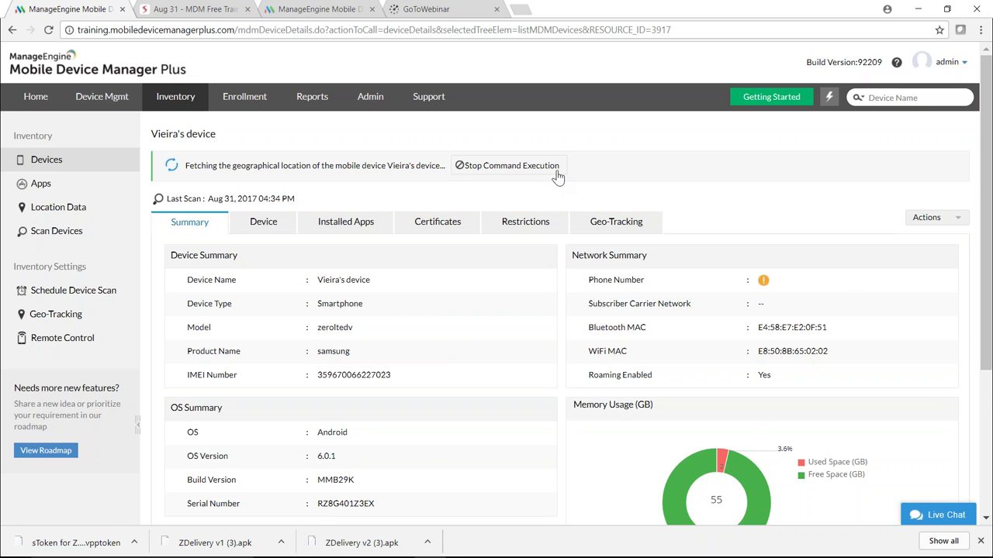
{"action": "left_click", "coordinate": [527, 166]}
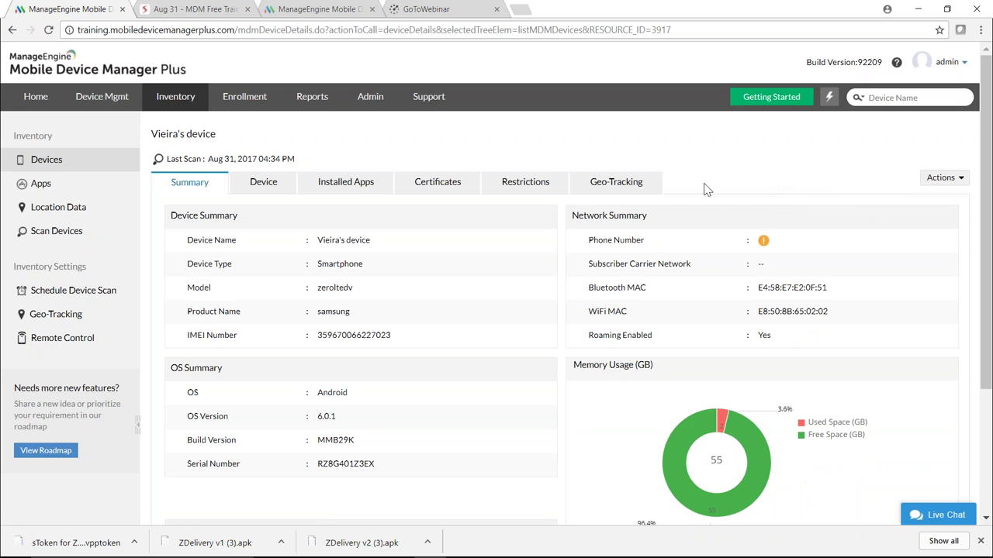
{"action": "left_click", "coordinate": [630, 183]}
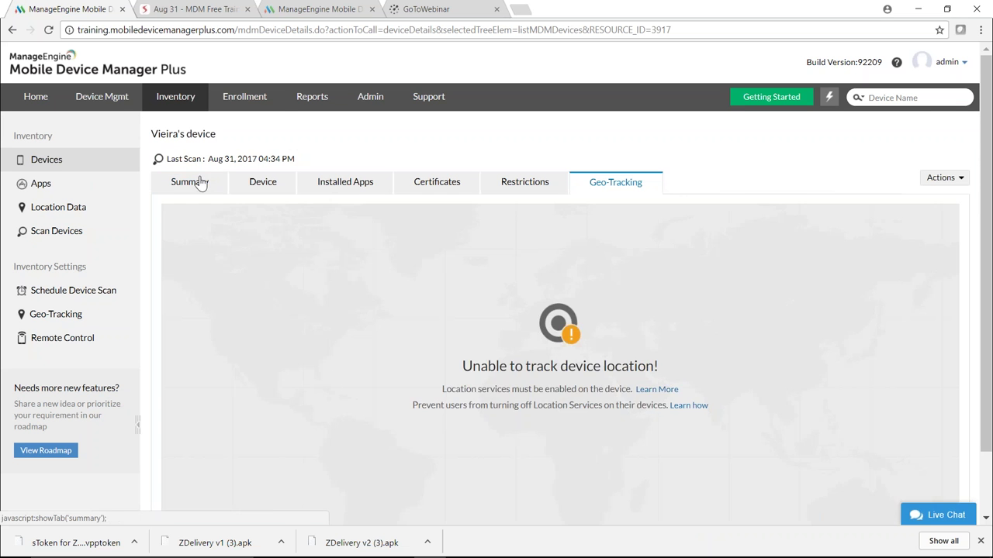
{"action": "left_click", "coordinate": [175, 183]}
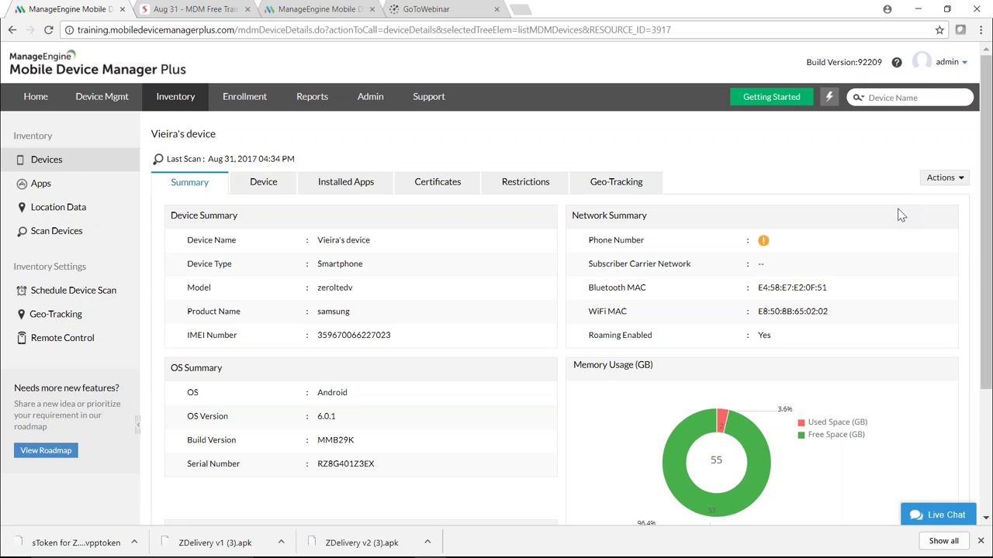
Step: Bring up the Remote Alarm confirmation, close it without sending, then reopen Actions > Device
{"action": "left_click", "coordinate": [937, 180]}
{"action": "mouse_move", "coordinate": [935, 202]}
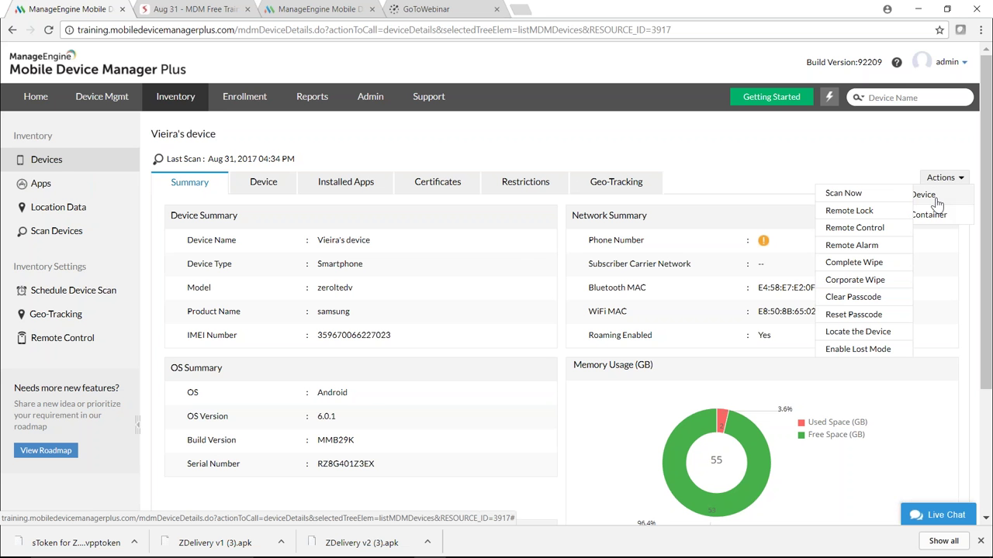
{"action": "left_click", "coordinate": [870, 247]}
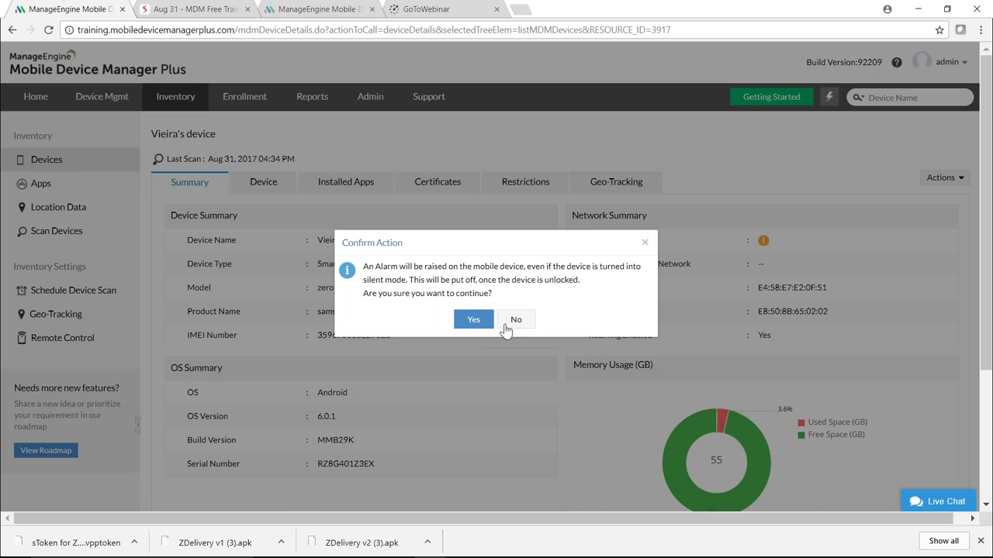
{"action": "left_click", "coordinate": [645, 245]}
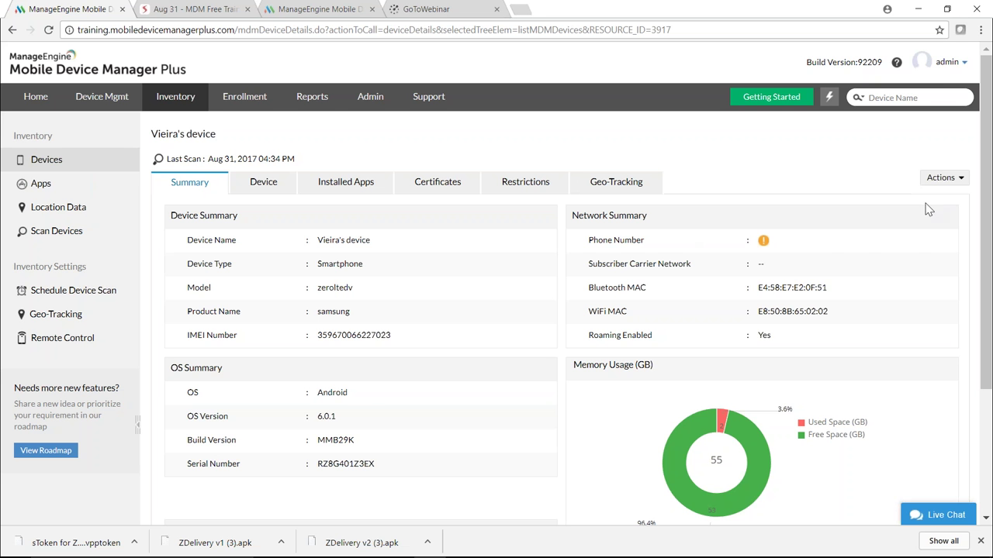
{"action": "left_click", "coordinate": [941, 178]}
{"action": "mouse_move", "coordinate": [941, 198]}
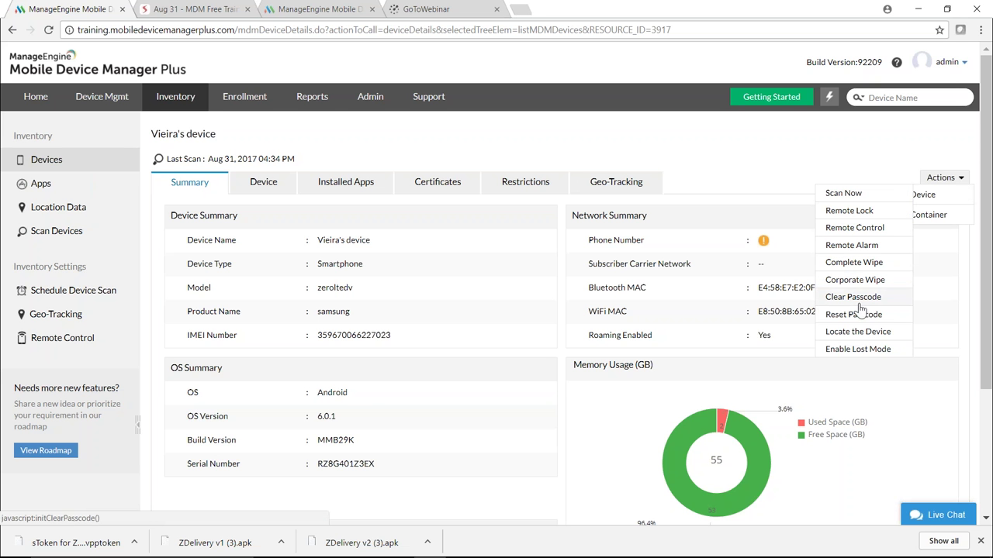
Step: Start Lost Mode for the smartphone and enter the contact phone number
{"action": "left_click", "coordinate": [875, 350]}
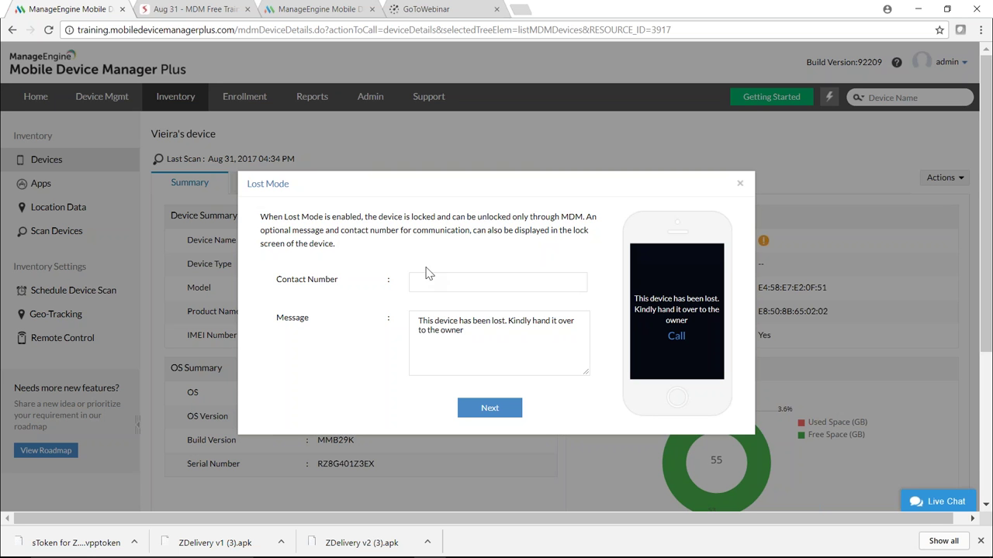
{"action": "left_click", "coordinate": [447, 284]}
{"action": "type", "text": "987654321"}
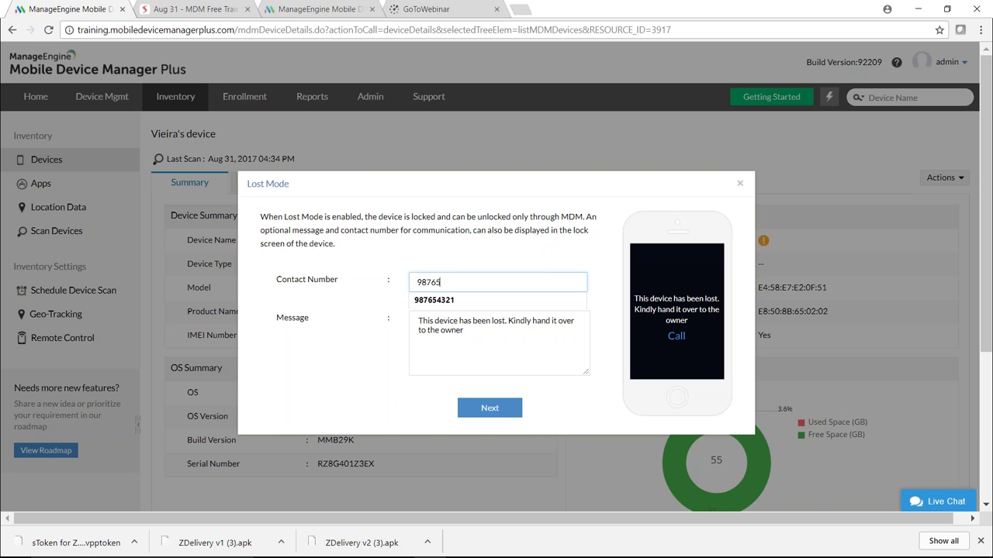
{"action": "left_click", "coordinate": [452, 300]}
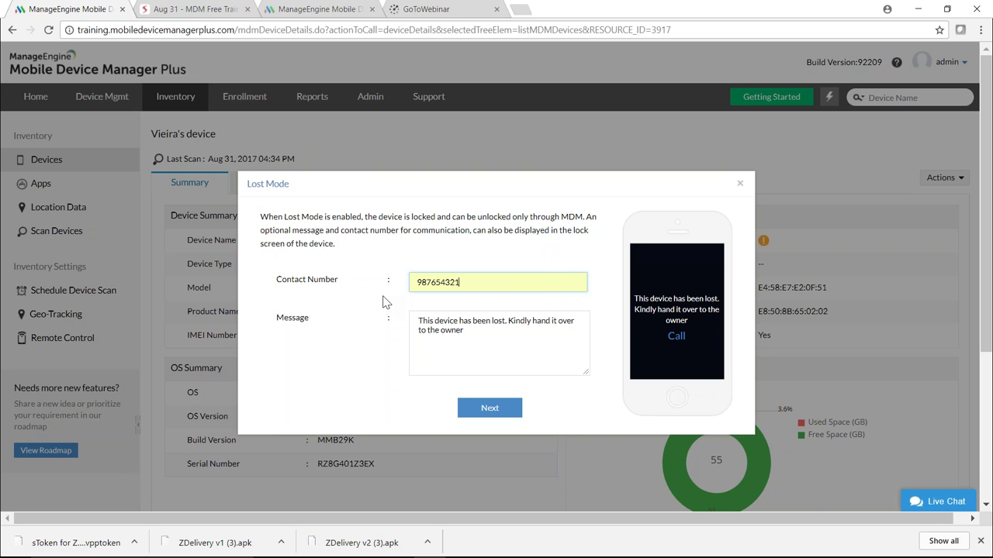
Step: Show attendees the Lost Mode slide, then continue to the passcode step
{"action": "key", "text": "ctrl+Tab"}
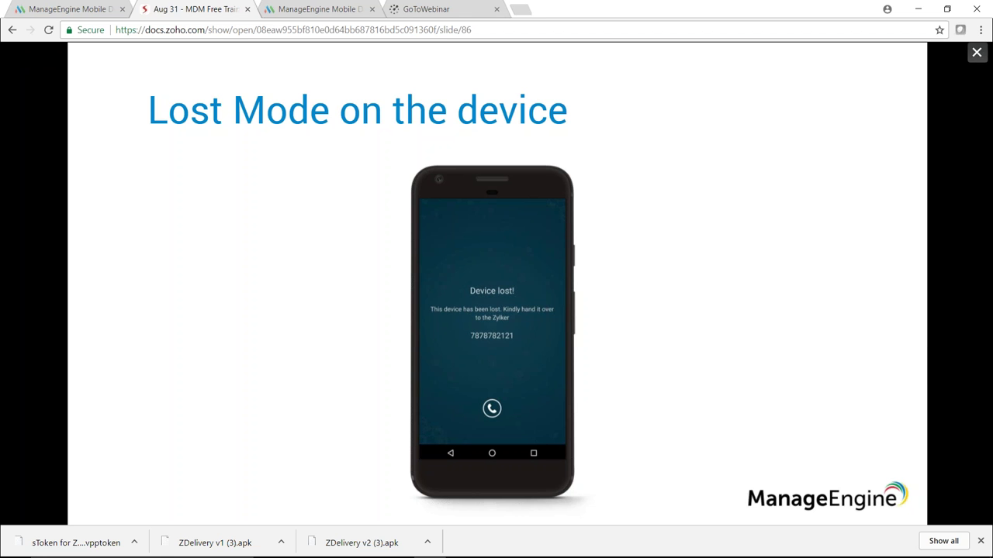
{"action": "key", "text": "ctrl+1"}
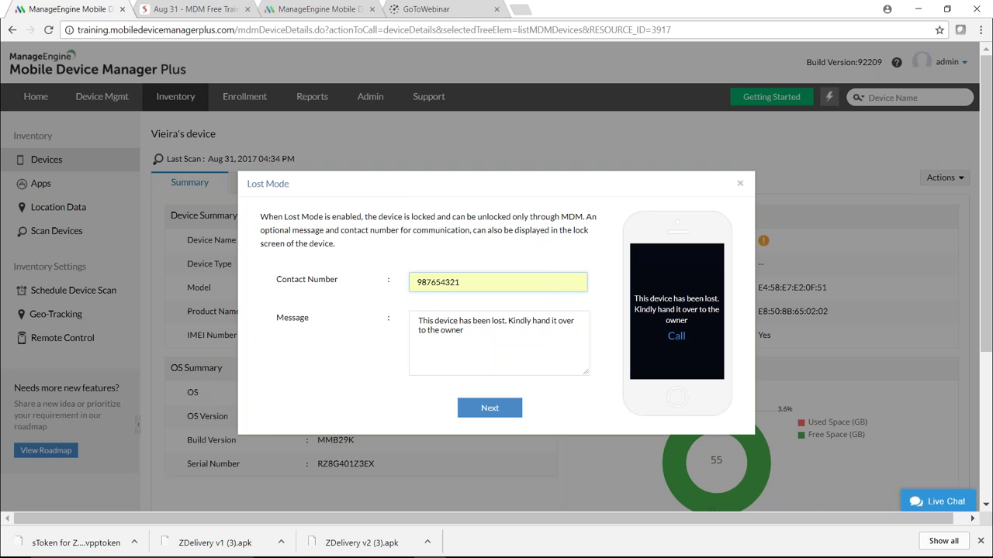
{"action": "left_click", "coordinate": [505, 412]}
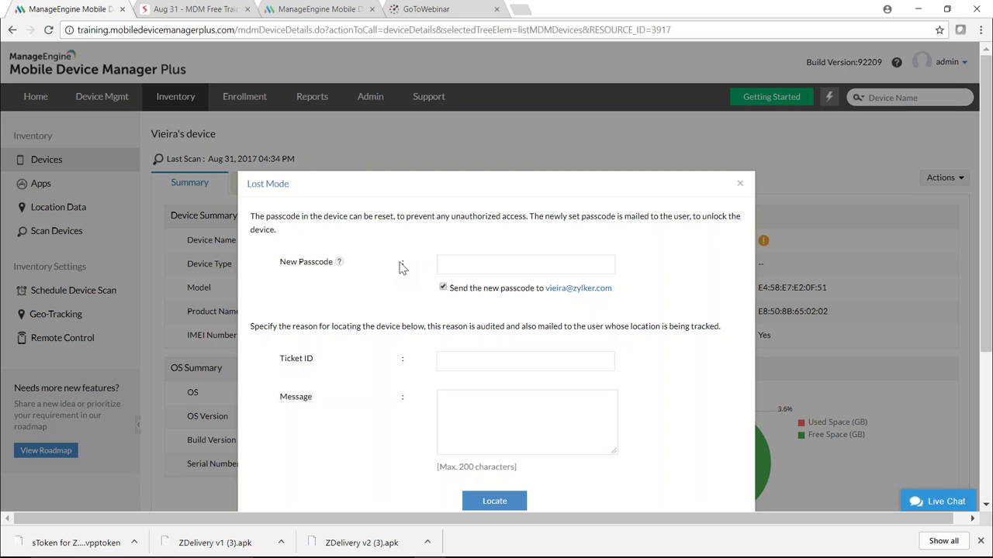
Step: Enter a new unlock passcode for the lost device
{"action": "left_click", "coordinate": [445, 266]}
{"action": "left_click", "coordinate": [421, 271]}
Step: Enable Lost Mode to locate the device, then show slide 87's Security Management diagram
{"action": "left_click", "coordinate": [507, 359]}
{"action": "left_click", "coordinate": [512, 407]}
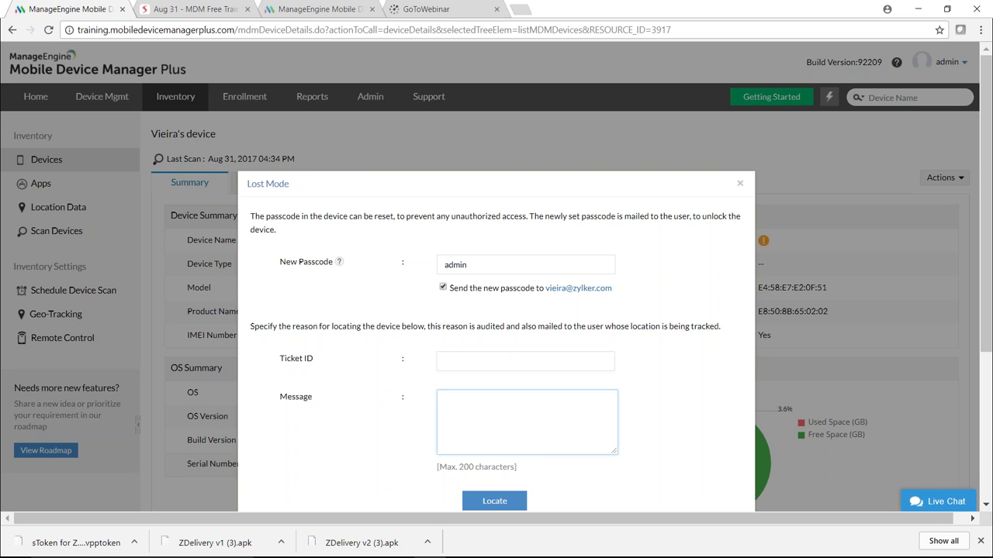
{"action": "left_click", "coordinate": [510, 504]}
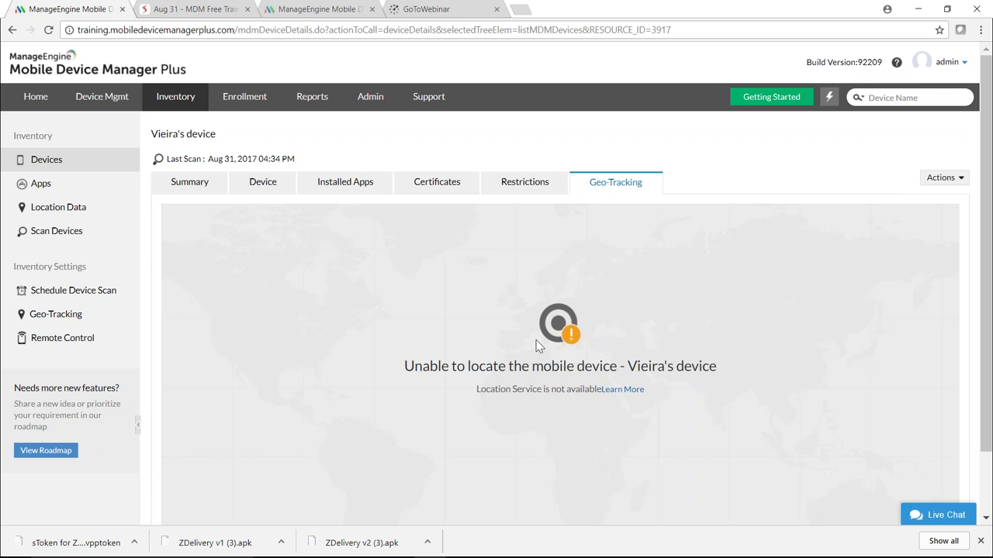
{"action": "key", "text": "ctrl+Tab"}
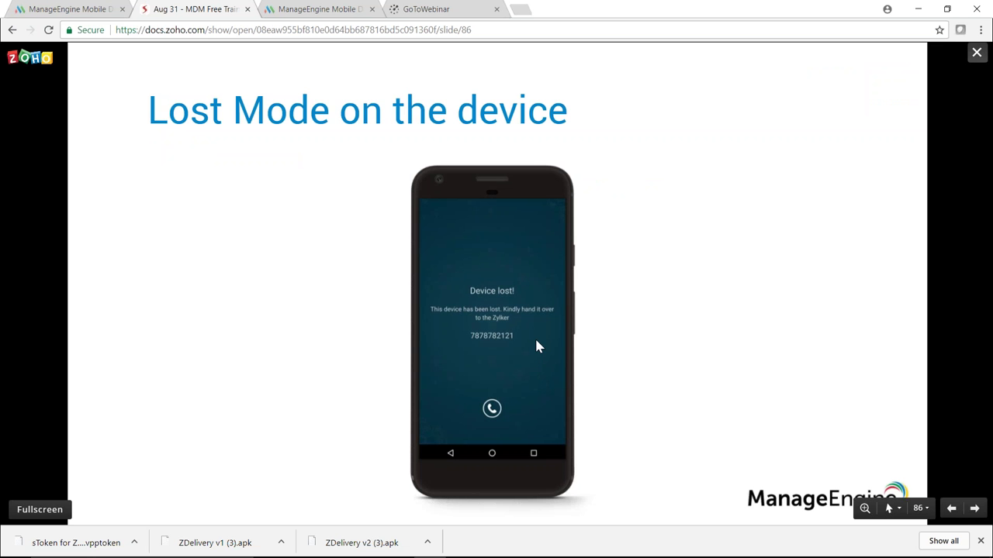
{"action": "key", "text": "Right"}
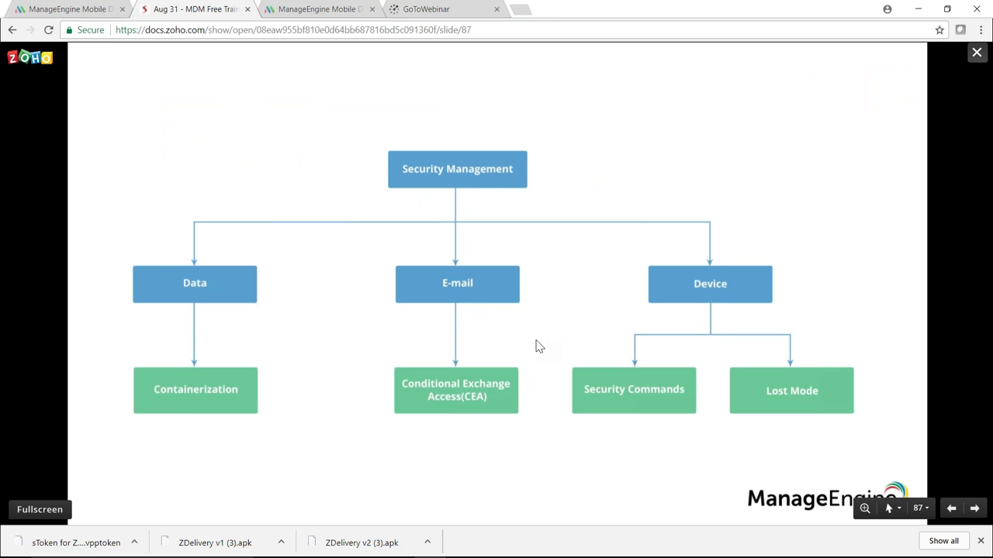
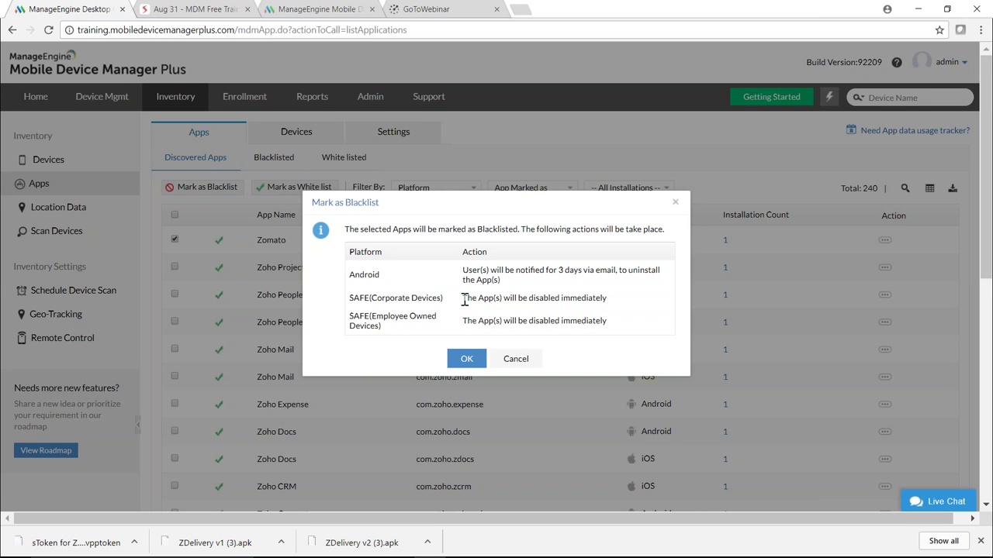
Step: Confirm blacklisting the Zomato app
{"action": "left_click", "coordinate": [466, 358]}
Step: Advance the training slides to Scenario 2 on restricting specific websites
{"action": "key", "text": "ctrl+Tab"}
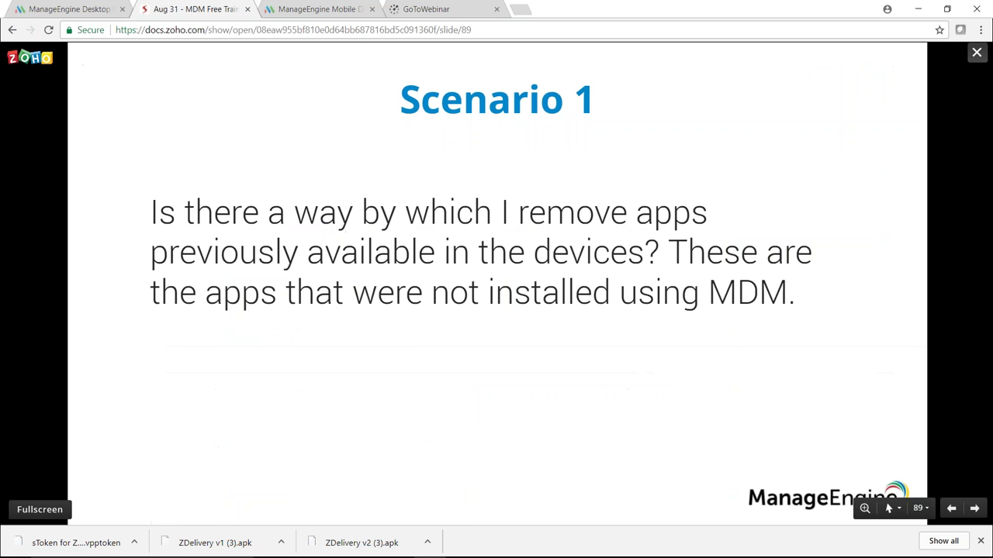
{"action": "key", "text": "Right"}
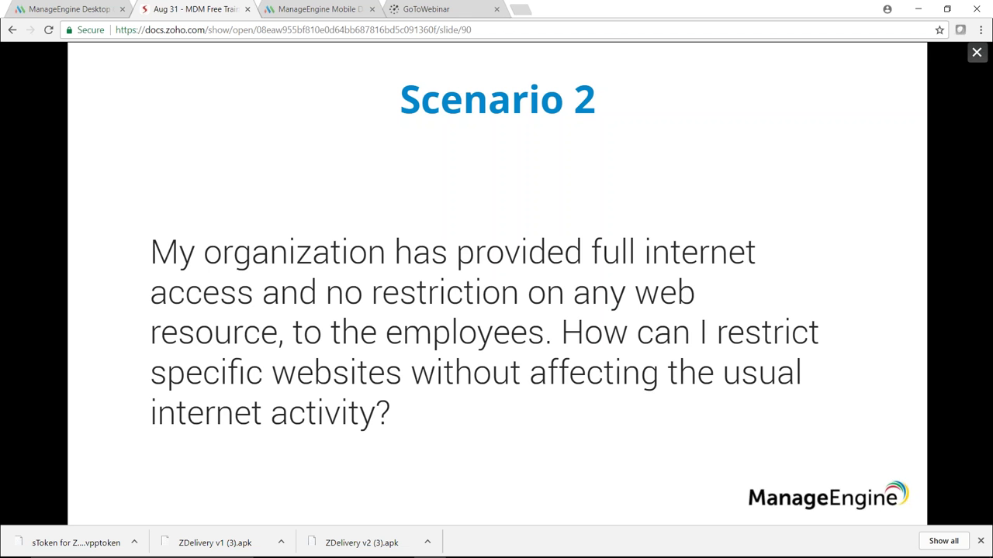
Step: Create a new iOS profile keeping the default name MyProfile224
{"action": "key", "text": "ctrl+shift+Tab"}
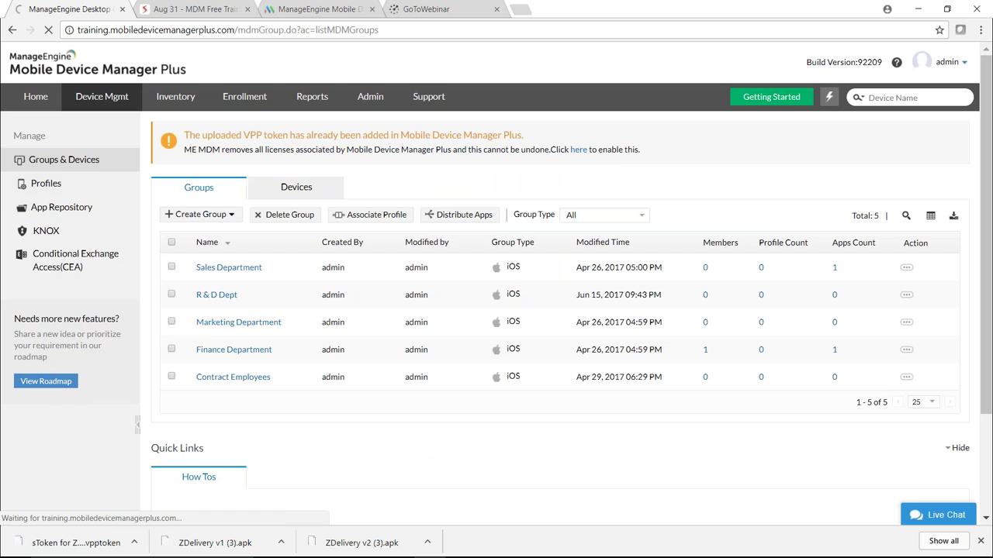
{"action": "left_click", "coordinate": [180, 231]}
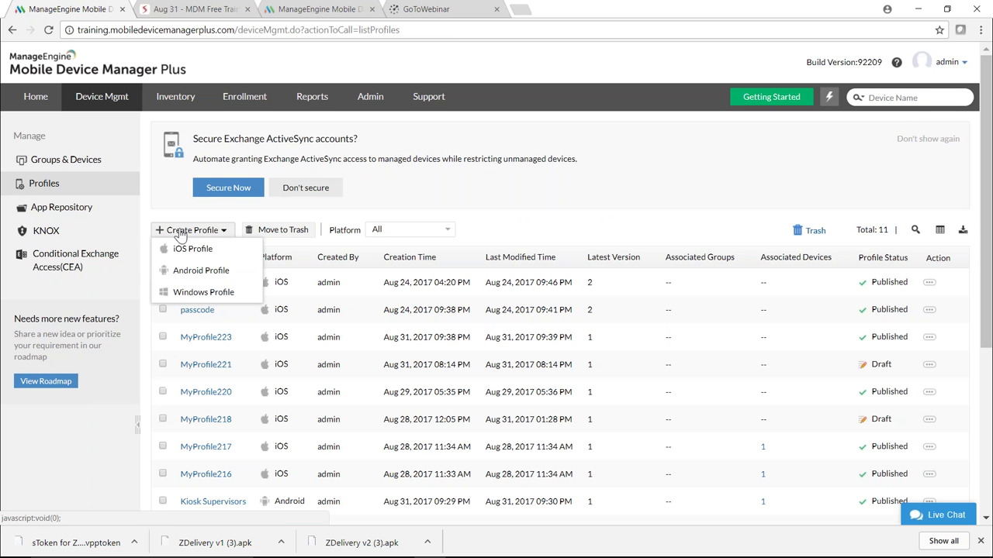
{"action": "left_click", "coordinate": [193, 249]}
{"action": "left_click", "coordinate": [453, 307]}
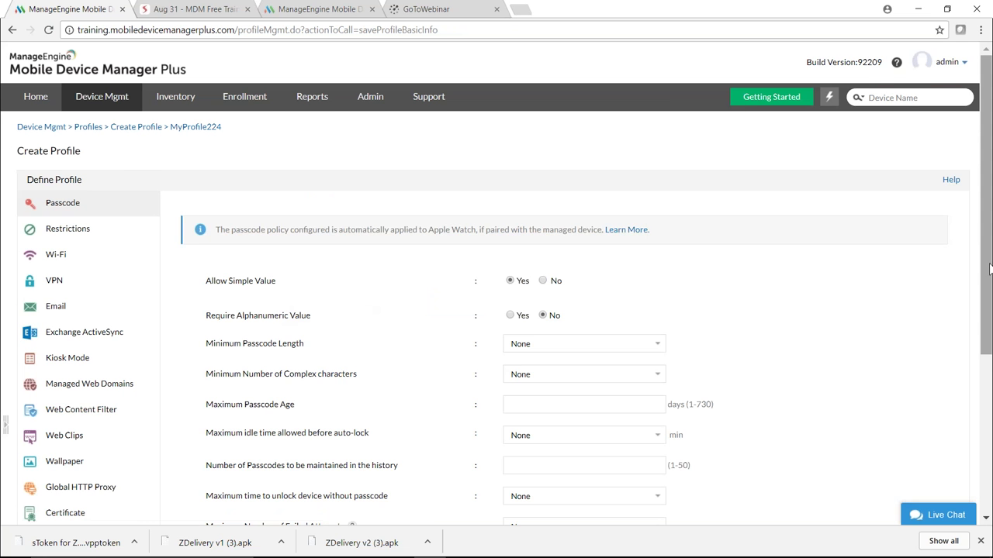
{"action": "left_click", "coordinate": [133, 420]}
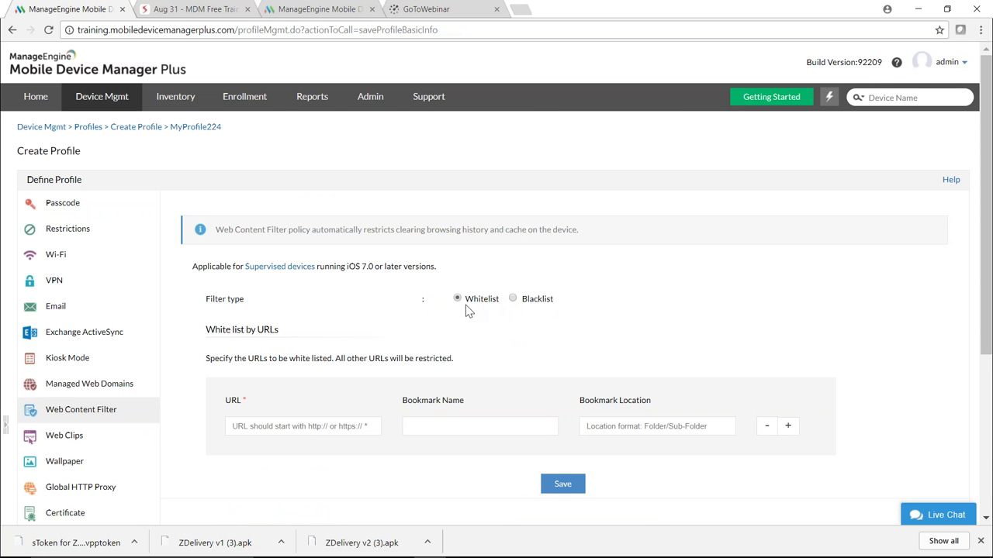
{"action": "left_click", "coordinate": [514, 298]}
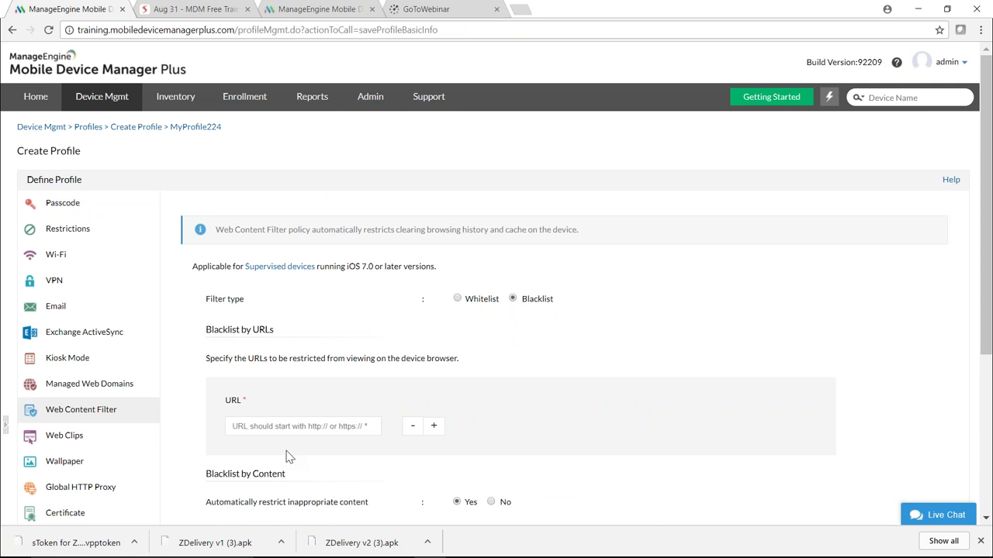
{"action": "left_click", "coordinate": [284, 427]}
{"action": "type", "text": "htt"}
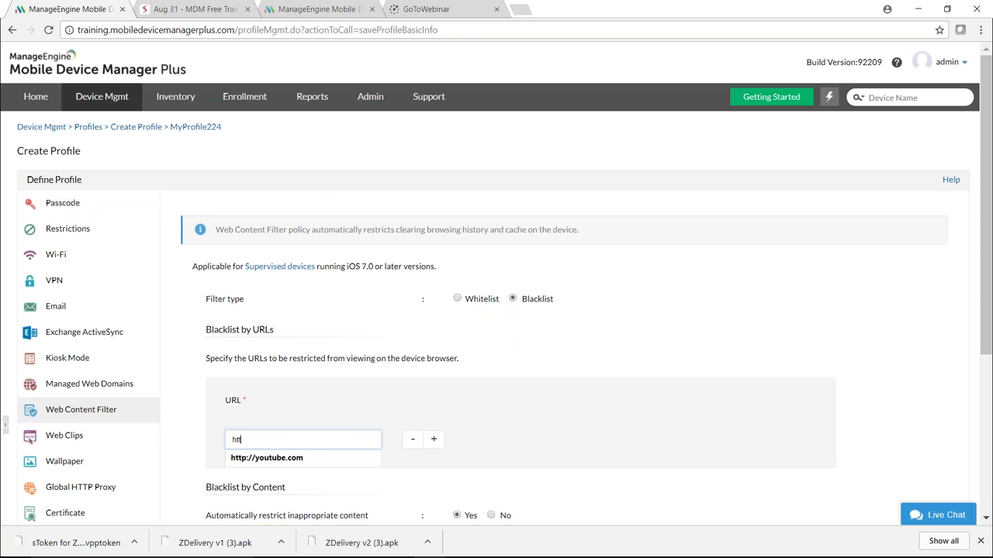
{"action": "key", "text": "Down"}
{"action": "key", "text": "Return"}
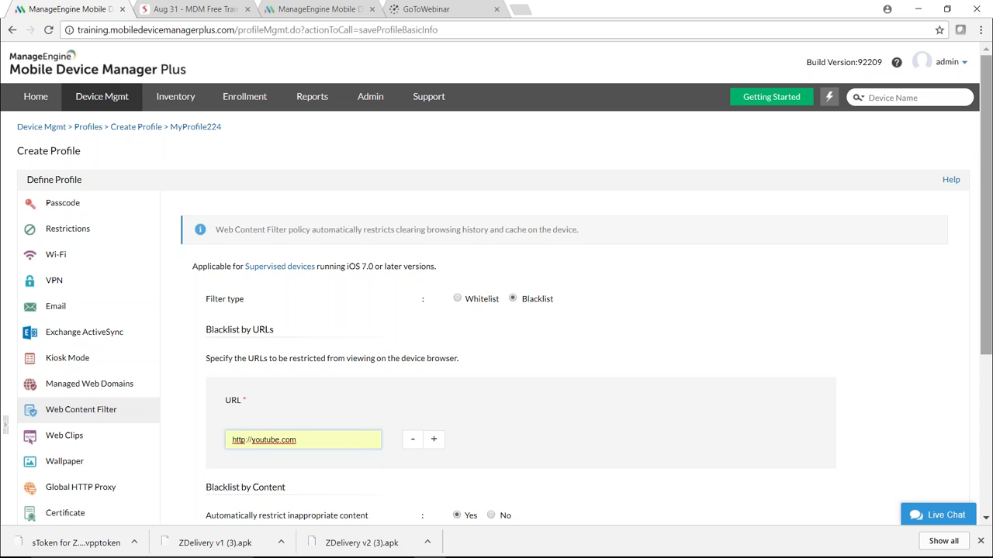
{"action": "scroll", "coordinate": [496, 283], "scroll_direction": "down", "scroll_amount": 1}
{"action": "scroll", "coordinate": [600, 377], "scroll_direction": "down", "scroll_amount": 2}
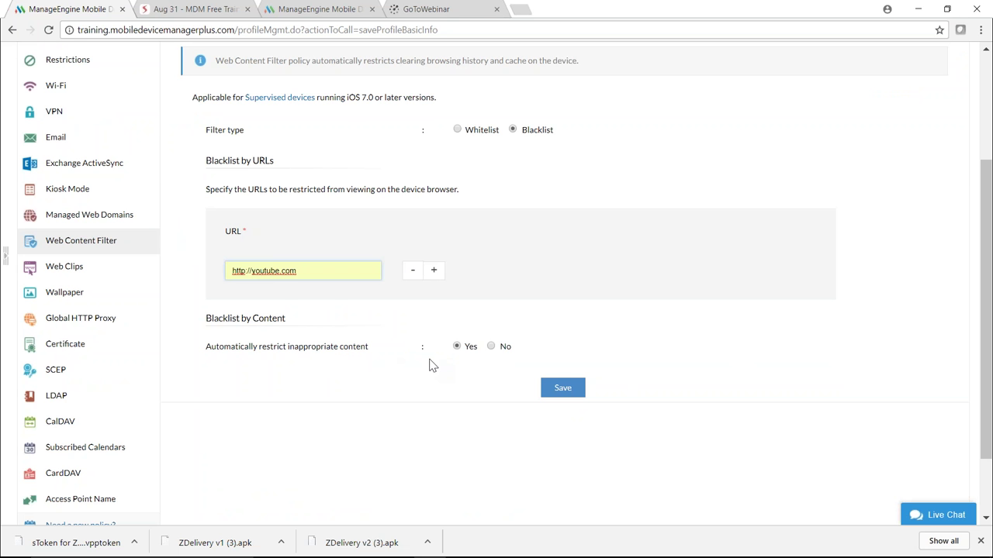
Step: Save and publish MyProfile224, then advance the slides to Scenario 3
{"action": "left_click", "coordinate": [552, 388]}
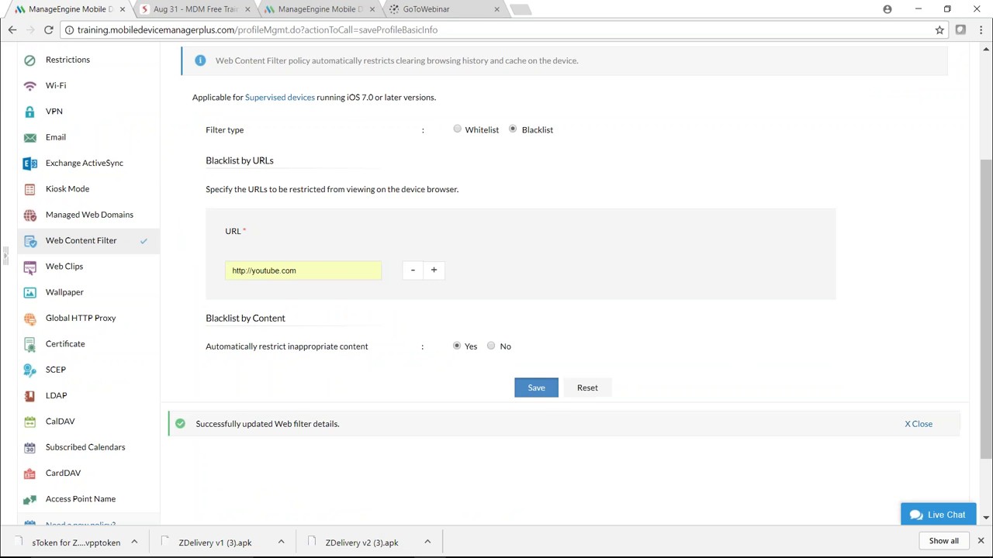
{"action": "scroll", "coordinate": [551, 387], "scroll_direction": "down", "scroll_amount": 1}
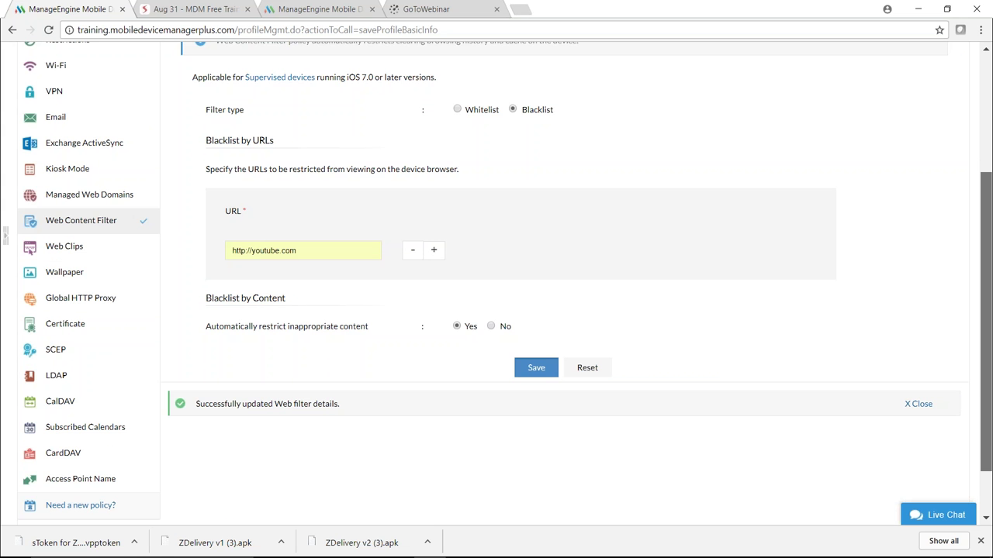
{"action": "scroll", "coordinate": [551, 388], "scroll_direction": "down", "scroll_amount": 2}
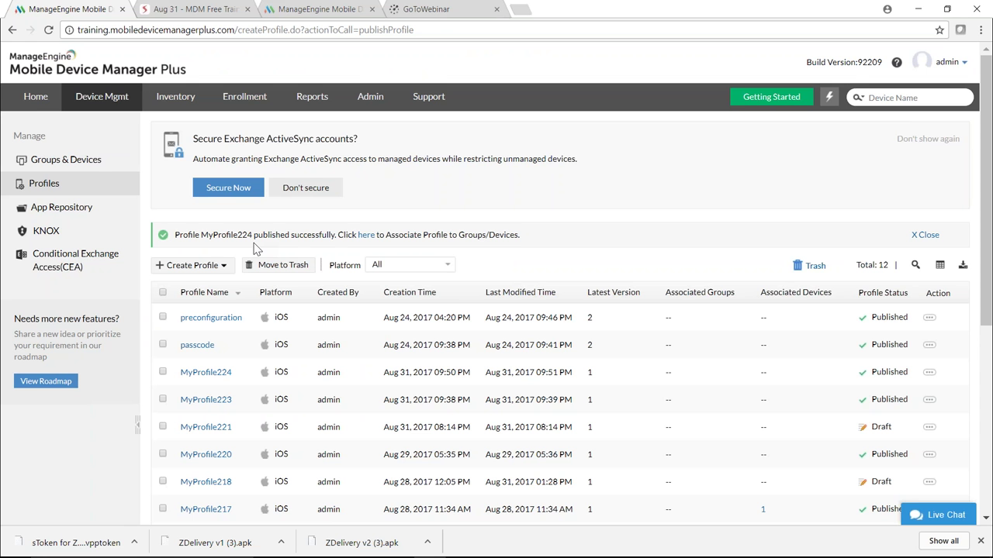
{"action": "key", "text": "ctrl+Tab"}
{"action": "key", "text": "Right"}
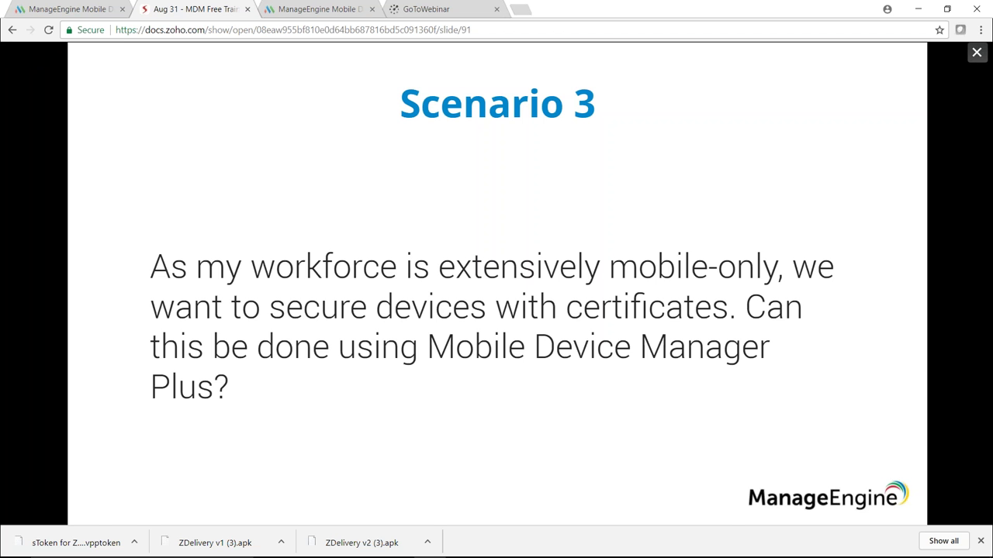
Step: Create a new Android profile keeping the default name MyProfile225
{"action": "key", "text": "ctrl+1"}
{"action": "left_click", "coordinate": [68, 184]}
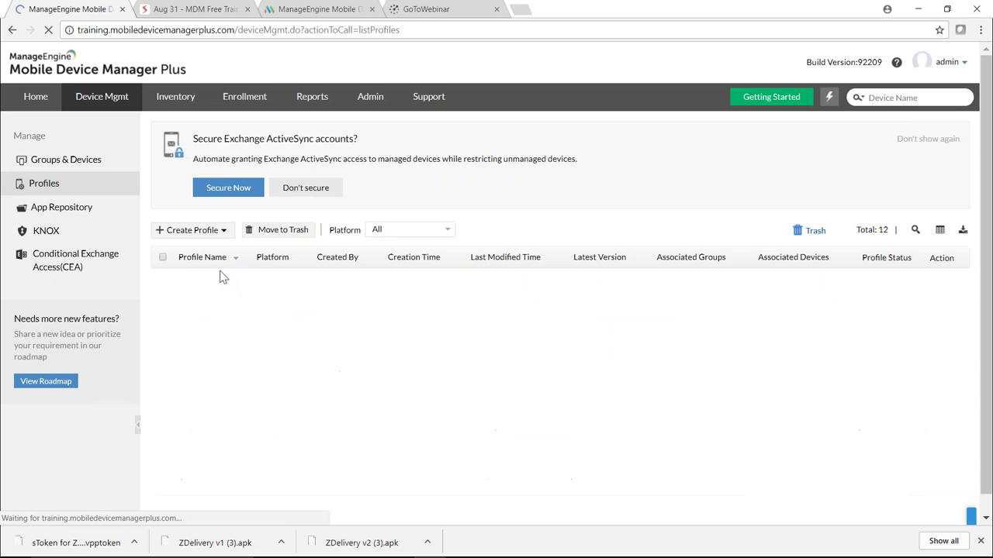
{"action": "left_click", "coordinate": [191, 230]}
{"action": "left_click", "coordinate": [201, 270]}
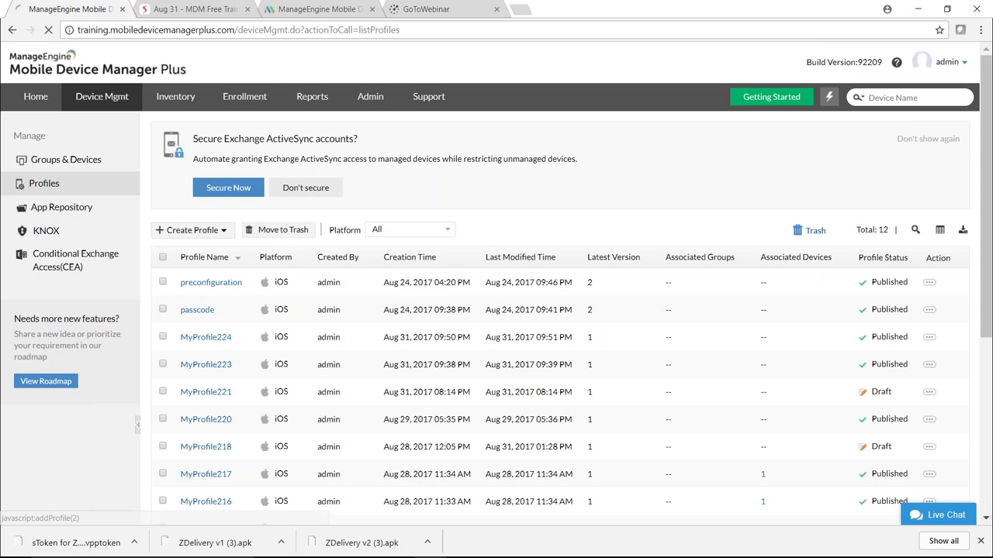
{"action": "key", "text": "Return"}
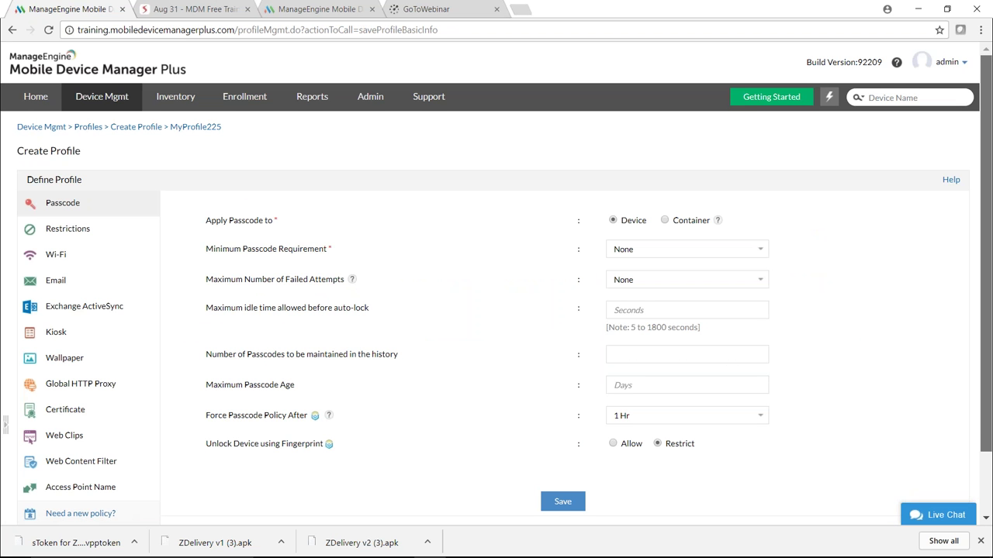
Step: Add the GeoTrust Global CA certificate to the profile and save it
{"action": "scroll", "coordinate": [31, 440], "scroll_direction": "down", "scroll_amount": 1}
{"action": "scroll", "coordinate": [29, 431], "scroll_direction": "down", "scroll_amount": 1}
{"action": "left_click", "coordinate": [54, 381]}
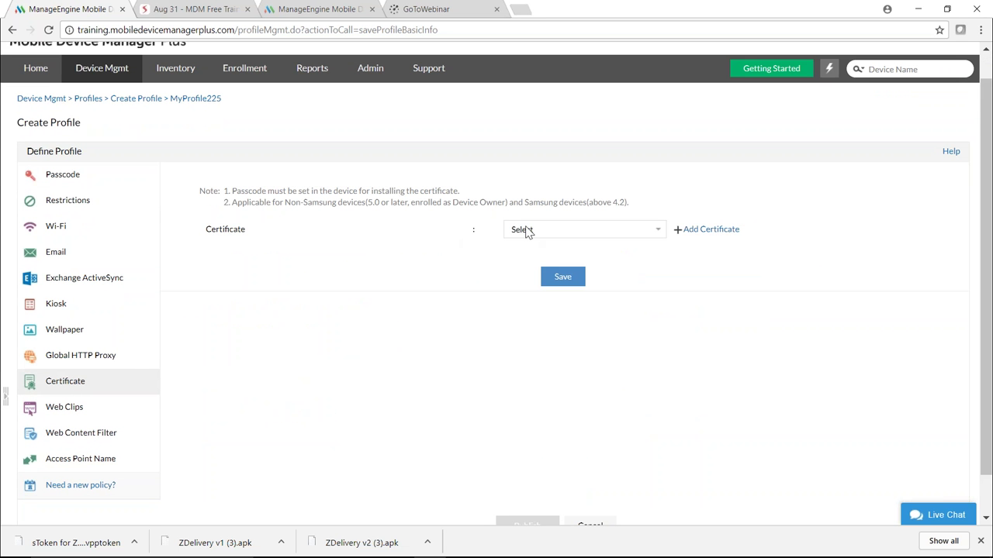
{"action": "left_click", "coordinate": [526, 231]}
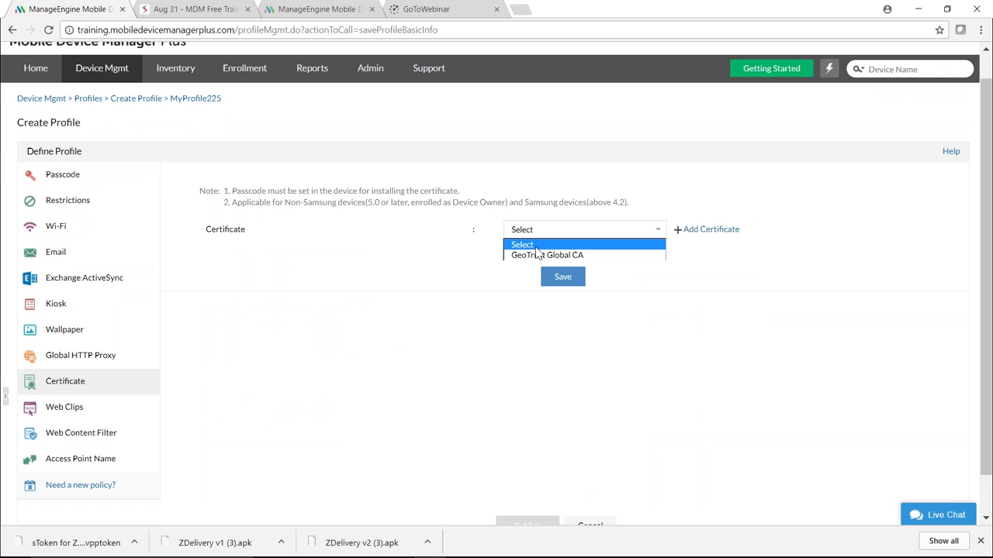
{"action": "left_click", "coordinate": [541, 255]}
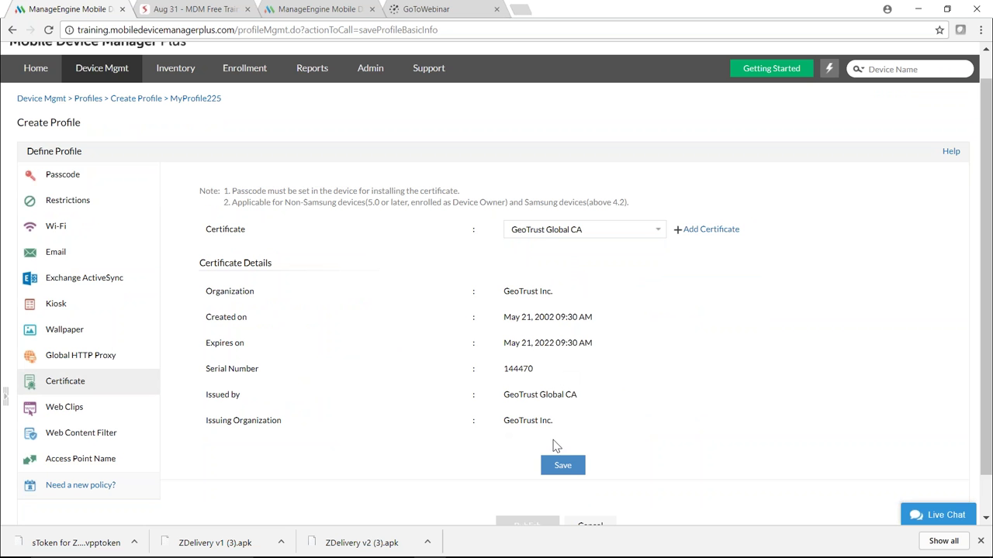
{"action": "left_click", "coordinate": [563, 465]}
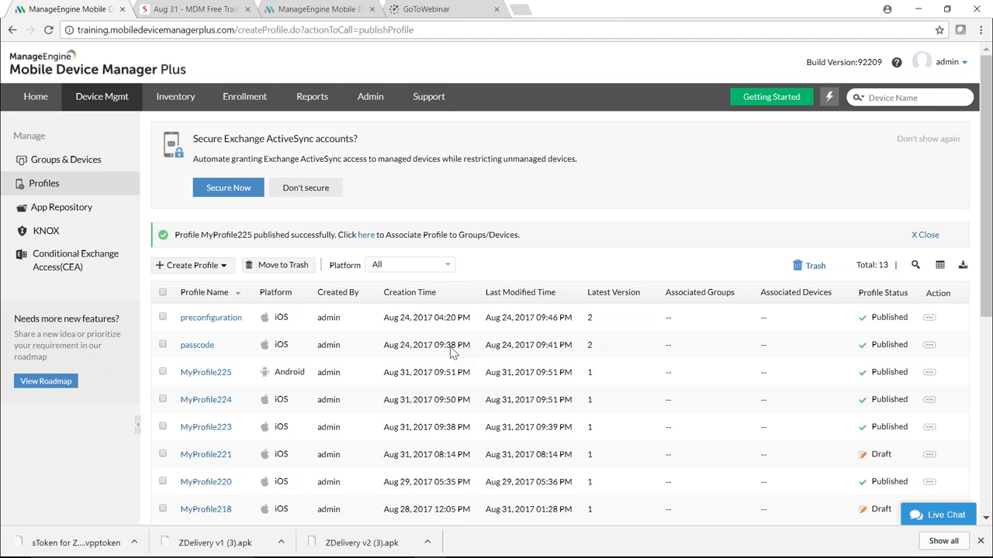
Step: Show the Scenario 4 slide on OS-update bandwidth, then return to the device manager
{"action": "key", "text": "ctrl+Tab"}
{"action": "key", "text": "Right"}
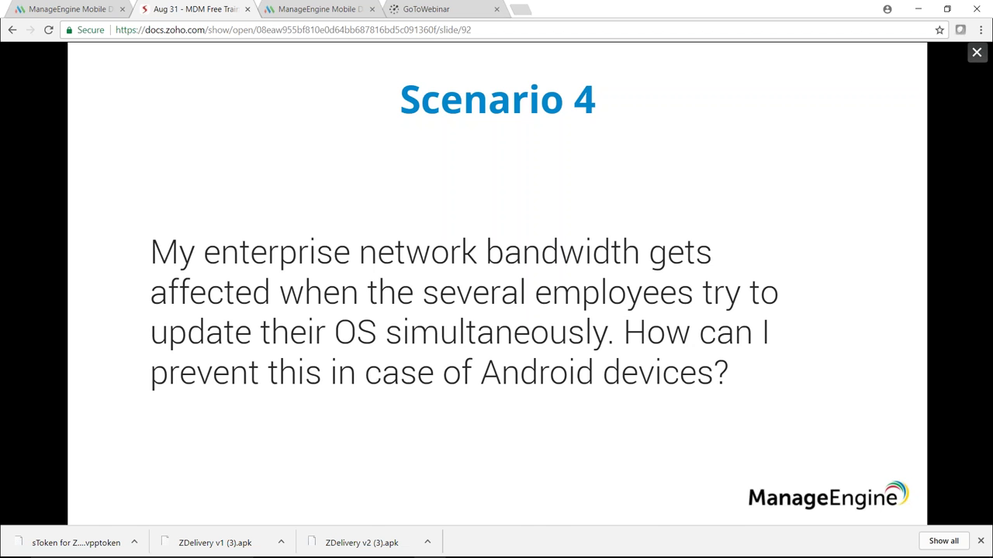
{"action": "key", "text": "ctrl+shift+Tab"}
Step: Create a new Android profile keeping the default name MyProfile226
{"action": "left_click", "coordinate": [221, 266]}
{"action": "left_click", "coordinate": [222, 305]}
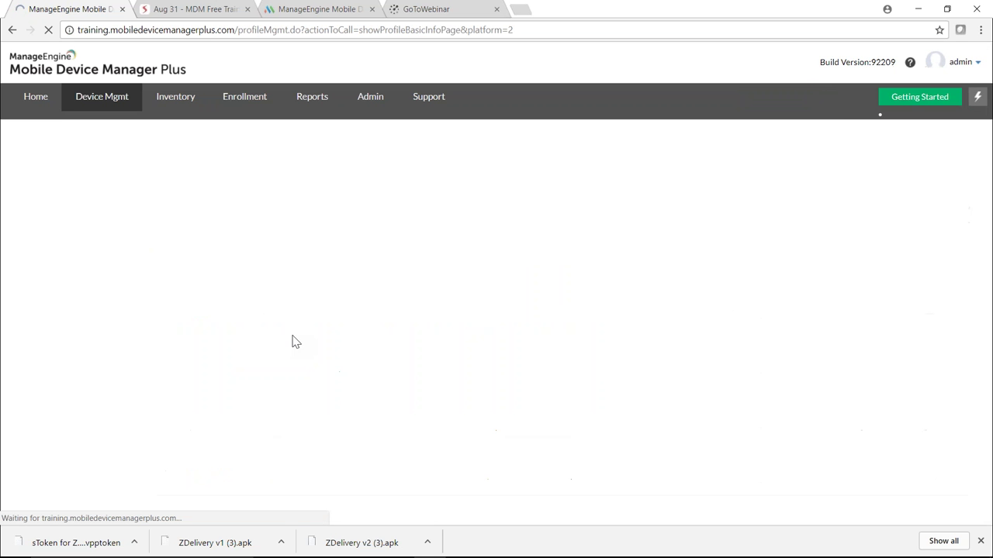
{"action": "left_click", "coordinate": [457, 328]}
Step: Set Device Functionality OS Upgrade to Restrict, save, and advance slides to Scenario 5
{"action": "left_click", "coordinate": [124, 230]}
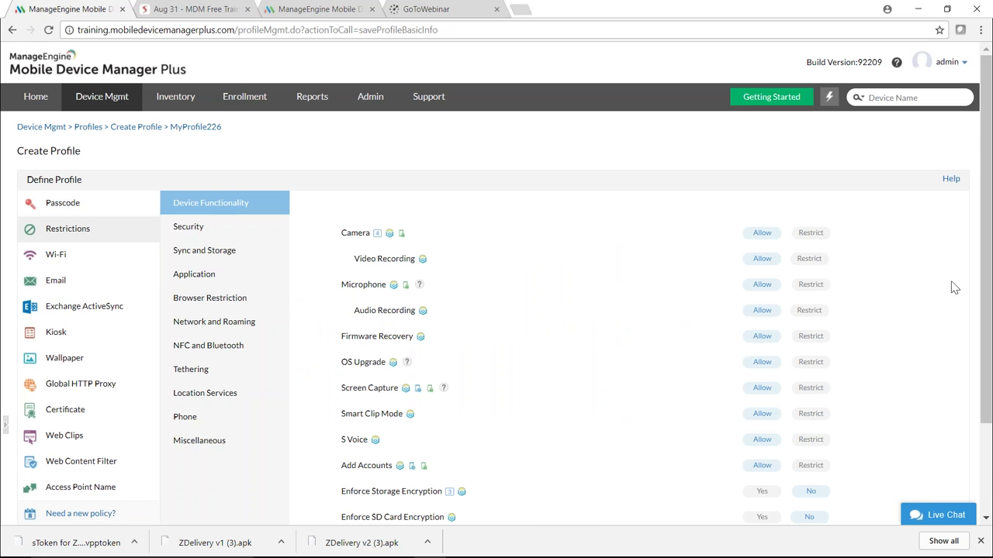
{"action": "scroll", "coordinate": [656, 326], "scroll_direction": "down", "scroll_amount": 1}
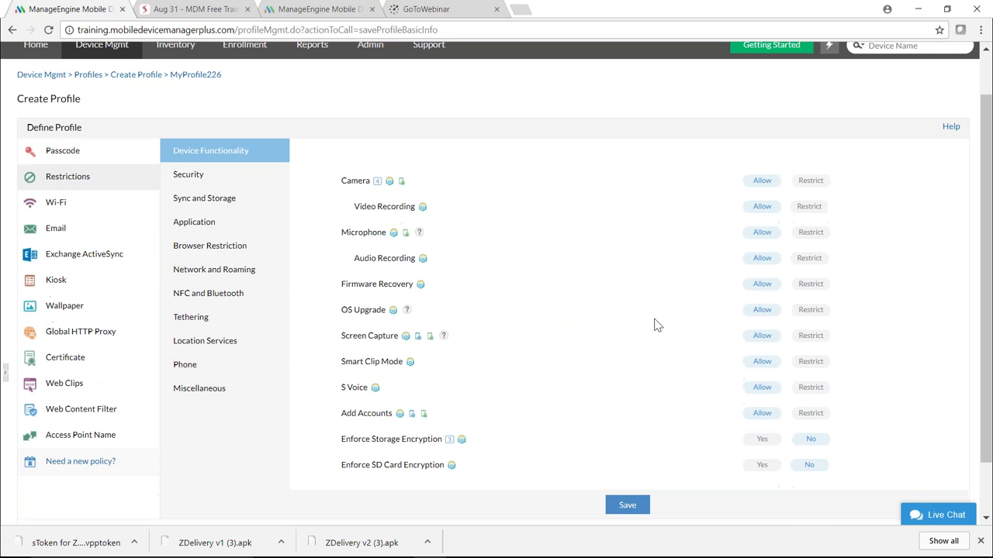
{"action": "left_click", "coordinate": [249, 185]}
{"action": "left_click", "coordinate": [231, 156]}
{"action": "left_click", "coordinate": [807, 311]}
{"action": "left_click", "coordinate": [635, 507]}
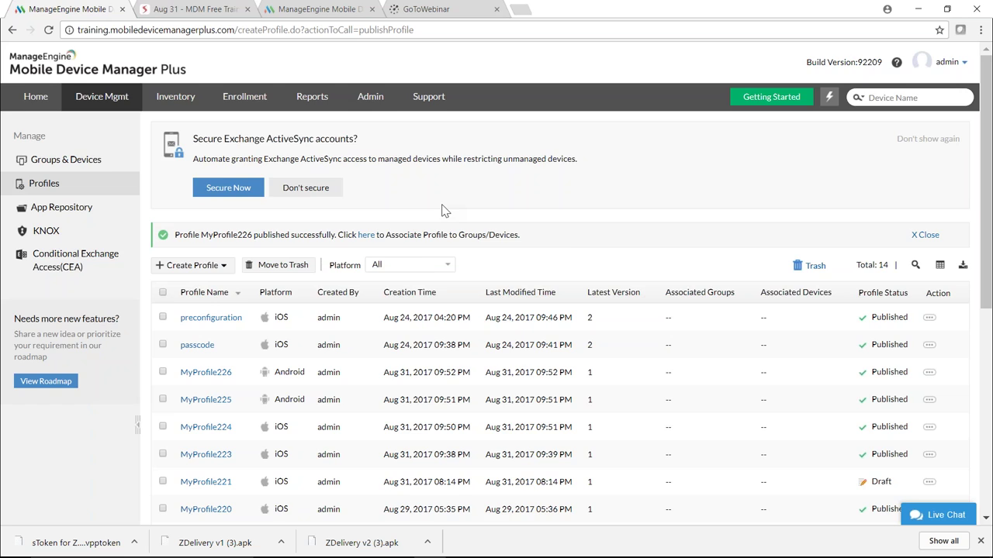
{"action": "key", "text": "ctrl+Tab"}
{"action": "key", "text": "Right"}
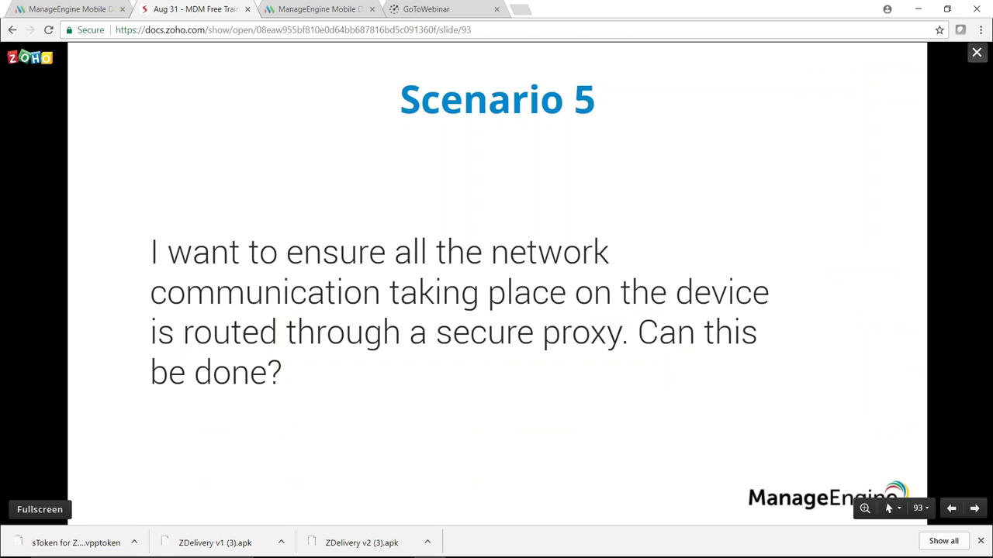
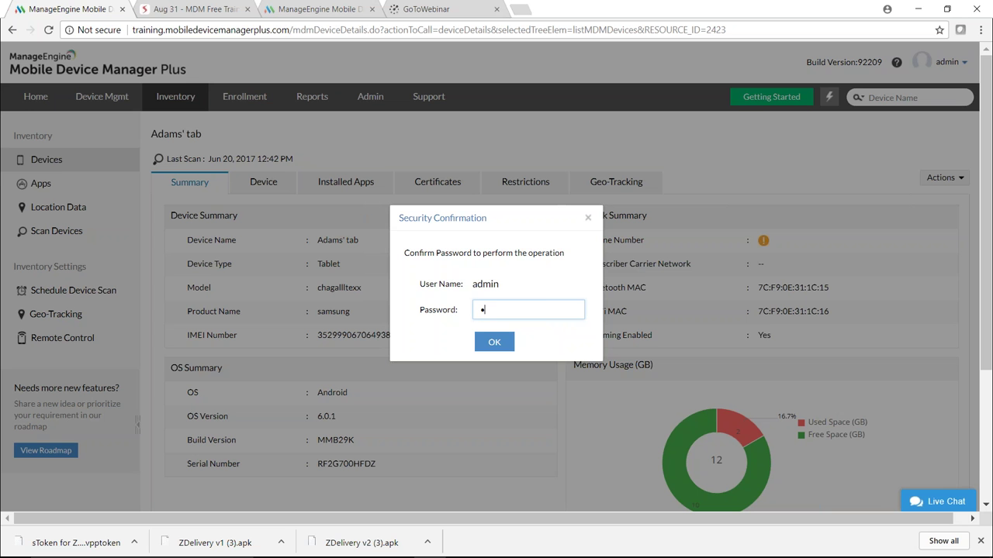
Step: Start typing the admin password into the Security Confirmation dialog for the tablet action
{"action": "type", "text": "n"}
Step: Submit the admin password, then bring up the Question 1 training slide
{"action": "key", "text": "Return"}
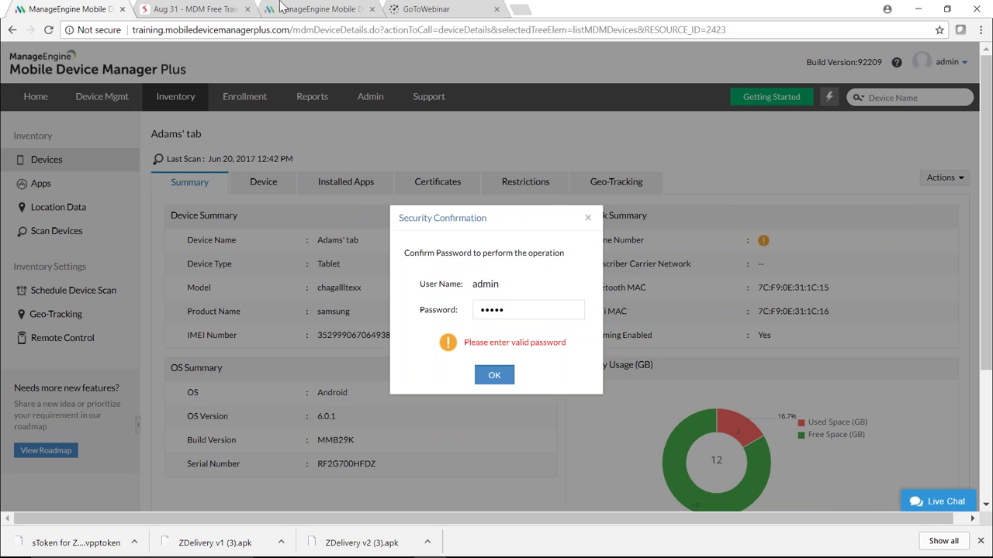
{"action": "left_click", "coordinate": [225, 9]}
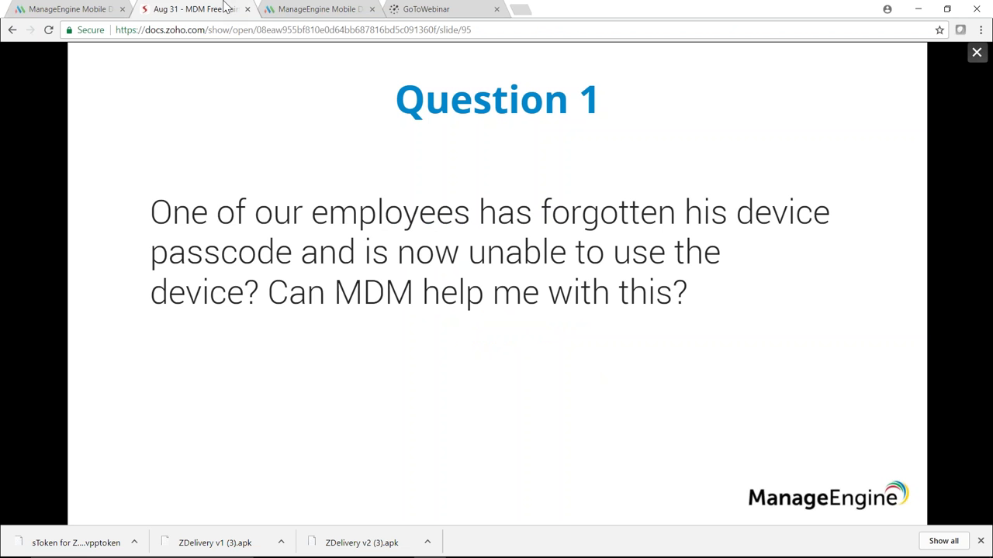
Step: Advance the deck to the Question 2 slide on location services, then return to the device manager
{"action": "key", "text": "Right"}
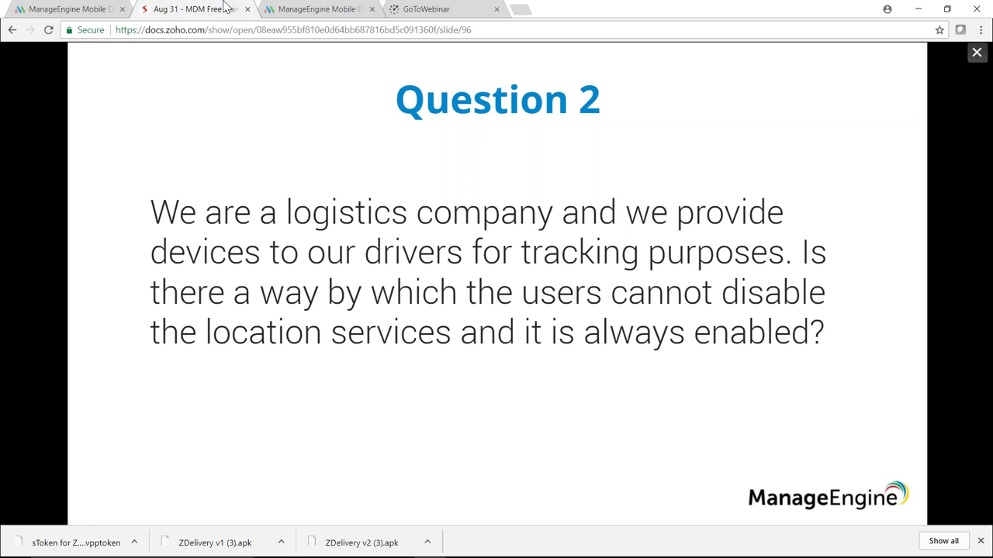
{"action": "key", "text": "ctrl+shift+Tab"}
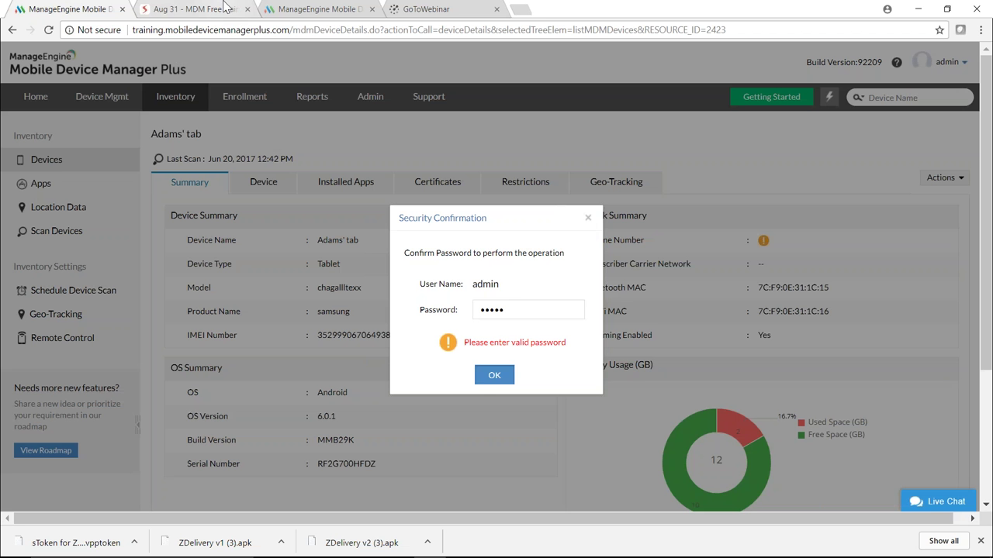
Step: Dismiss the password dialog and start a new Android profile, MyProfile228, under Device Mgmt > Profiles
{"action": "left_click", "coordinate": [588, 219]}
{"action": "left_click", "coordinate": [97, 109]}
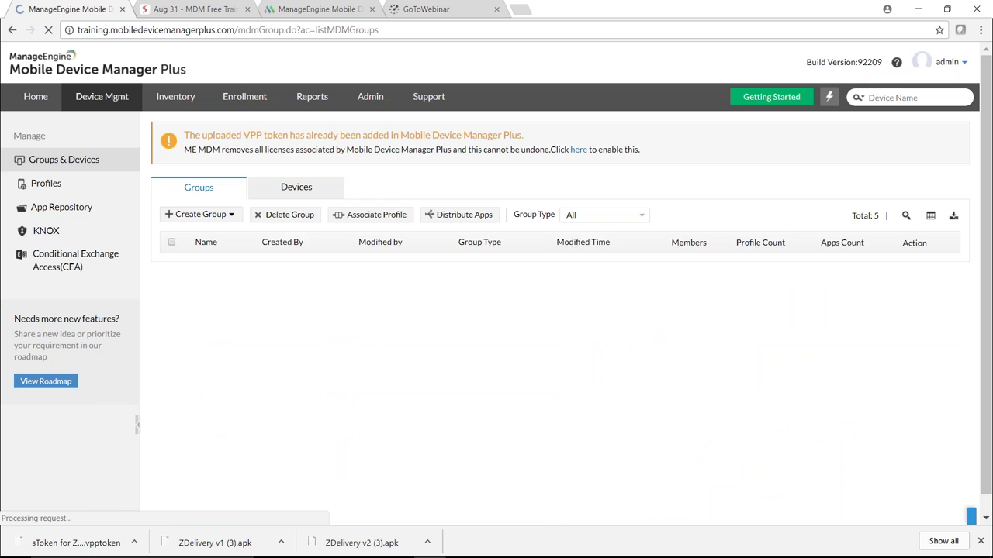
{"action": "left_click", "coordinate": [99, 187]}
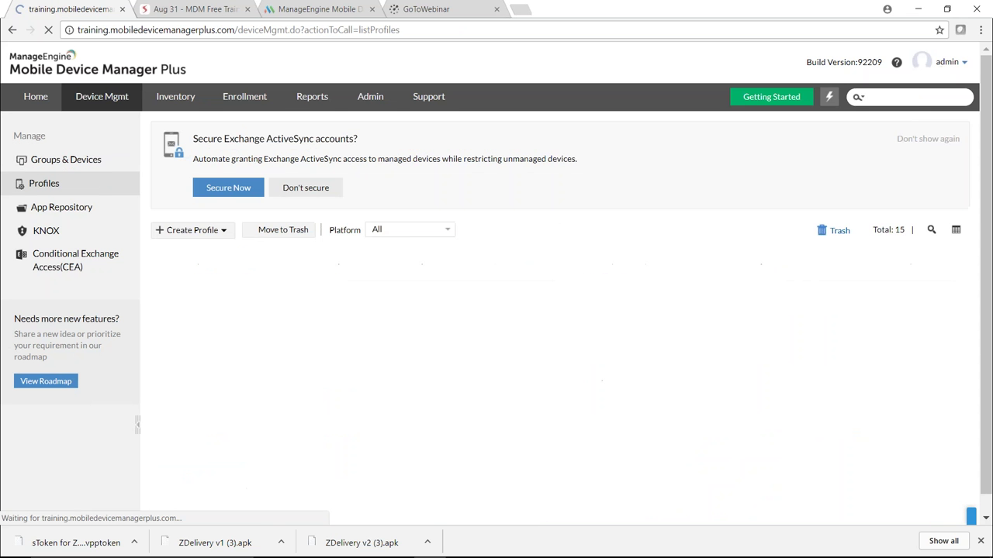
{"action": "left_click", "coordinate": [189, 230]}
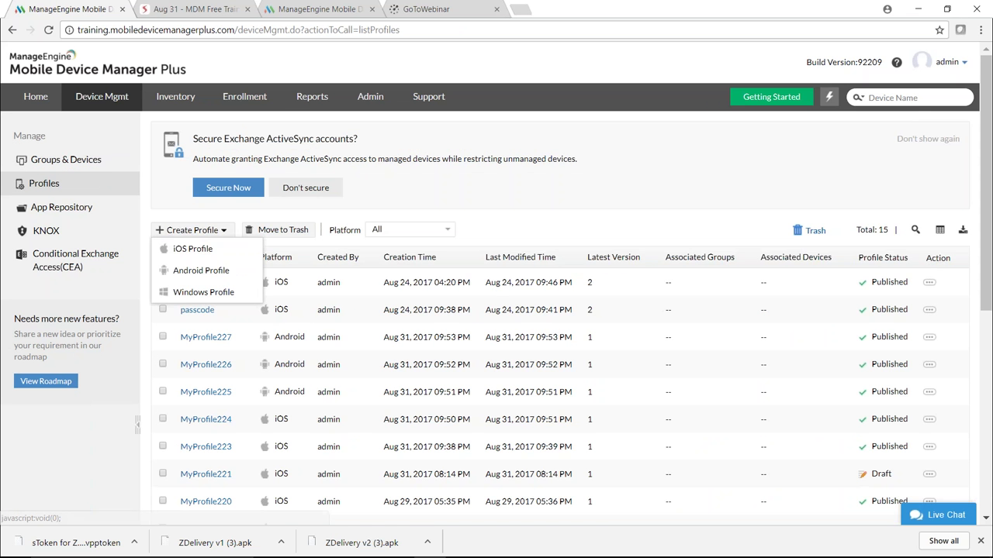
{"action": "left_click", "coordinate": [210, 271]}
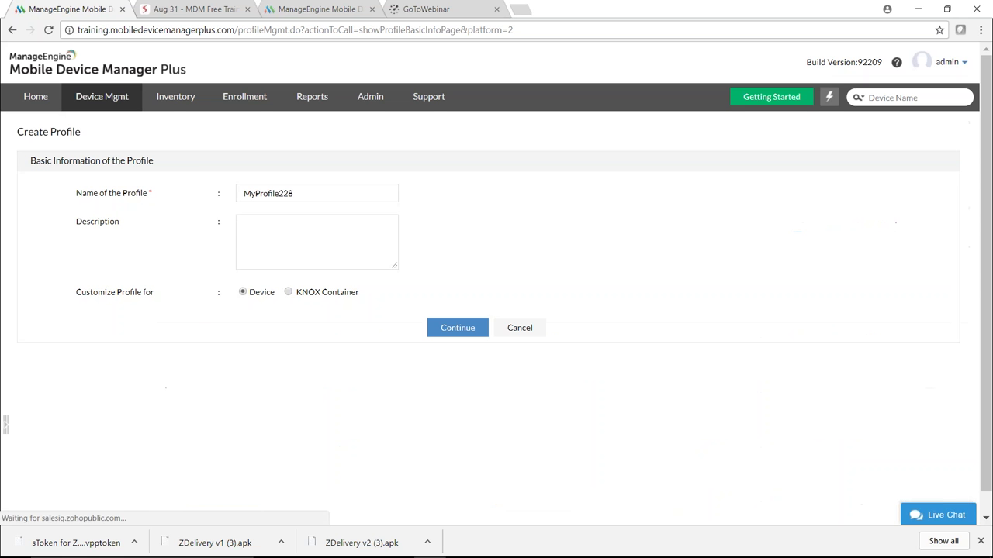
{"action": "left_click", "coordinate": [447, 335]}
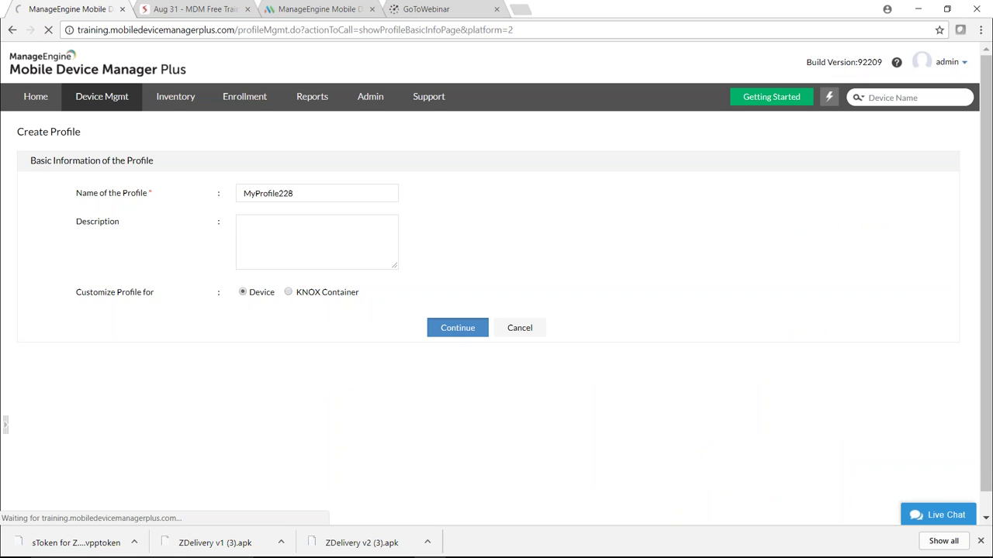
Step: Set GPS to Always On, restrict mock locations, save and publish, then advance slides to Question 3
{"action": "left_click", "coordinate": [134, 240]}
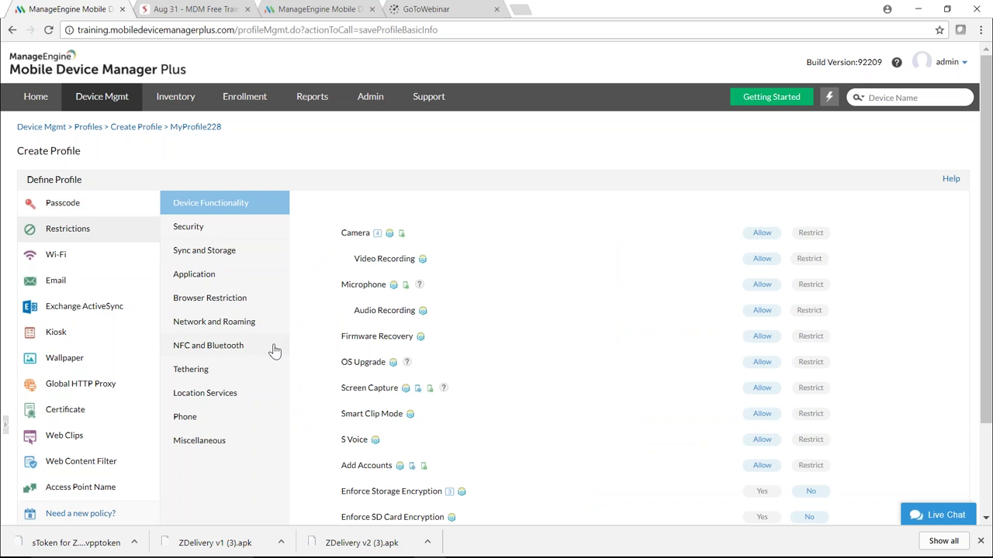
{"action": "left_click", "coordinate": [233, 393]}
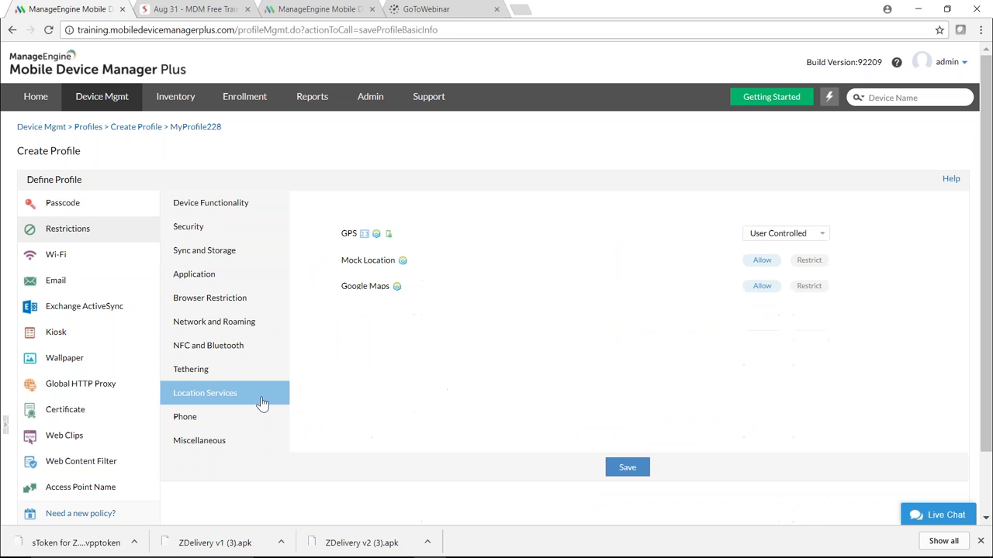
{"action": "left_click", "coordinate": [799, 241]}
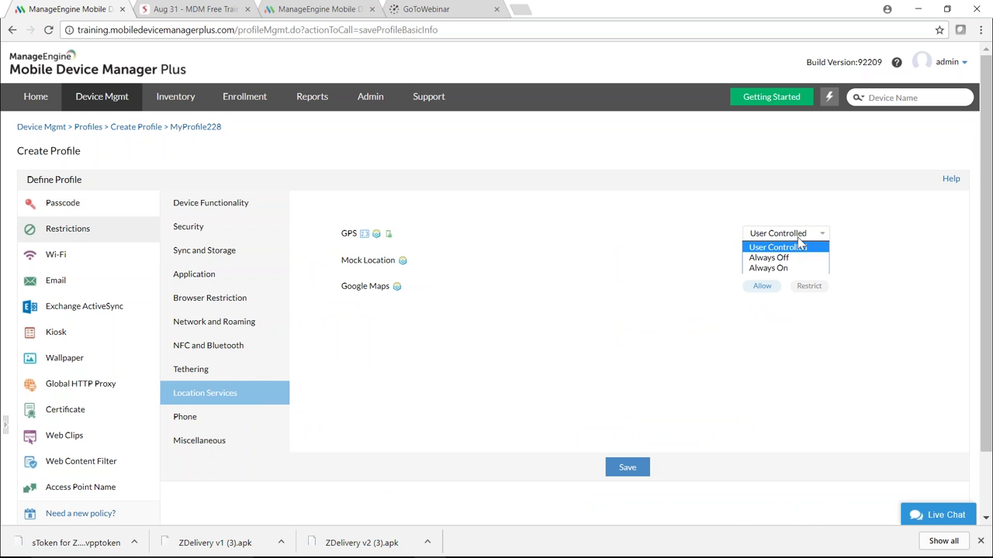
{"action": "left_click", "coordinate": [800, 270]}
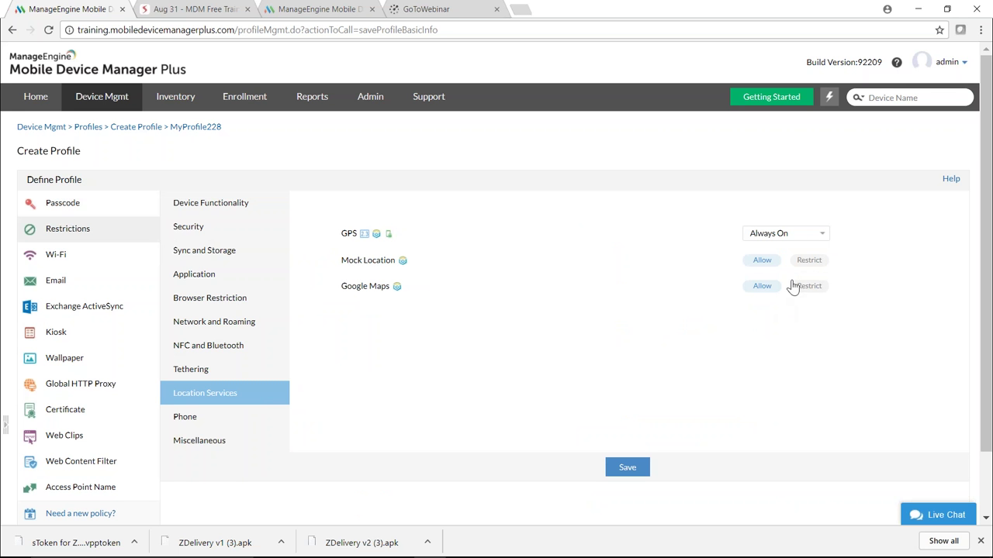
{"action": "left_click", "coordinate": [809, 261]}
{"action": "scroll", "coordinate": [816, 272], "scroll_direction": "down", "scroll_amount": 1}
{"action": "scroll", "coordinate": [627, 416], "scroll_direction": "down", "scroll_amount": 1}
{"action": "left_click", "coordinate": [628, 394]}
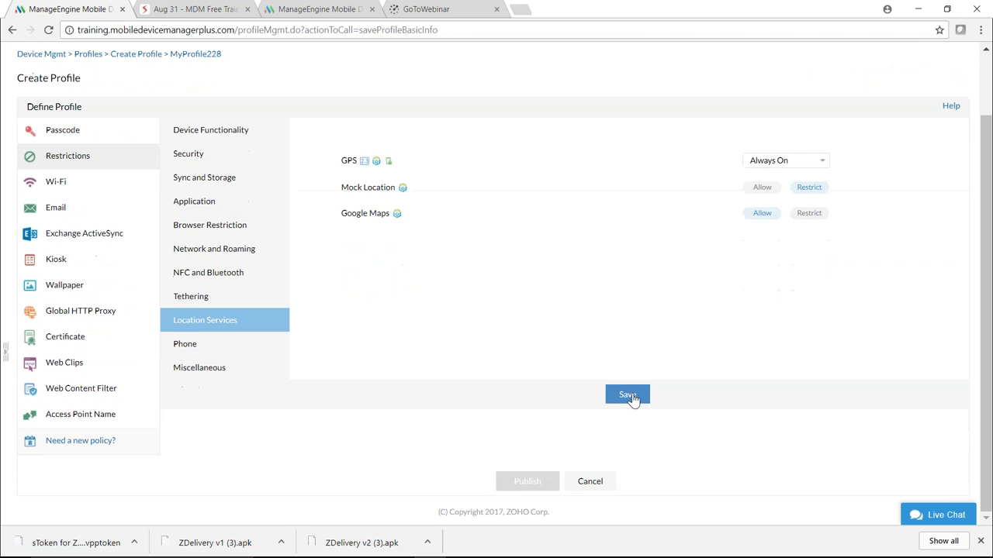
{"action": "left_click", "coordinate": [527, 483]}
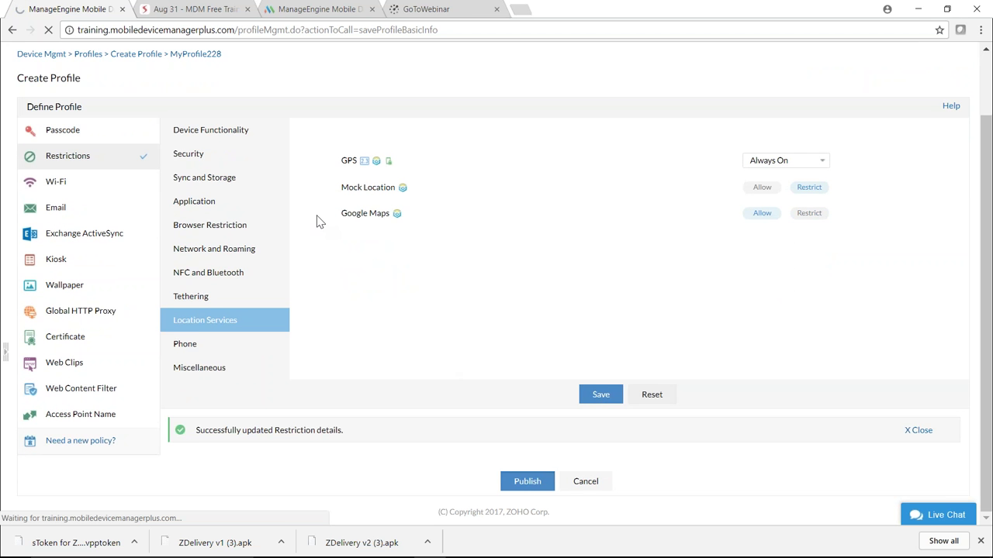
{"action": "key", "text": "ctrl+Tab"}
{"action": "key", "text": "Right"}
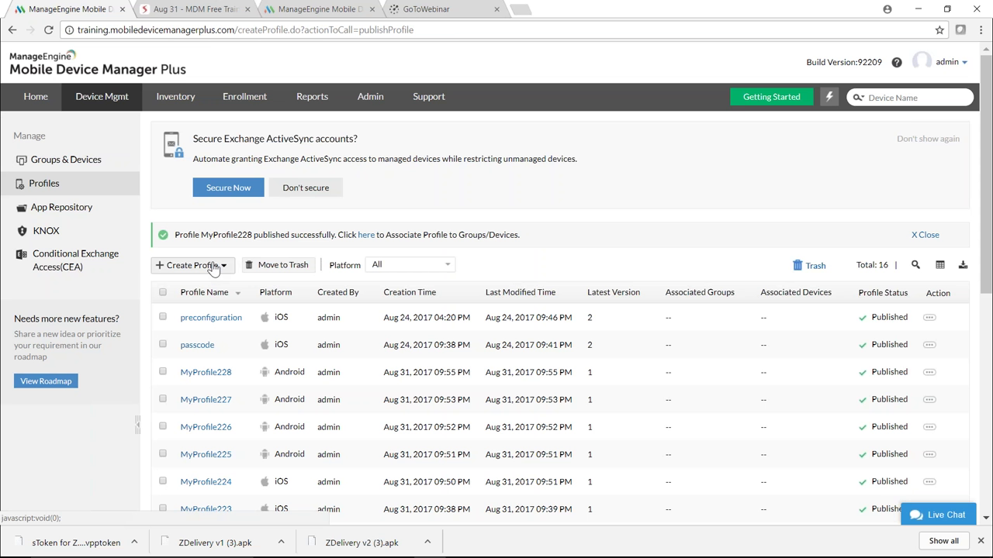
Step: Start another Android profile, MyProfile229, and set its clipboard option under Security restrictions
{"action": "left_click", "coordinate": [195, 265]}
{"action": "left_click", "coordinate": [194, 305]}
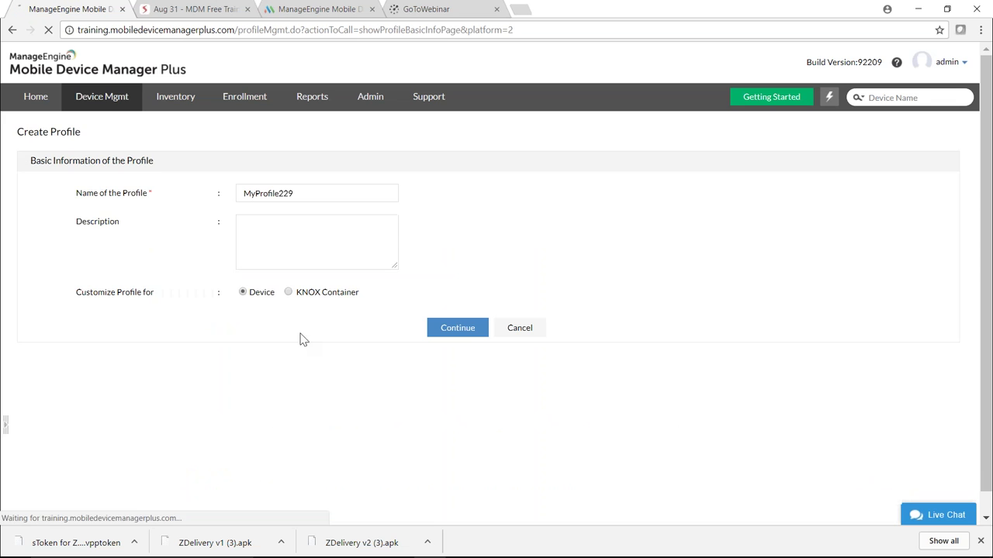
{"action": "left_click", "coordinate": [458, 327]}
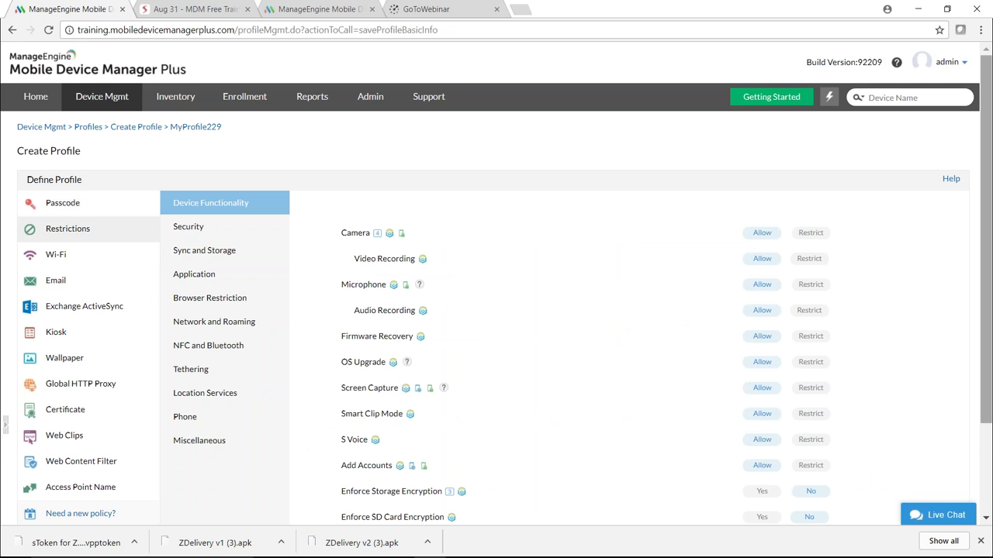
{"action": "scroll", "coordinate": [200, 194], "scroll_direction": "down", "scroll_amount": 1}
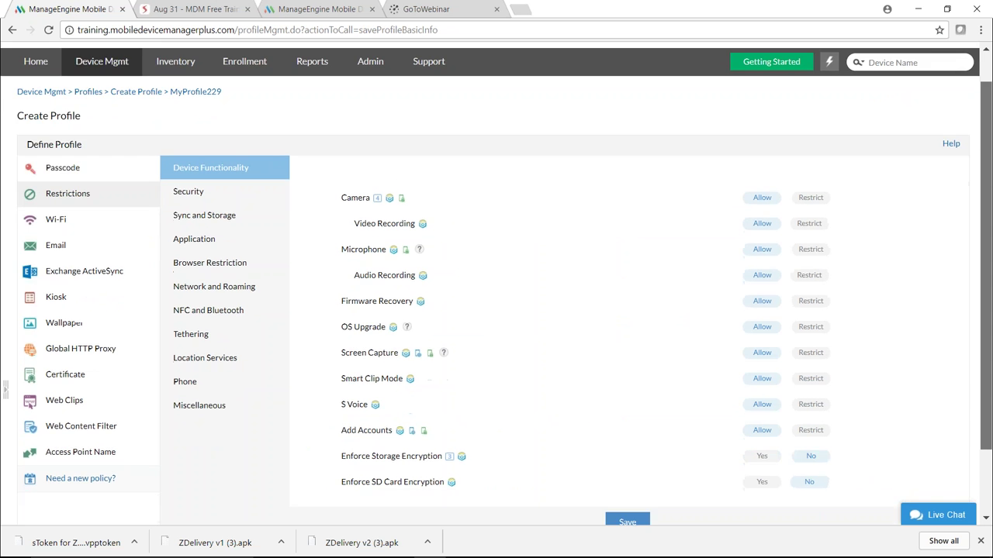
{"action": "left_click", "coordinate": [232, 176]}
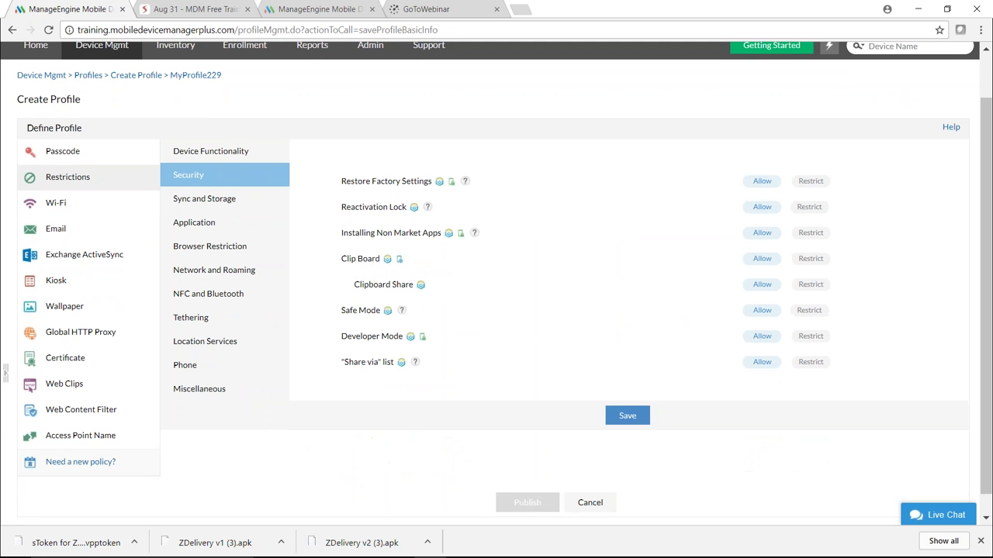
{"action": "left_click", "coordinate": [812, 264]}
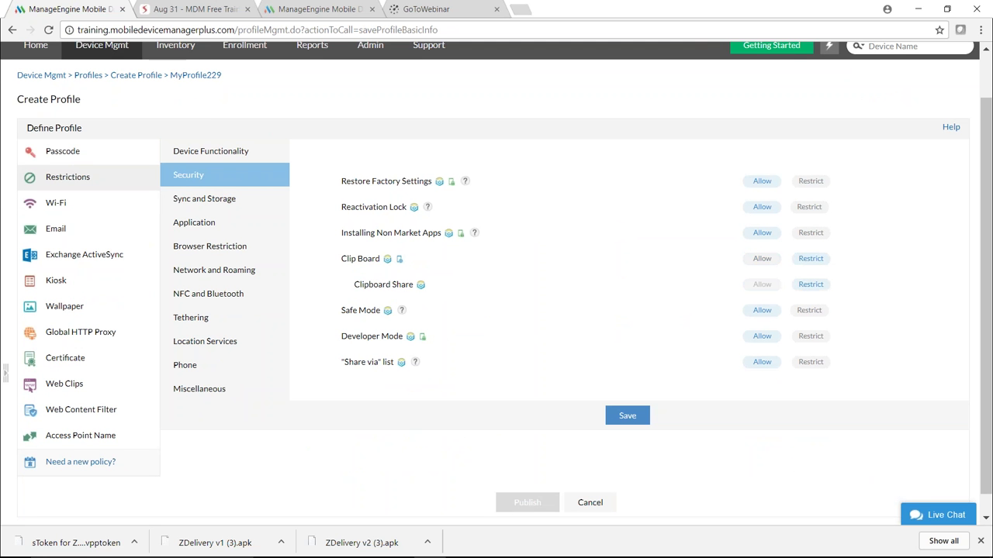
{"action": "left_click", "coordinate": [775, 266]}
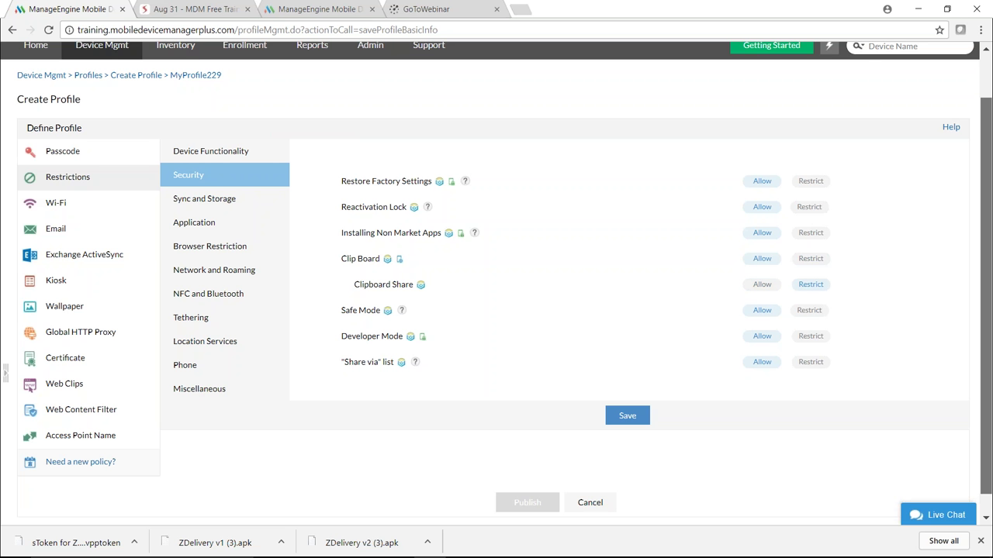
Step: Save and publish the clipboard profile, then advance the slides to Question 4
{"action": "scroll", "coordinate": [631, 401], "scroll_direction": "down", "scroll_amount": 1}
{"action": "left_click", "coordinate": [630, 397]}
{"action": "left_click", "coordinate": [539, 484]}
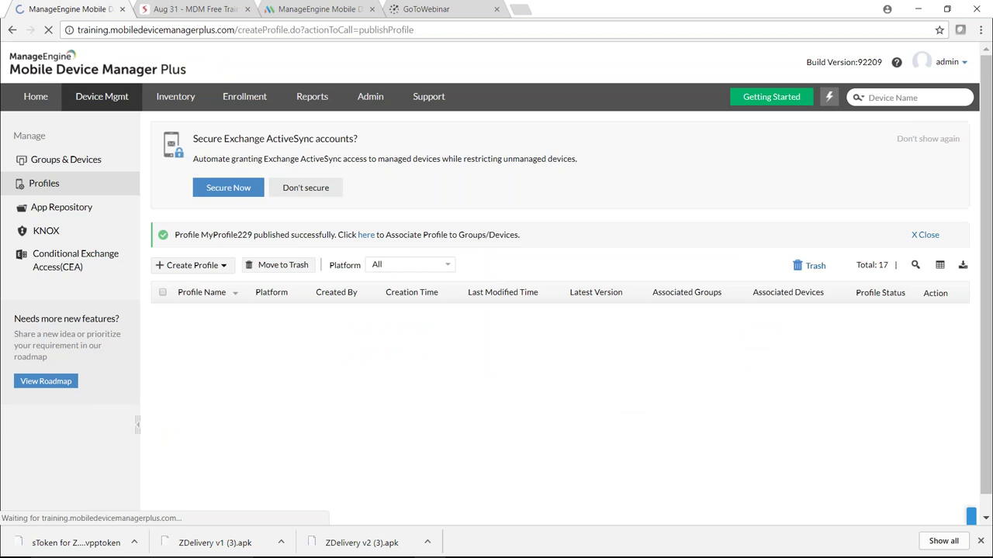
{"action": "key", "text": "ctrl+Tab"}
{"action": "key", "text": "Right"}
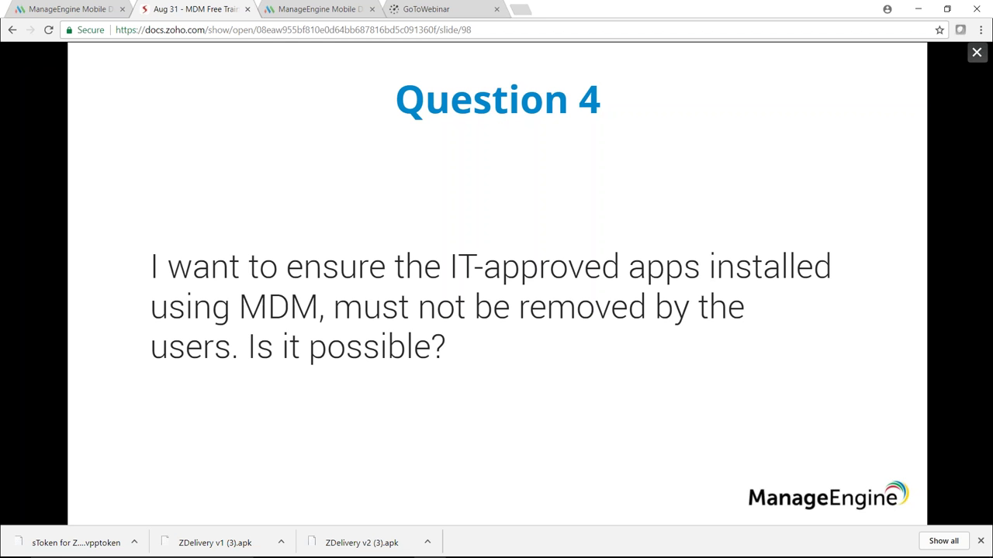
Step: Return from the Question 4 slide to the Profiles list showing MyProfile229 published
{"action": "key", "text": "ctrl+1"}
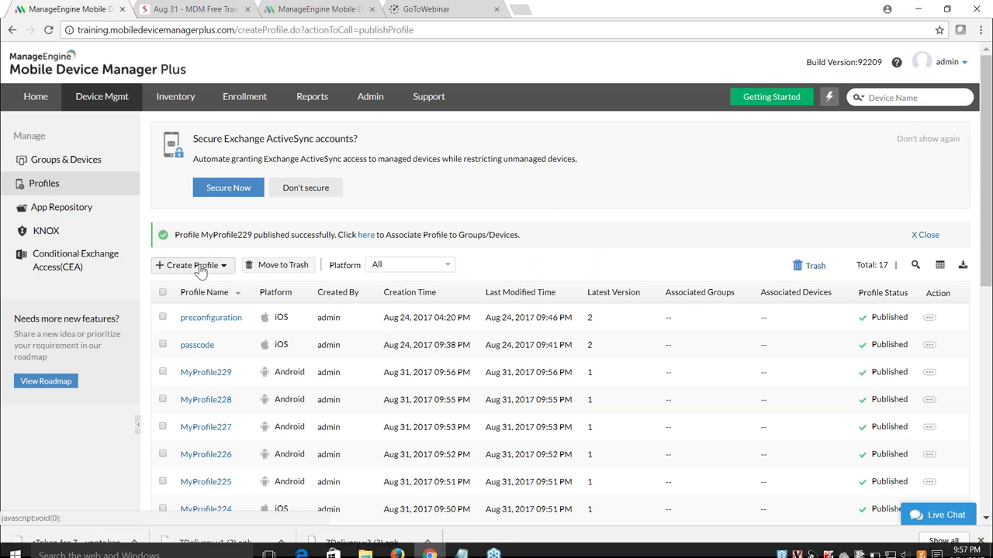
Step: Start a new iOS profile, MyProfile230, and show its Applications restrictions
{"action": "left_click", "coordinate": [200, 269]}
{"action": "left_click", "coordinate": [200, 293]}
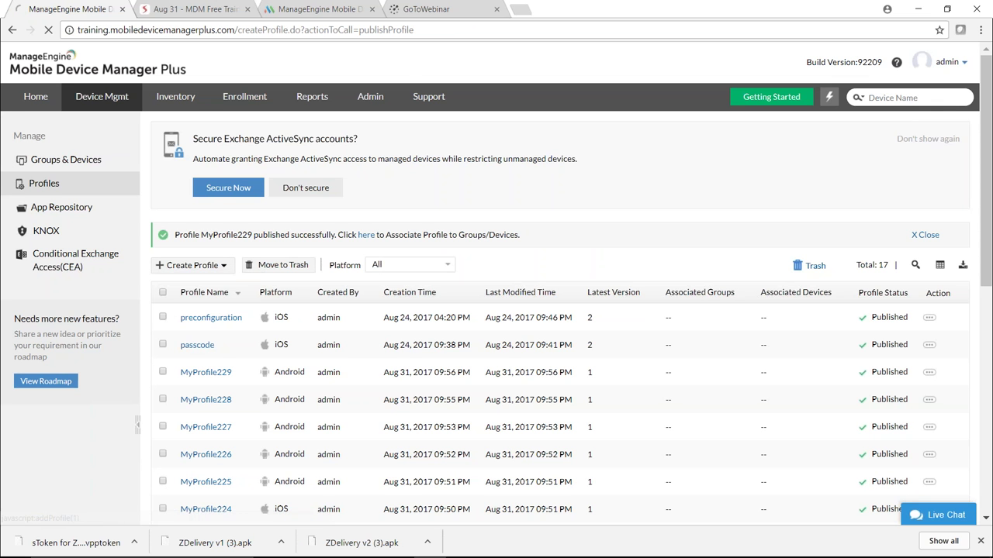
{"action": "left_click", "coordinate": [456, 299]}
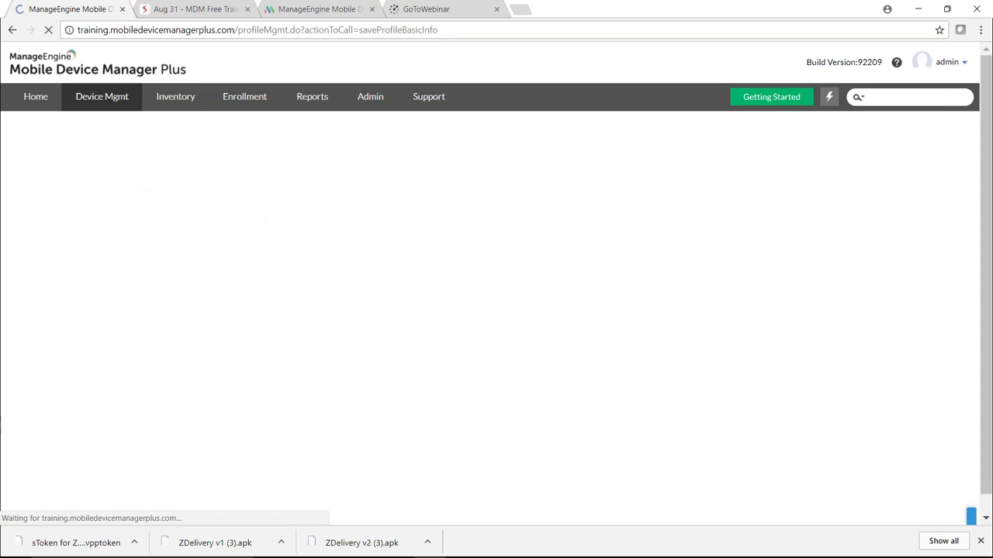
{"action": "left_click", "coordinate": [140, 228]}
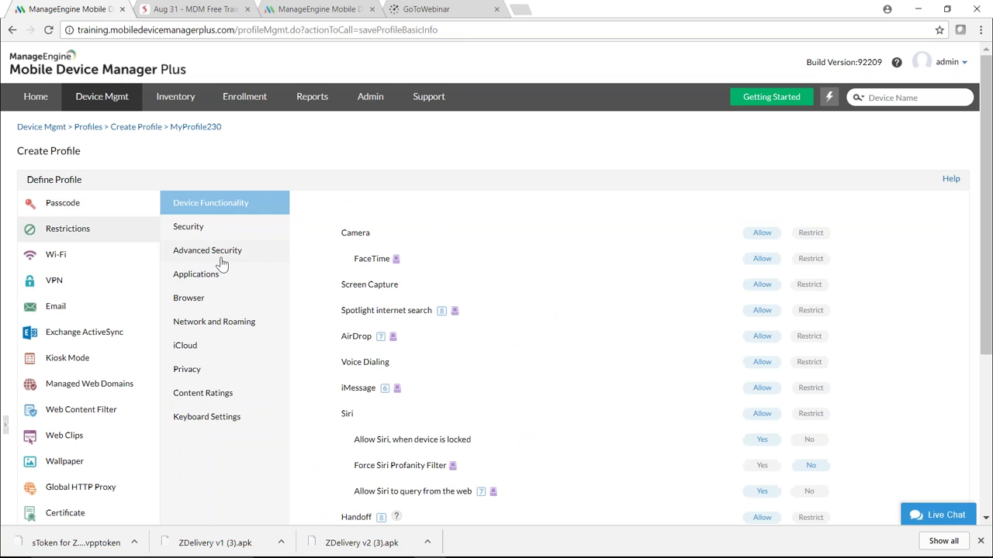
{"action": "left_click", "coordinate": [242, 281]}
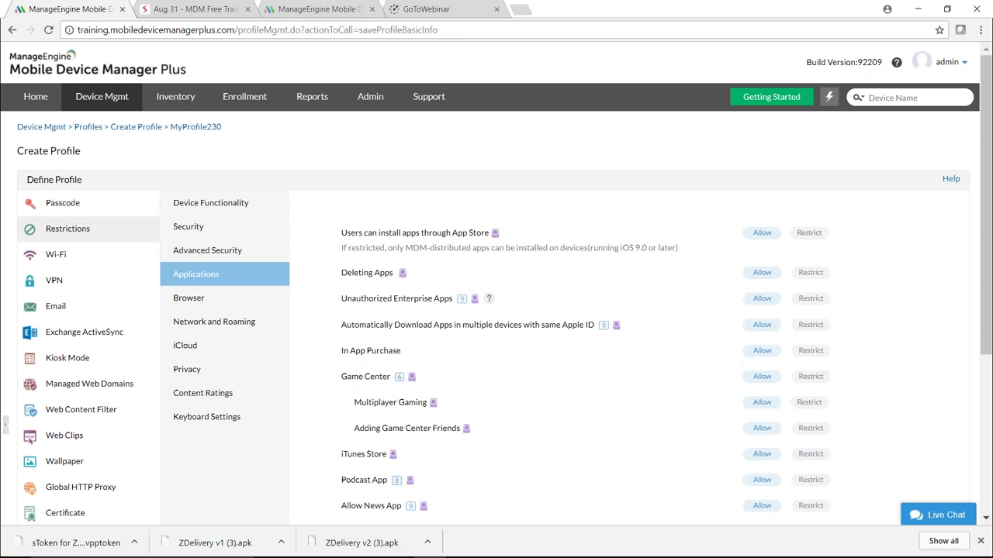
Step: Restrict deleting apps, save and publish the profile, then advance the slides to Question 5
{"action": "left_click", "coordinate": [816, 276]}
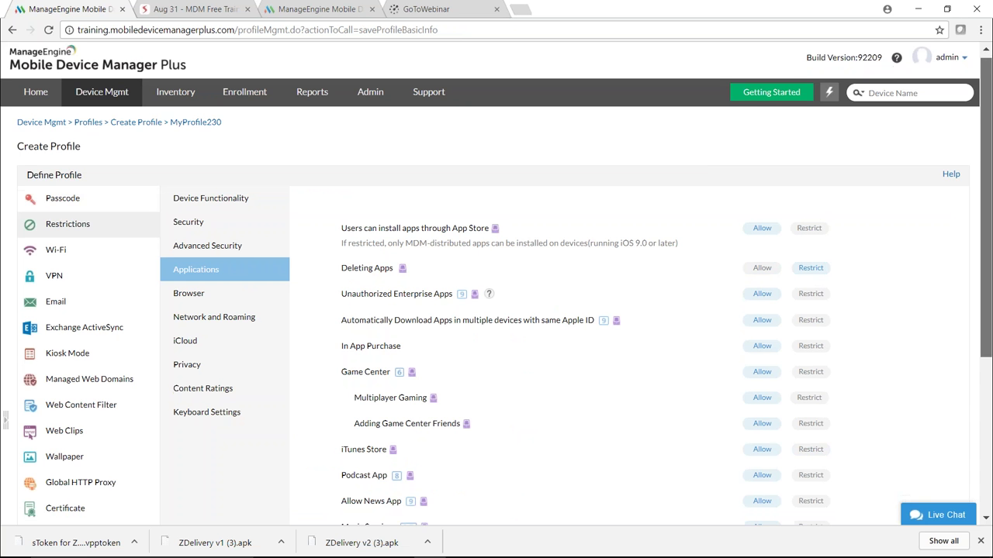
{"action": "scroll", "coordinate": [363, 231], "scroll_direction": "down", "scroll_amount": 1}
{"action": "scroll", "coordinate": [496, 295], "scroll_direction": "down", "scroll_amount": 1}
{"action": "scroll", "coordinate": [676, 439], "scroll_direction": "down", "scroll_amount": 1}
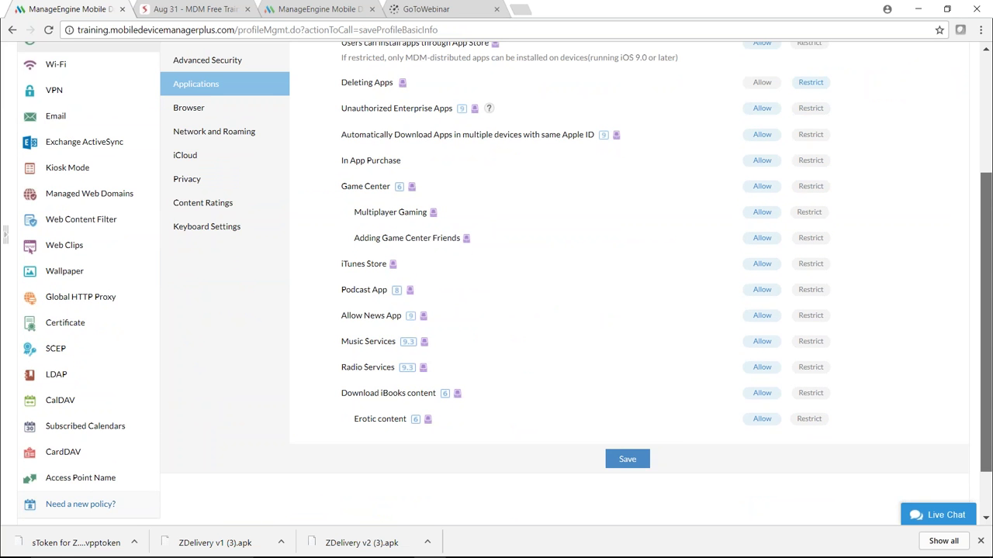
{"action": "left_click", "coordinate": [627, 458]}
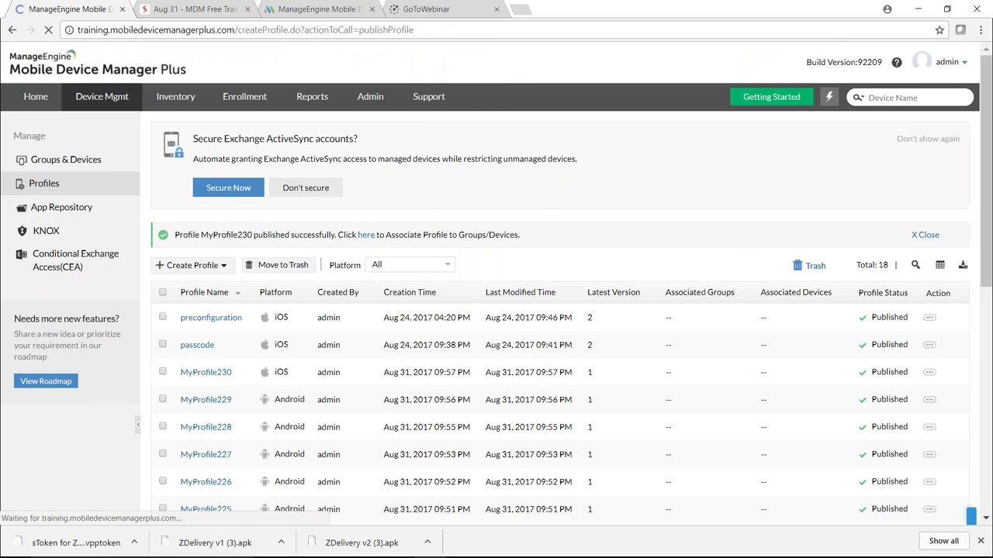
{"action": "key", "text": "ctrl+Tab"}
{"action": "key", "text": "Right"}
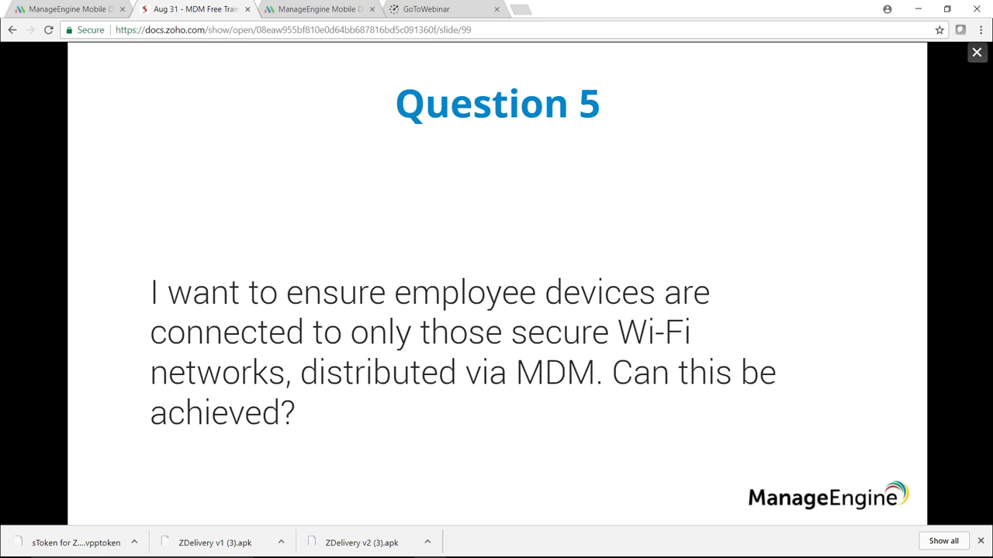
Step: Return from the Question 5 slide to the Profiles list showing MyProfile230 published
{"action": "key", "text": "ctrl+shift+Tab"}
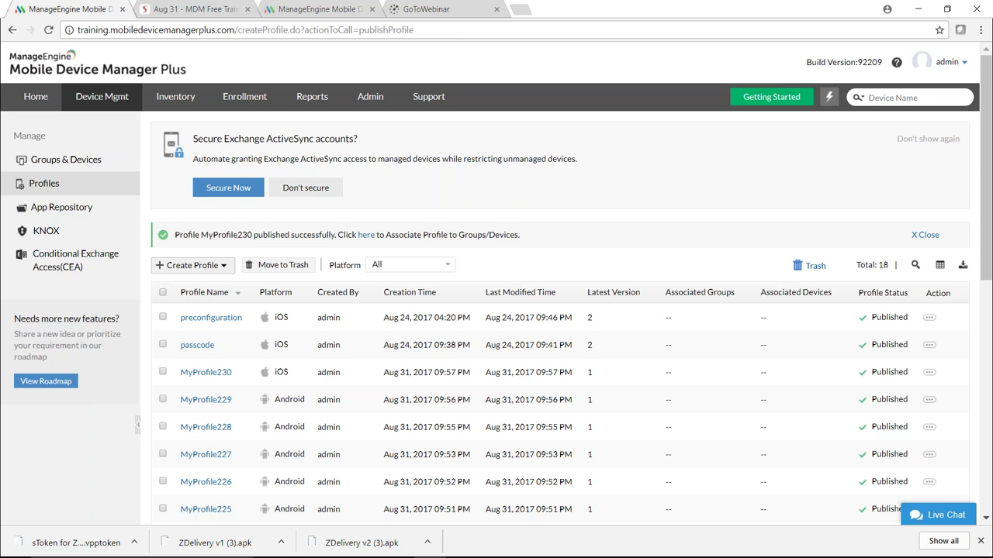
Step: Create Android profile MyProfile231 allowing Wi-Fi only from MDM-distributed networks, then switch to the slides
{"action": "left_click", "coordinate": [192, 265]}
{"action": "left_click", "coordinate": [194, 303]}
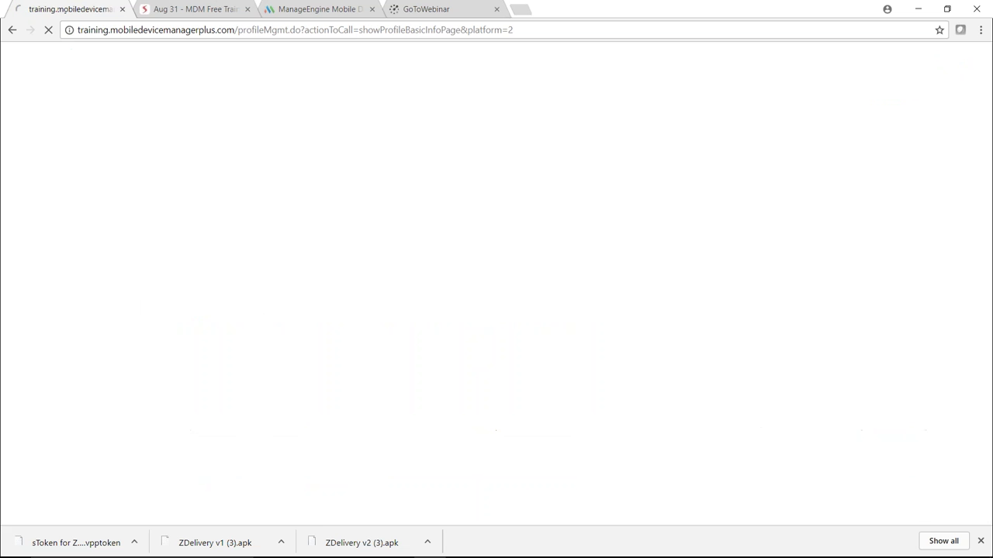
{"action": "left_click", "coordinate": [457, 328]}
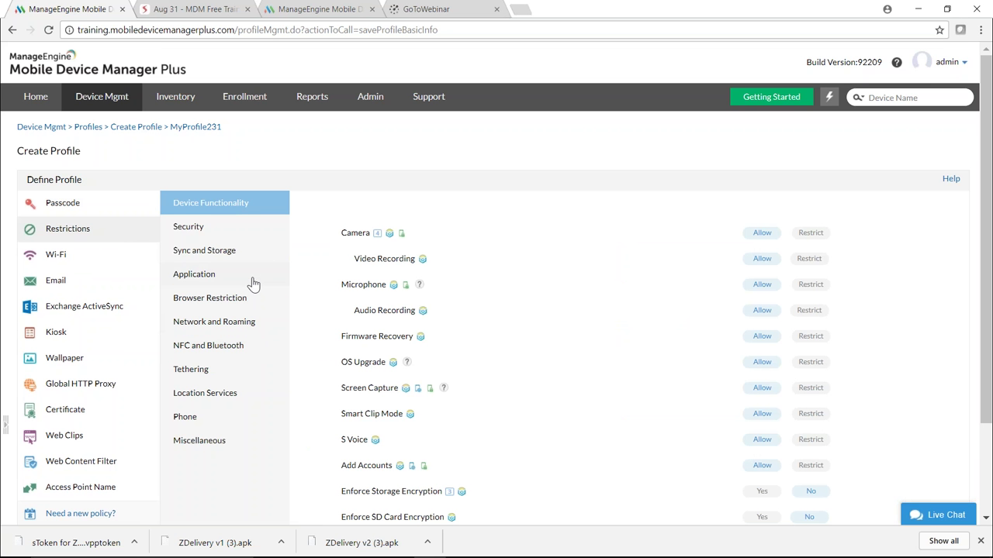
{"action": "left_click", "coordinate": [255, 326]}
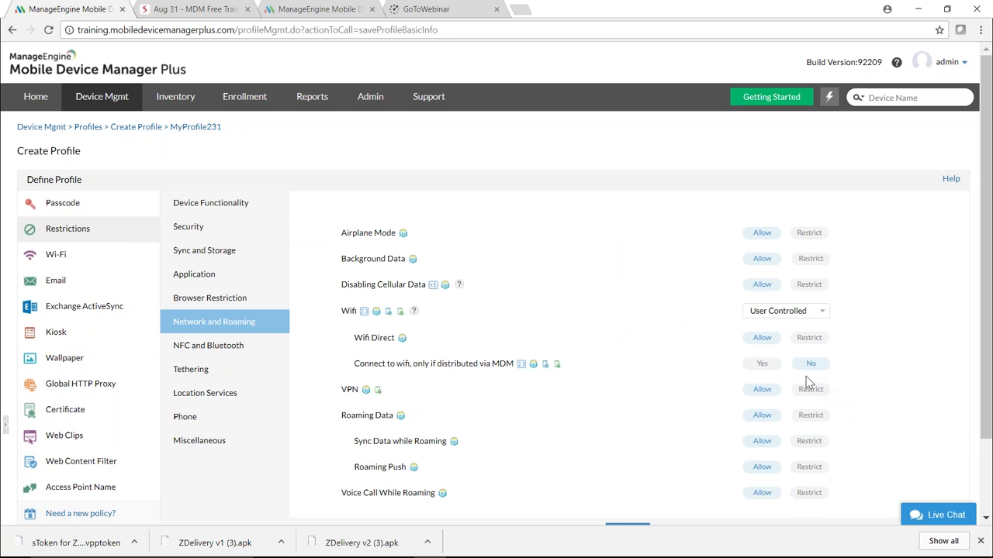
{"action": "left_click", "coordinate": [755, 368]}
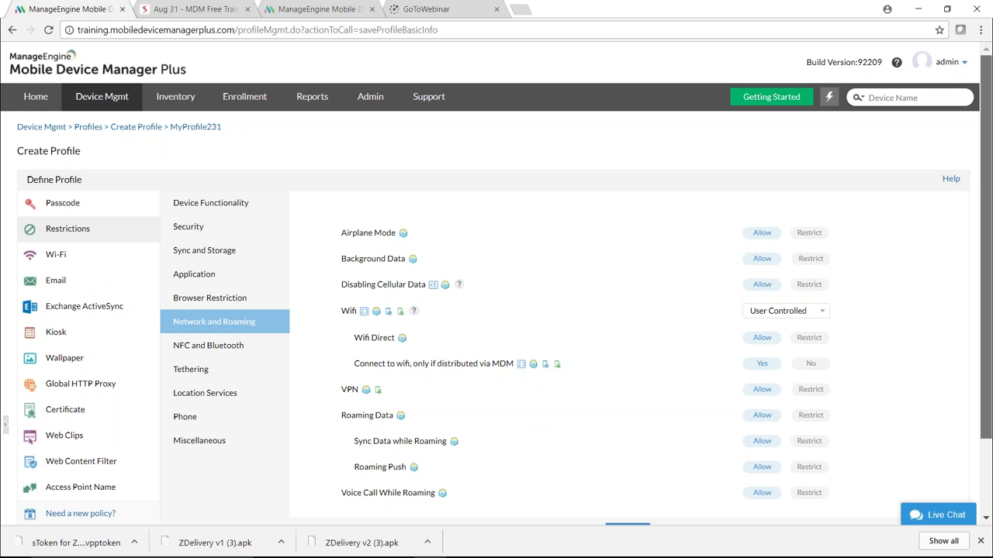
{"action": "scroll", "coordinate": [986, 248], "scroll_direction": "down", "scroll_amount": 1}
{"action": "scroll", "coordinate": [690, 338], "scroll_direction": "down", "scroll_amount": 1}
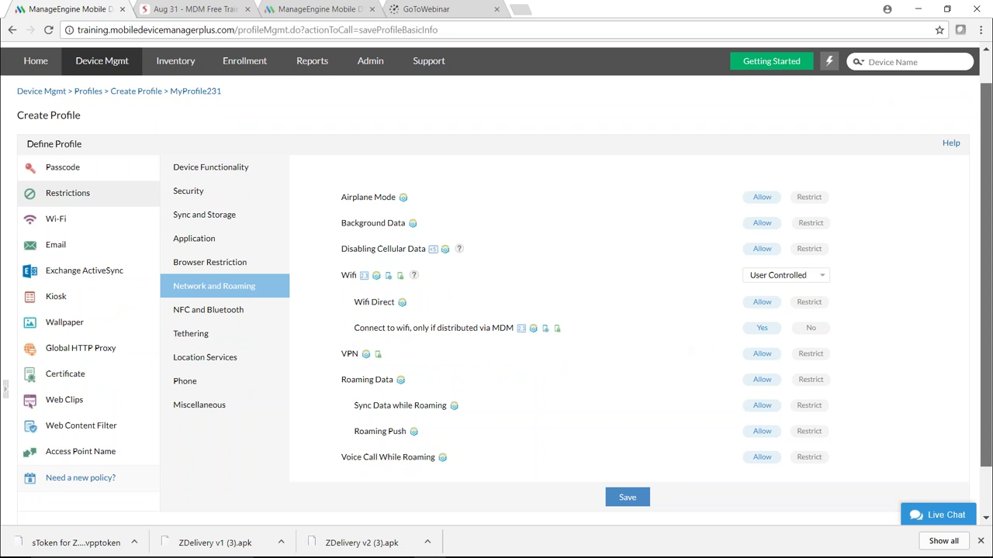
{"action": "scroll", "coordinate": [496, 284], "scroll_direction": "down", "scroll_amount": 2}
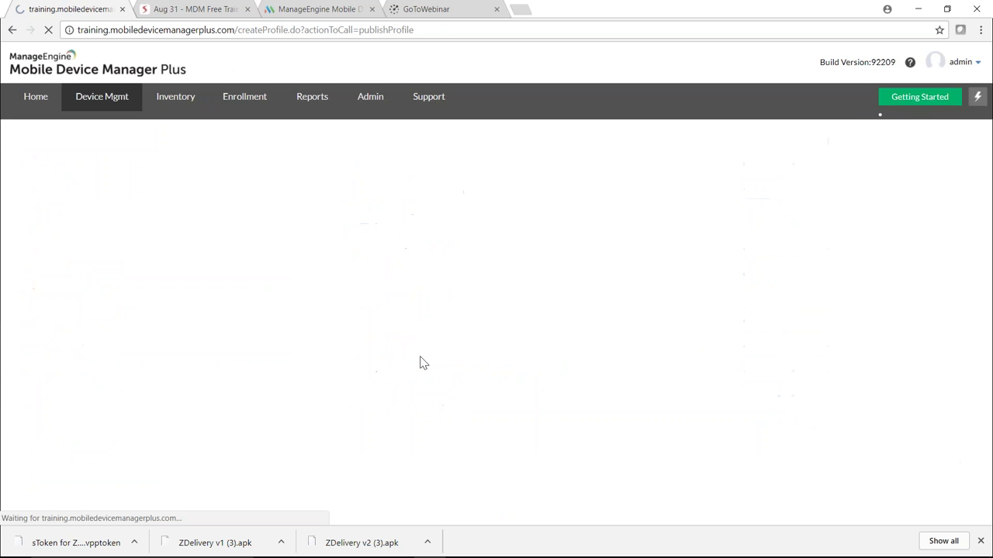
{"action": "key", "text": "ctrl+Tab"}
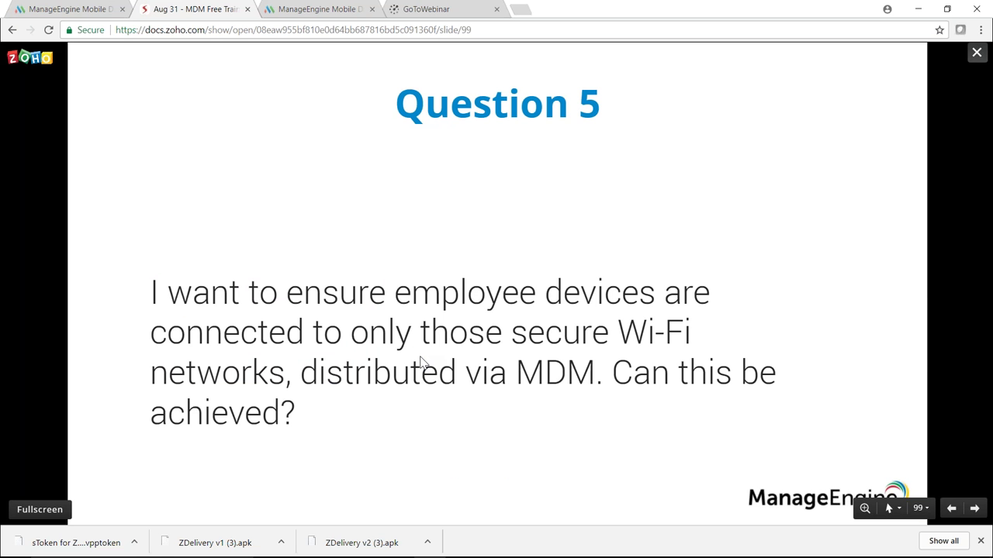
Step: Advance past the Rate us slide to slide 101, 'Spread a word'
{"action": "key", "text": "Right"}
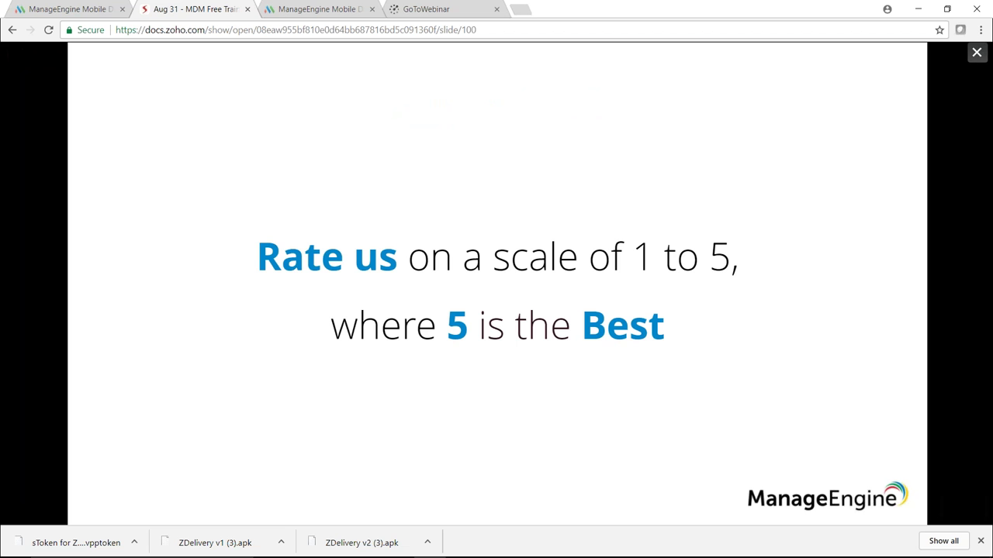
{"action": "key", "text": "Right"}
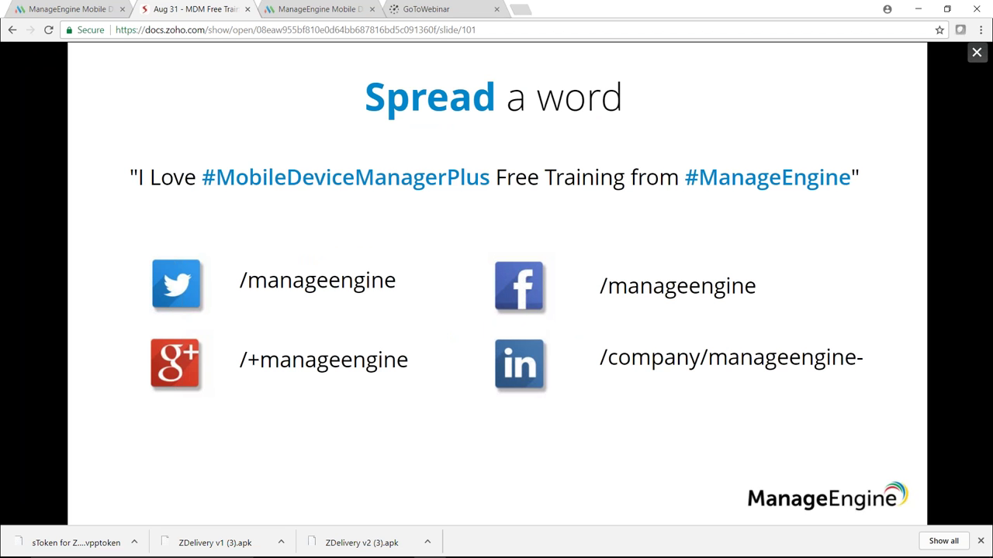